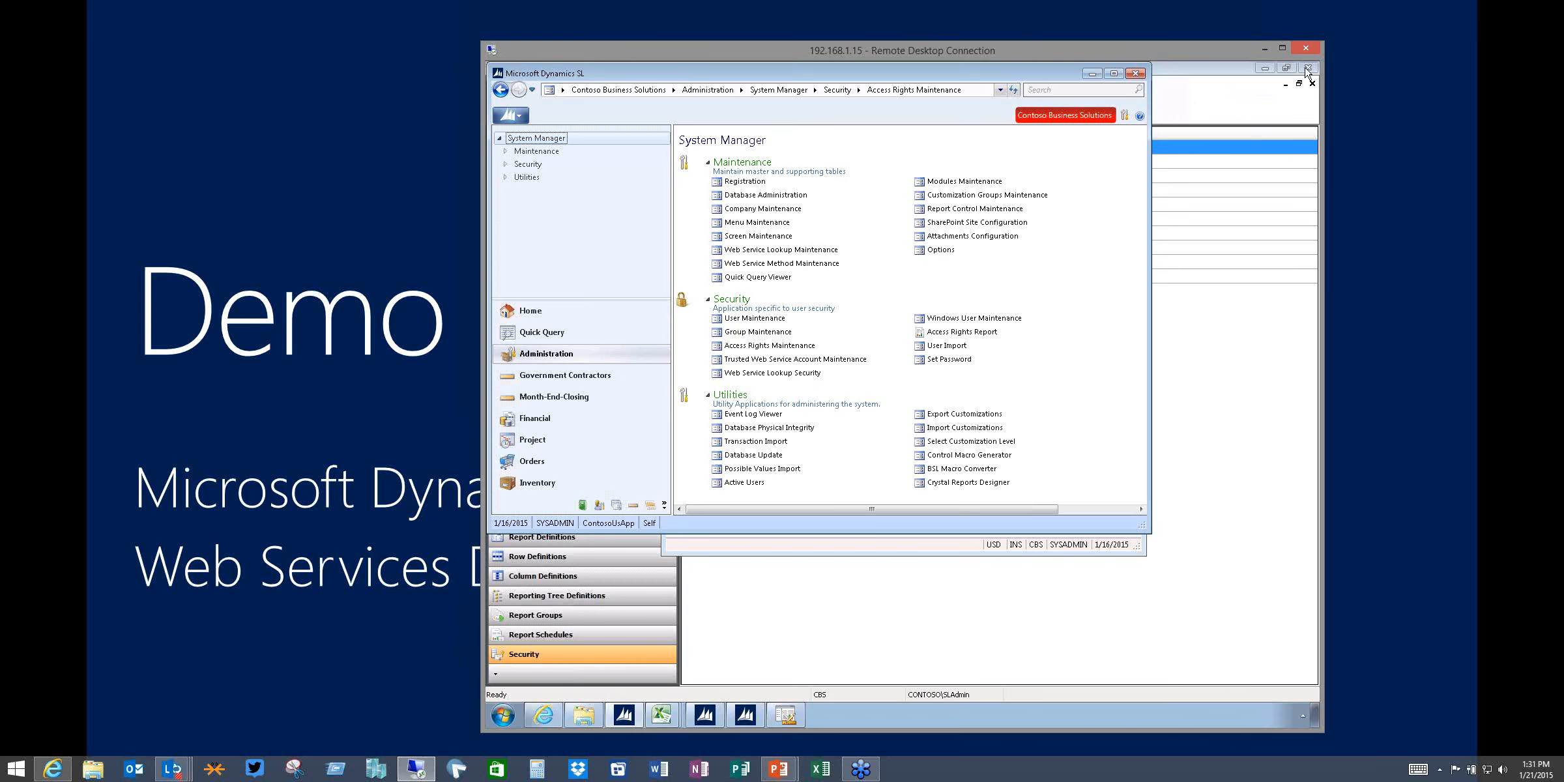
Close the Management Reporter window, leaving the Dynamics SL client open
left_click(1305, 69)
left_click(1077, 98)
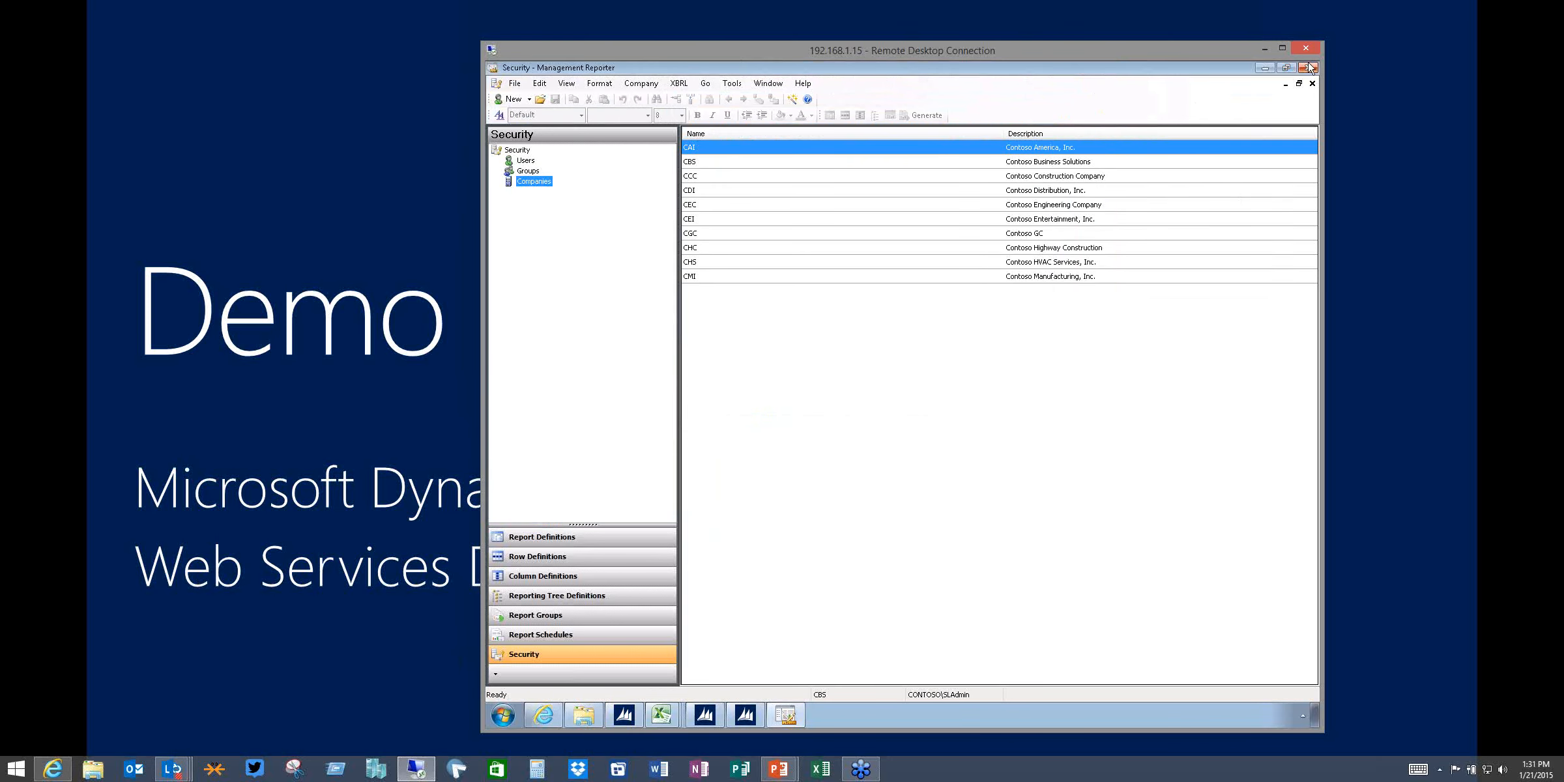
left_click(1310, 67)
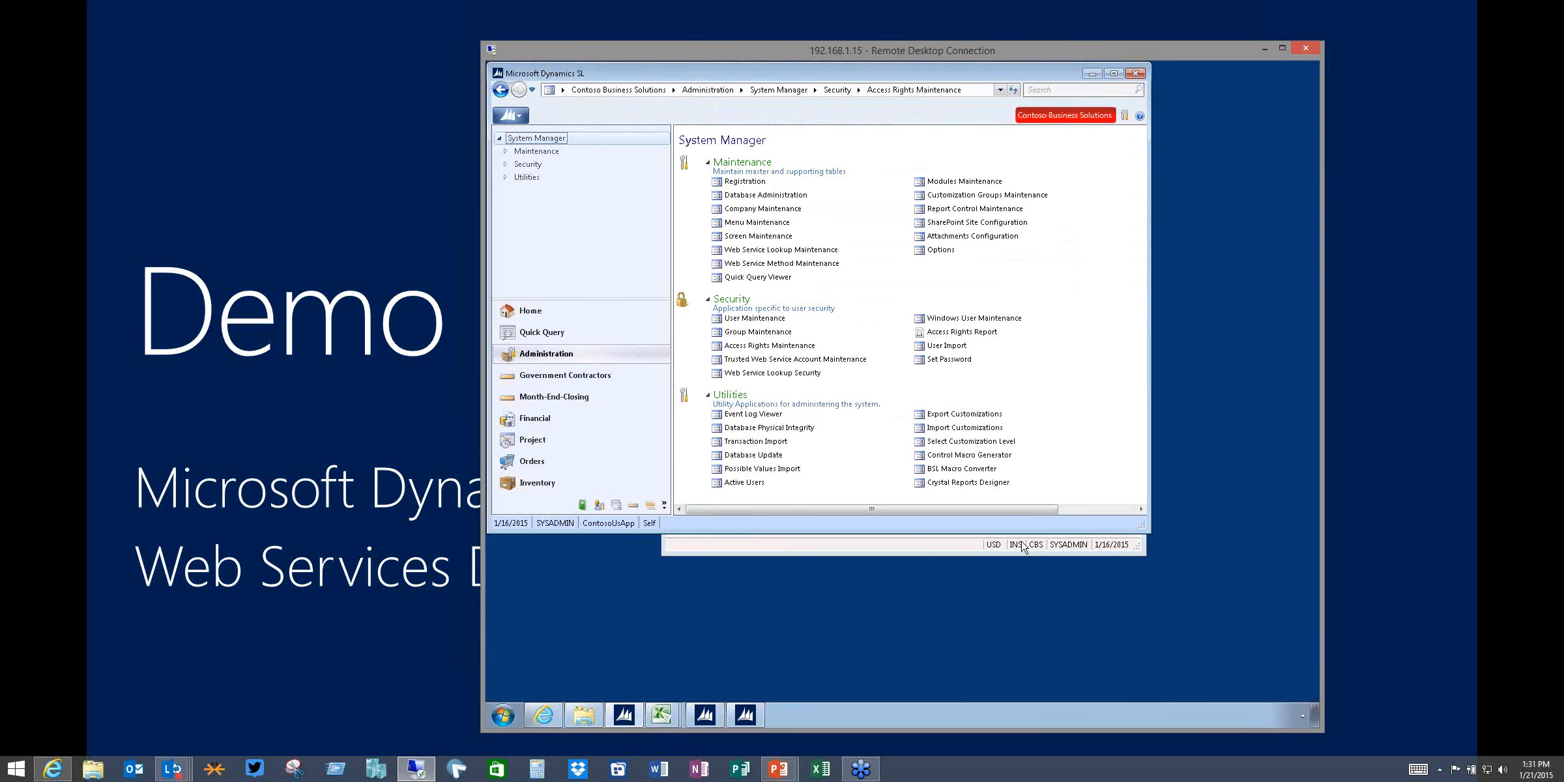
left_click(1024, 547)
left_click(1139, 163)
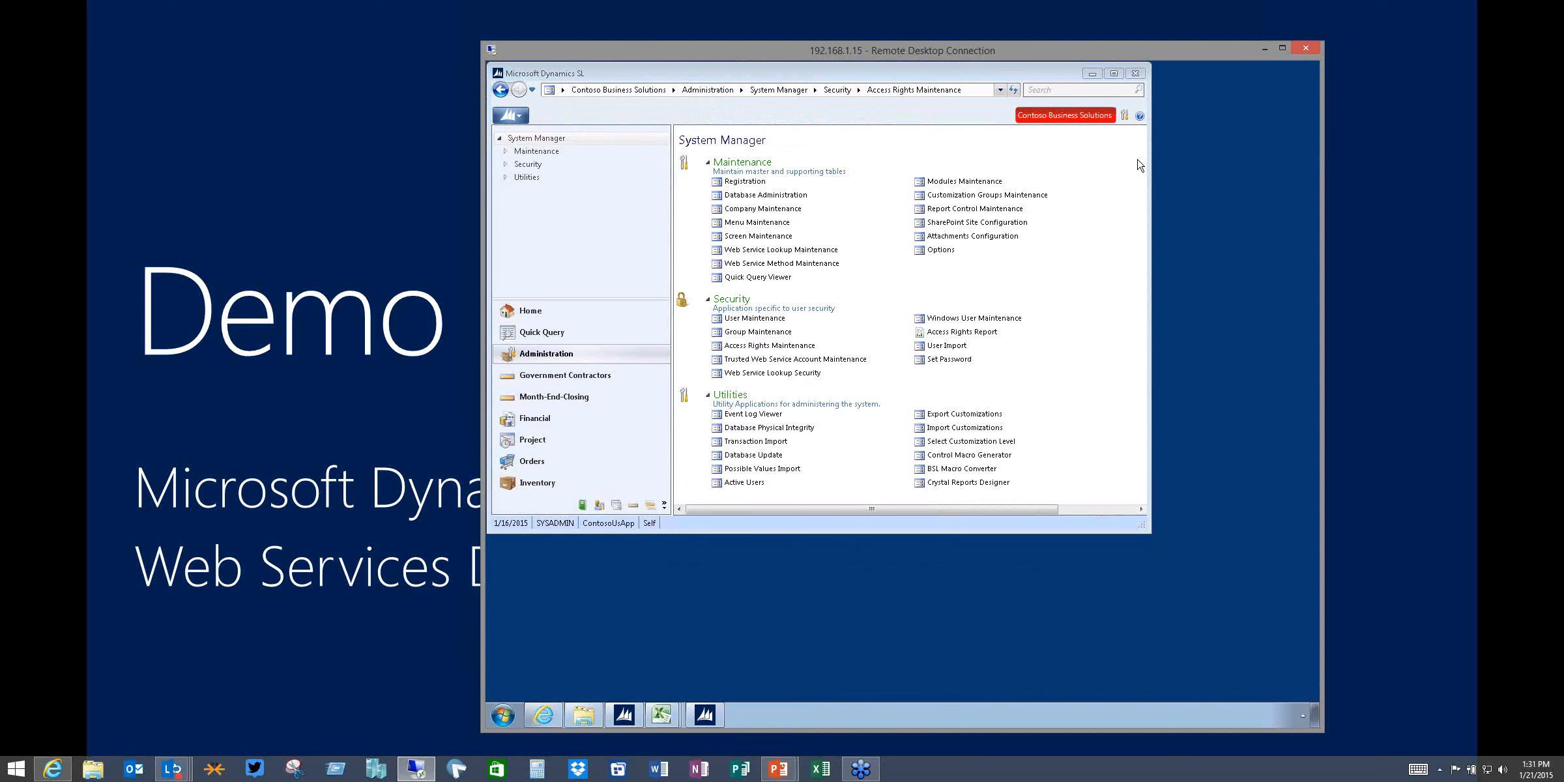
Close all open Excel workbooks, Book5 through Book1, without saving their changes
left_click(660, 715)
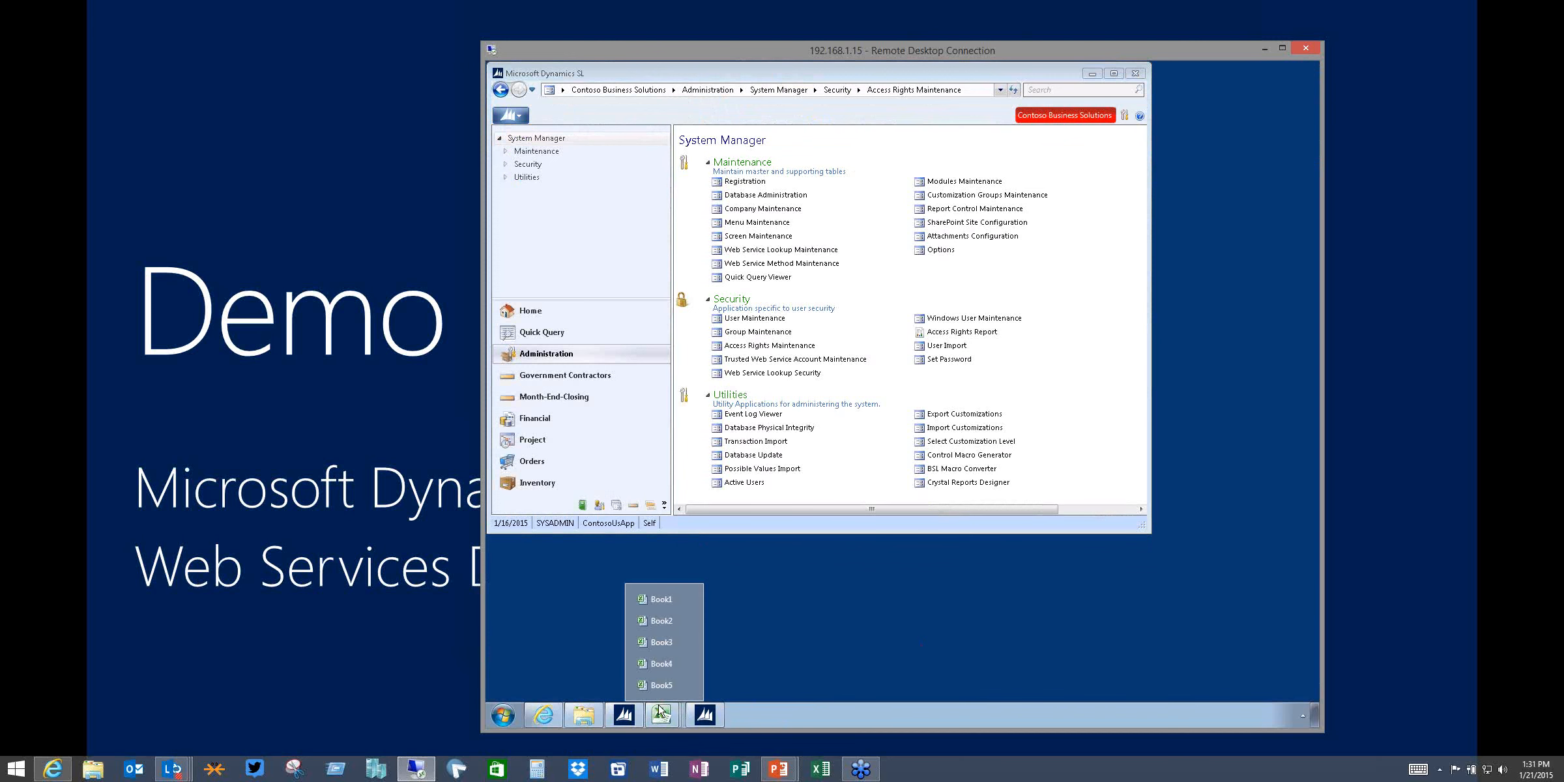
right_click(659, 716)
left_click(650, 692)
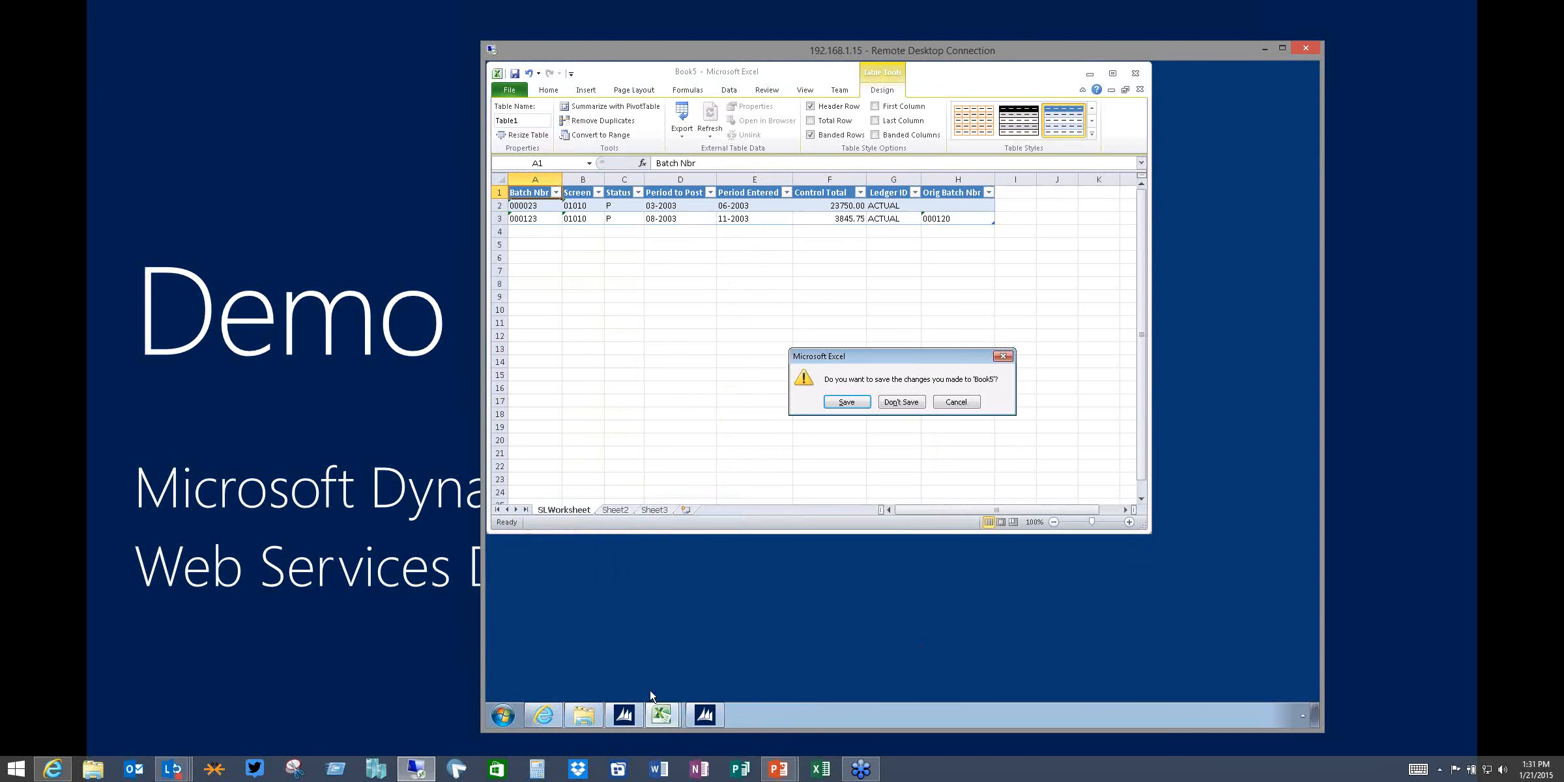
left_click(893, 402)
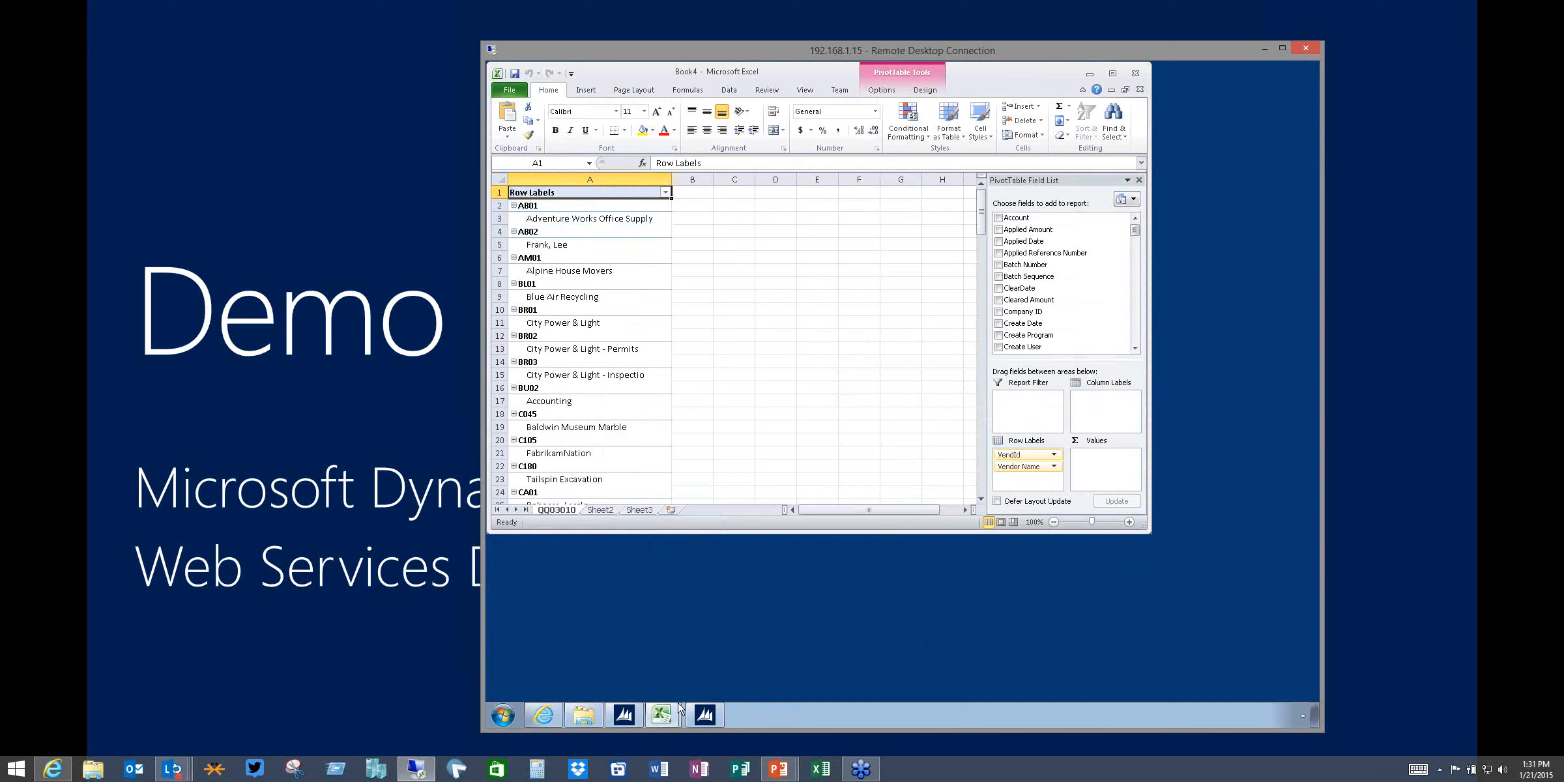
left_click(1136, 73)
left_click(901, 402)
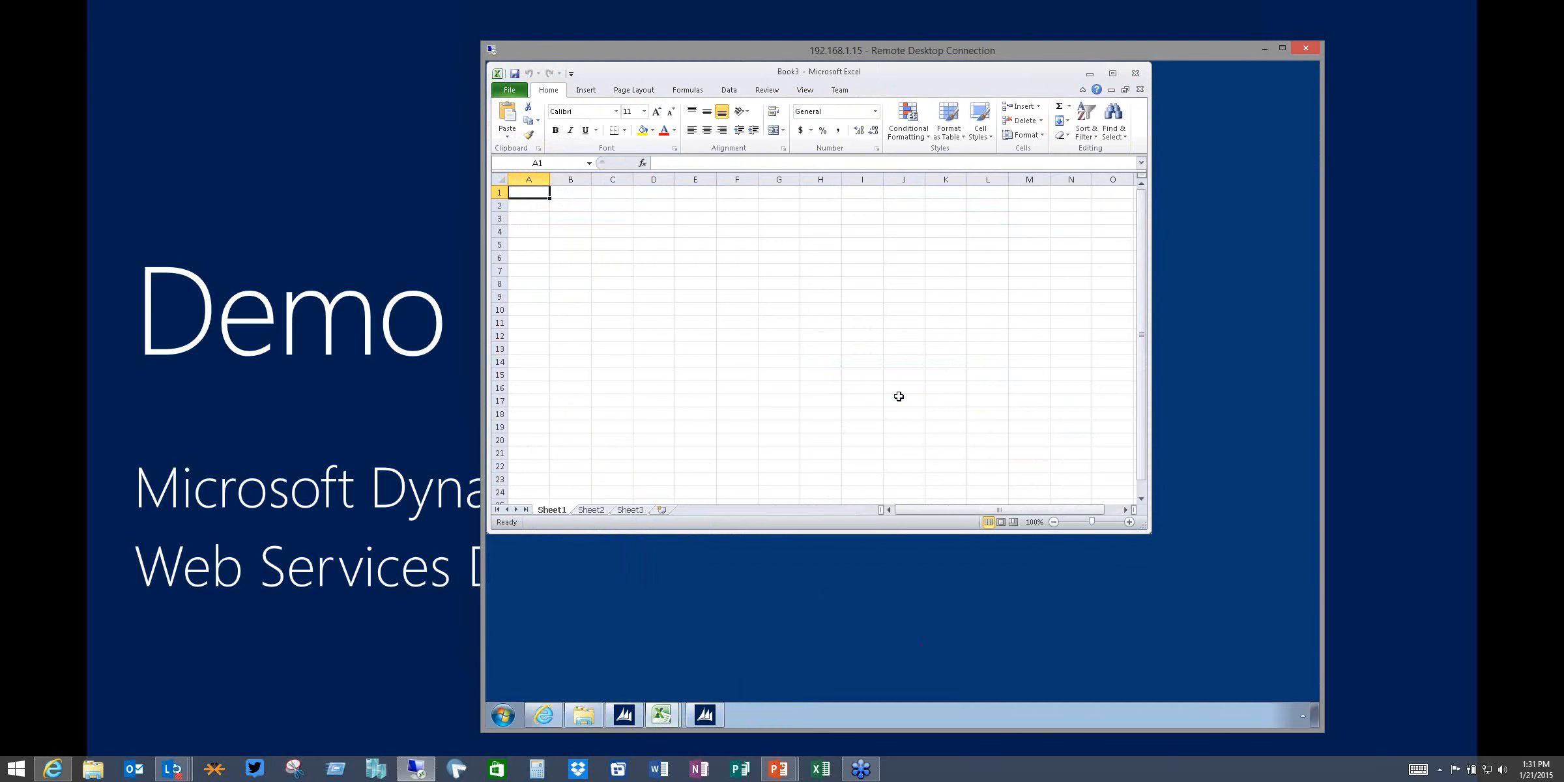
left_click(1138, 74)
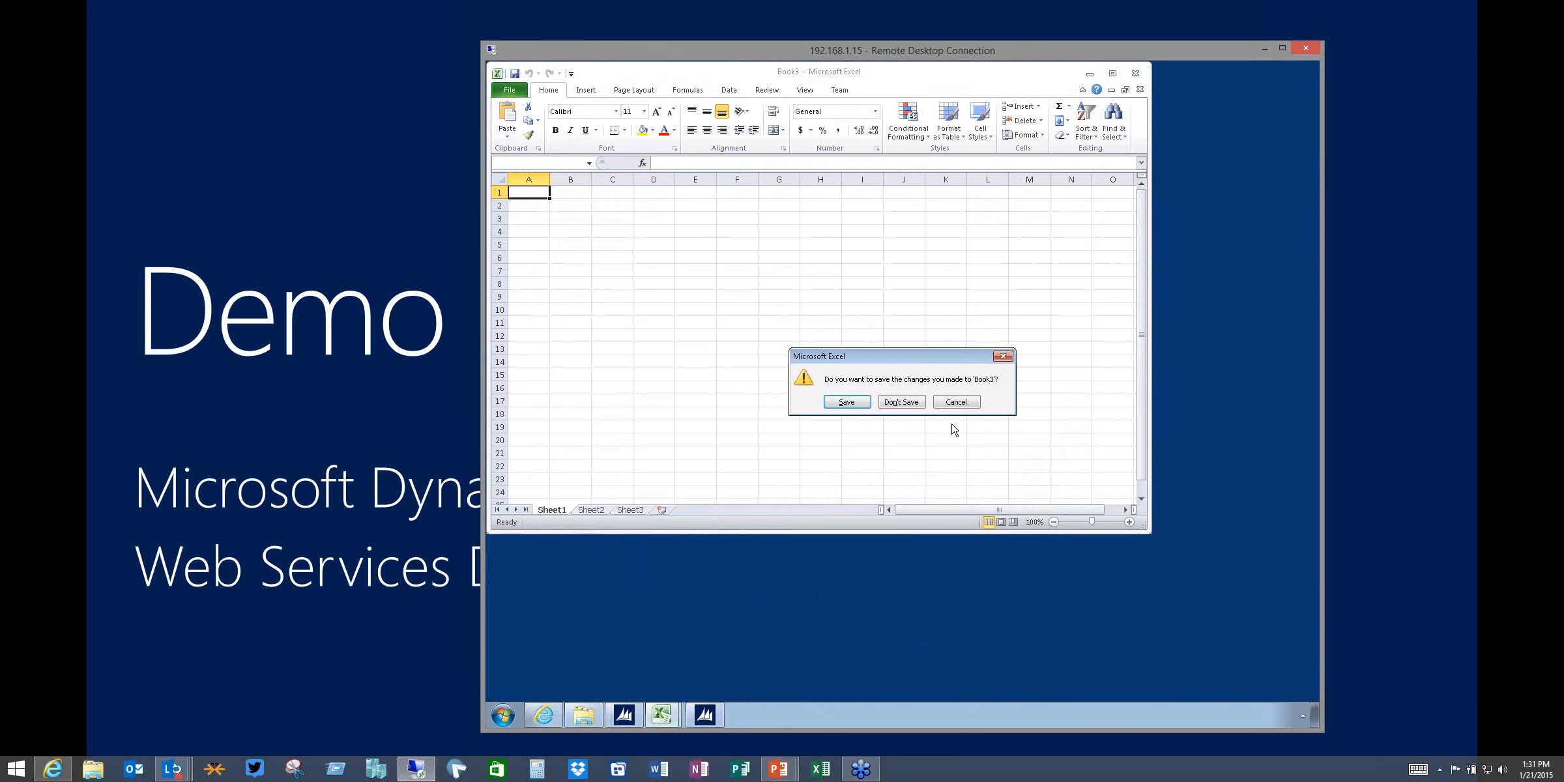
left_click(904, 403)
left_click(1135, 74)
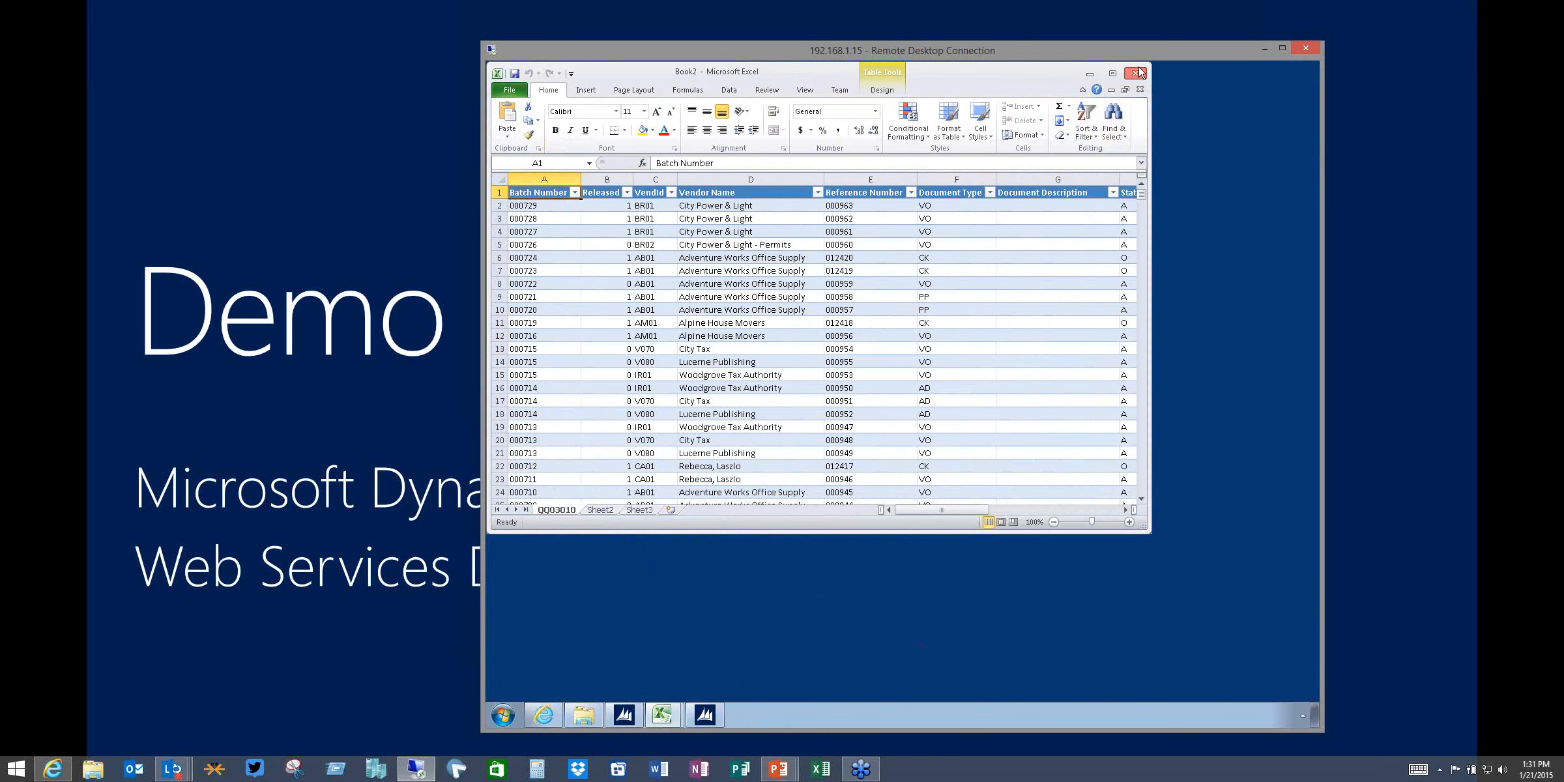
left_click(906, 400)
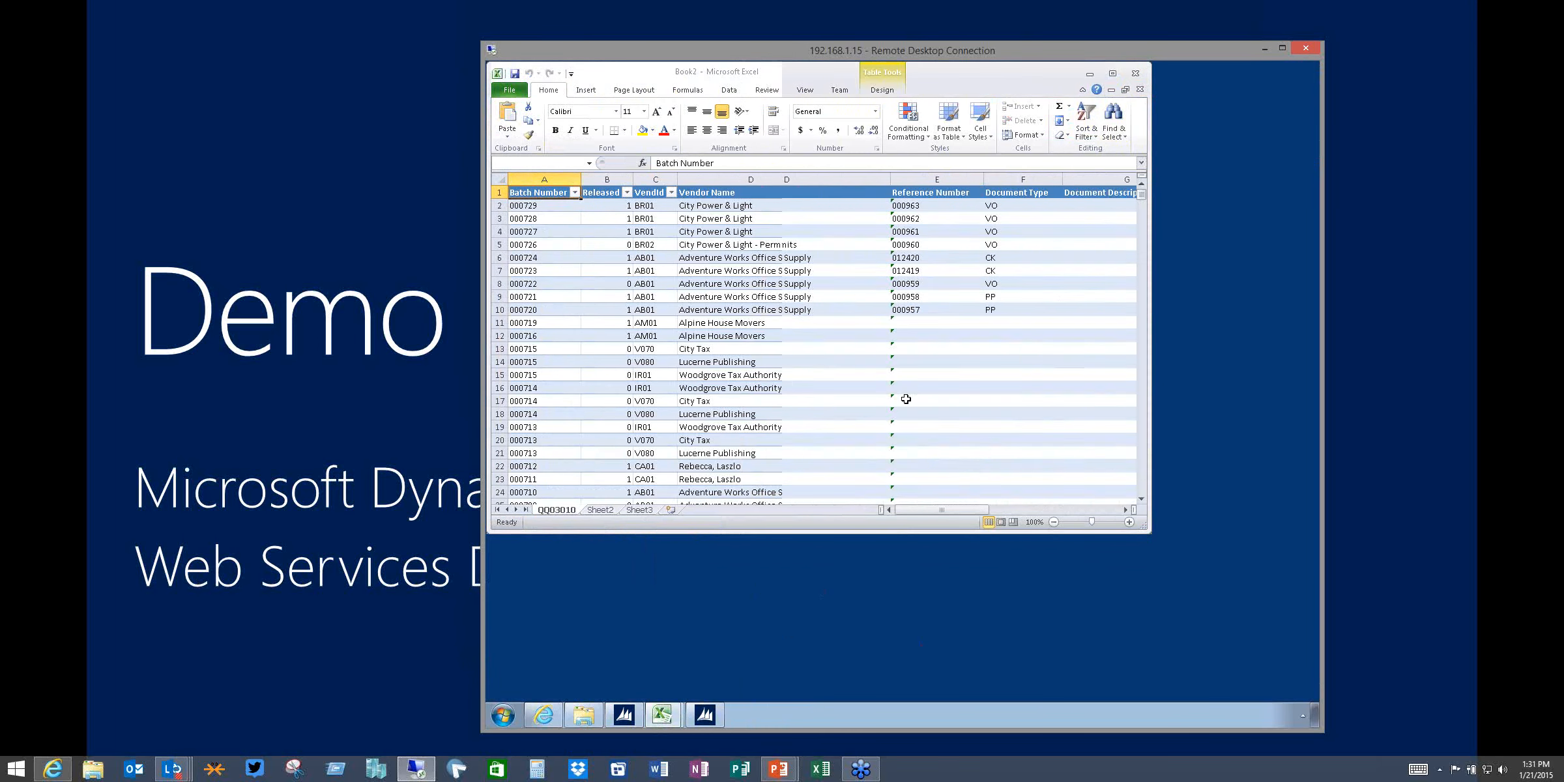
left_click(1135, 74)
left_click(900, 402)
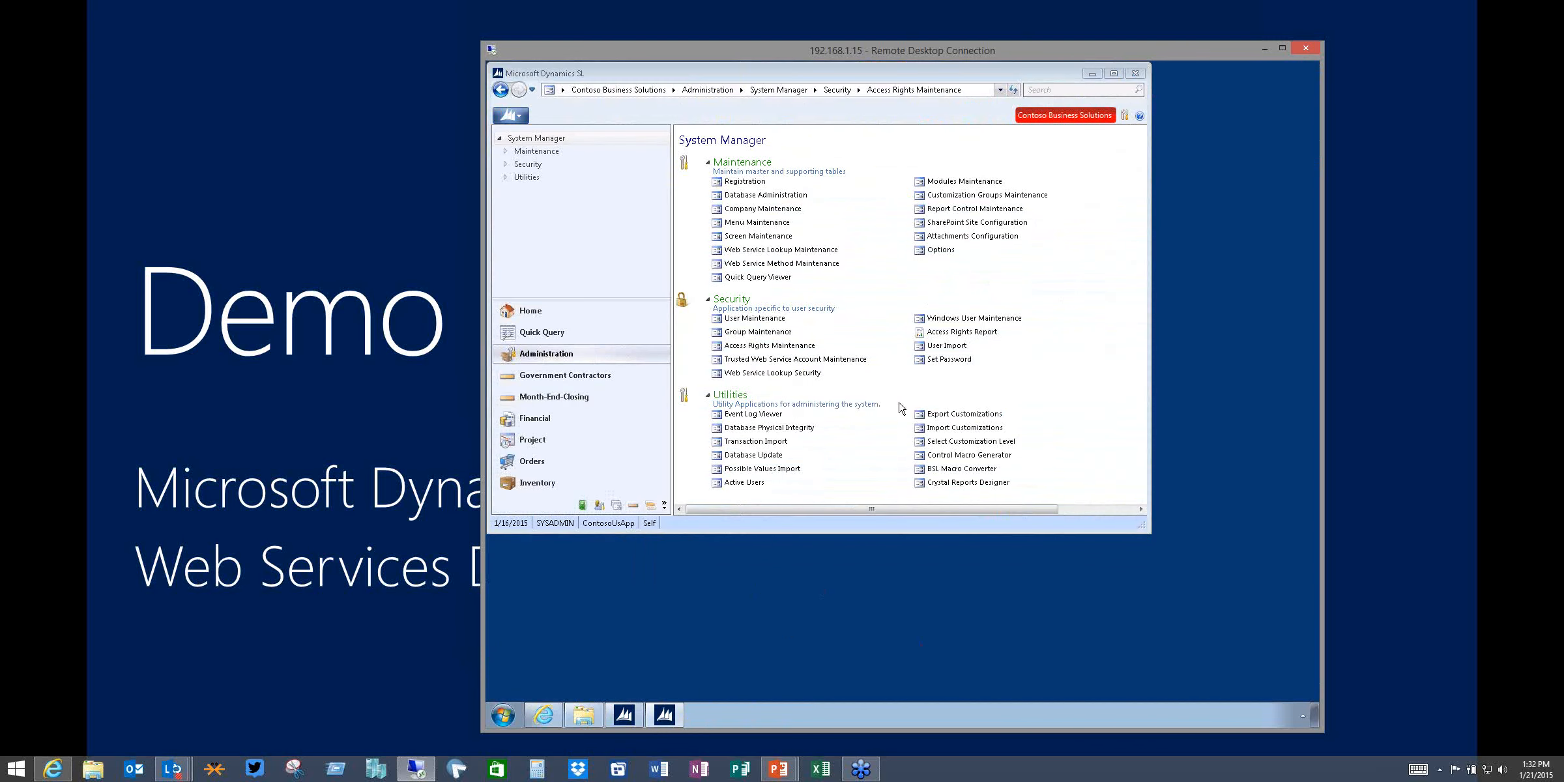
Close the Dynamics SL client and the Timecard Entry browser window to clear the desktop
left_click(1136, 74)
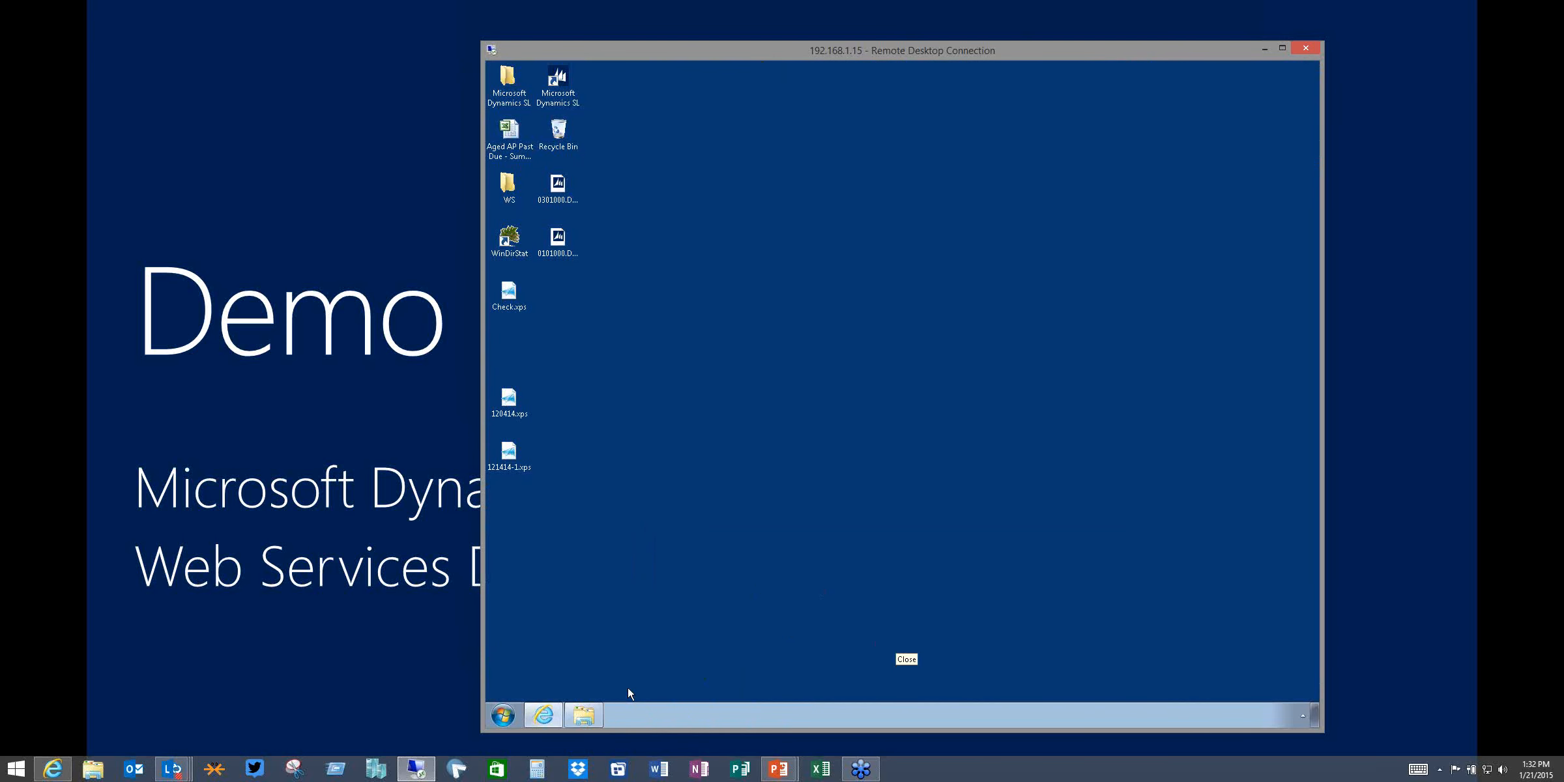
left_click(544, 715)
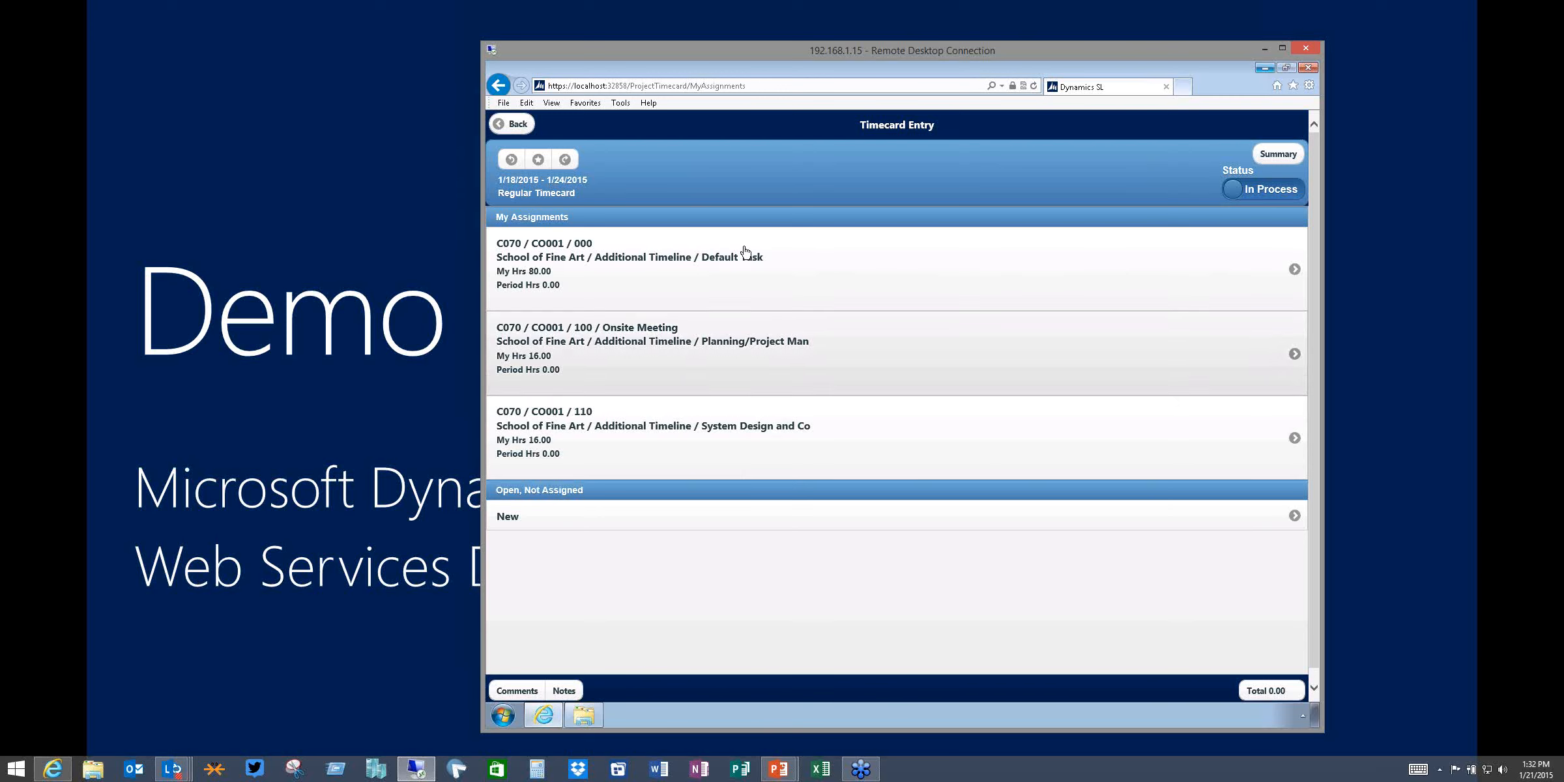
left_click(1264, 68)
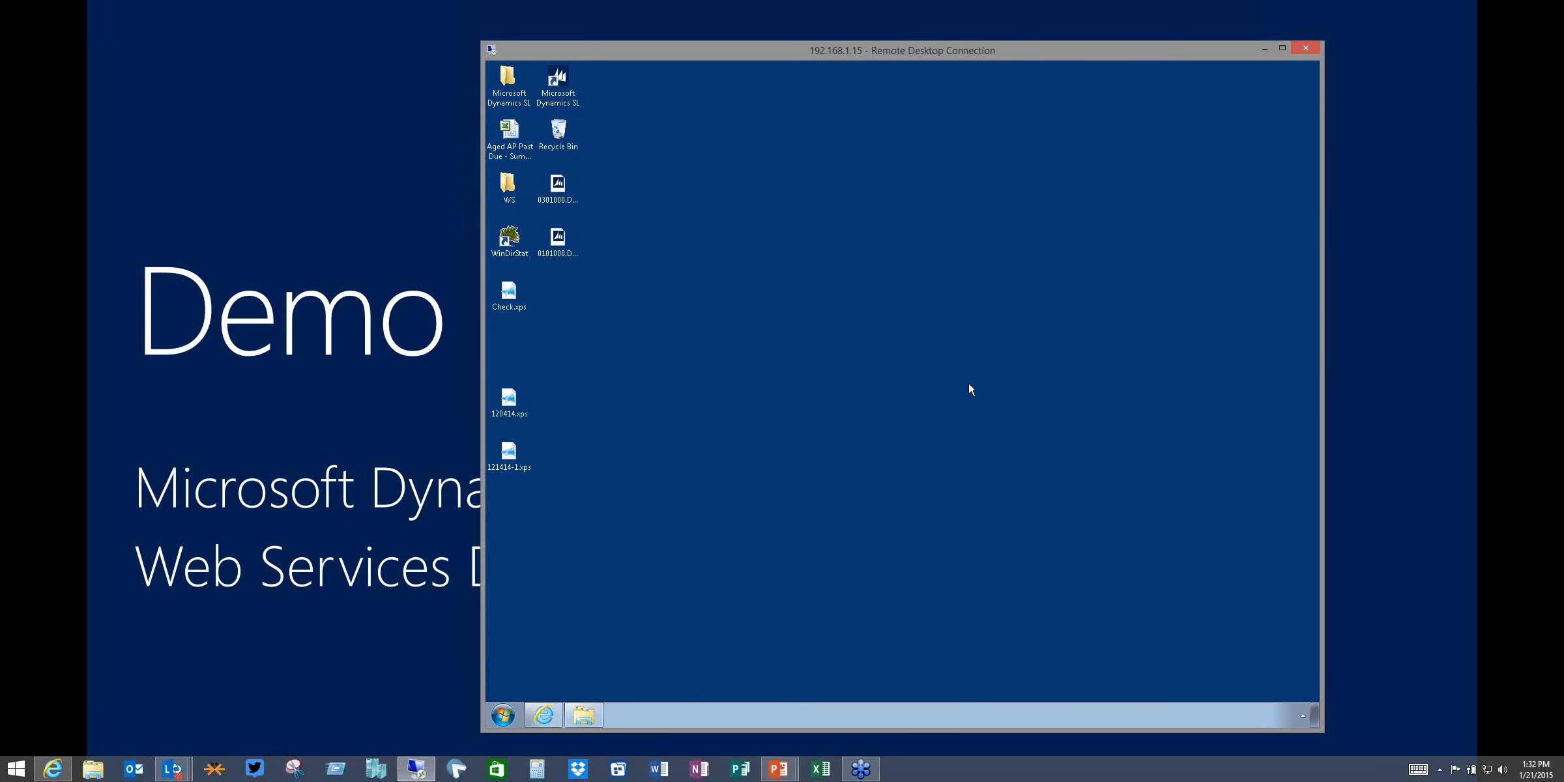
Open Windows Explorer and navigate to the Install folder on Local Disk (C:)
left_click(598, 713)
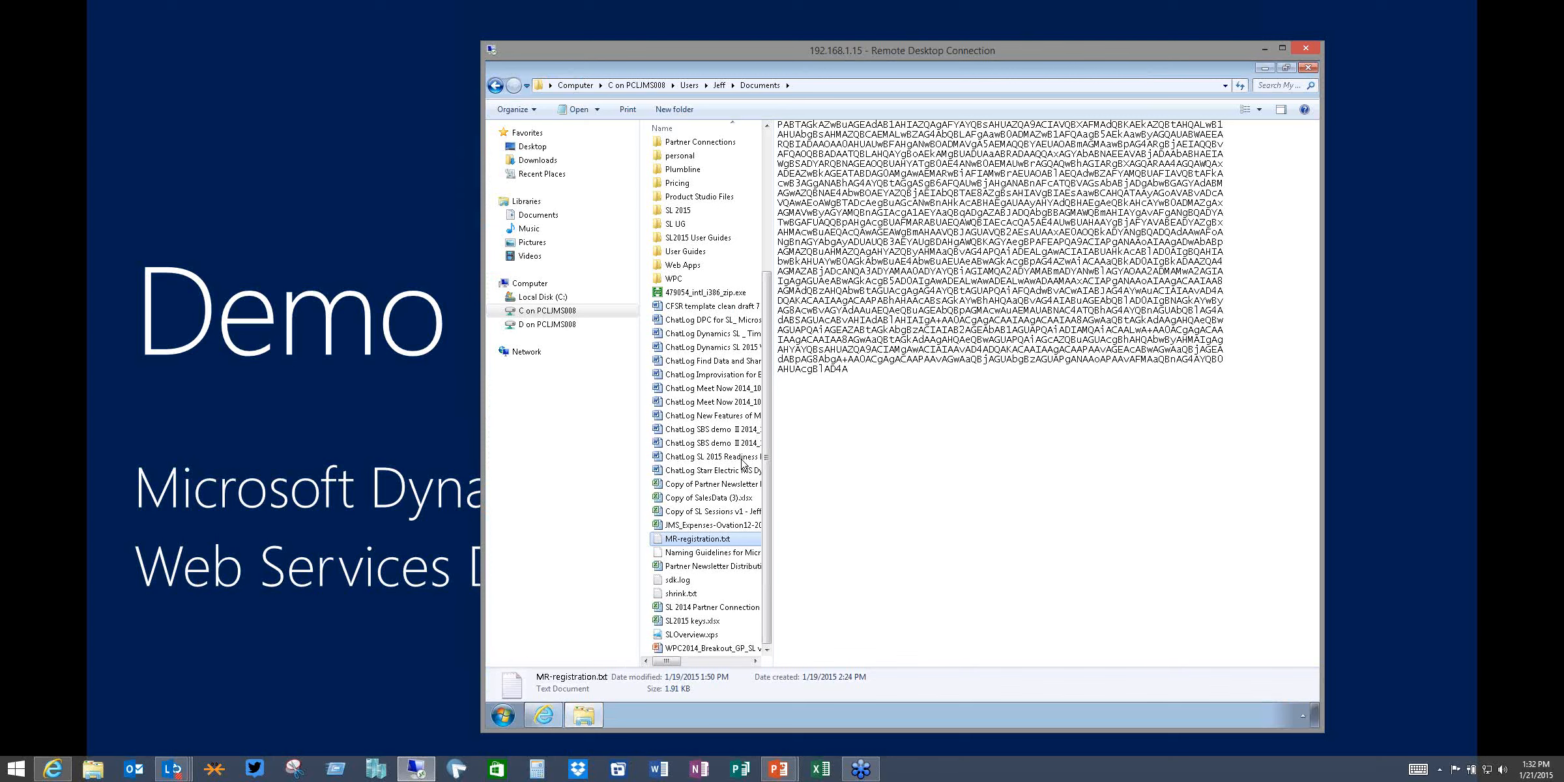
left_click(693, 293)
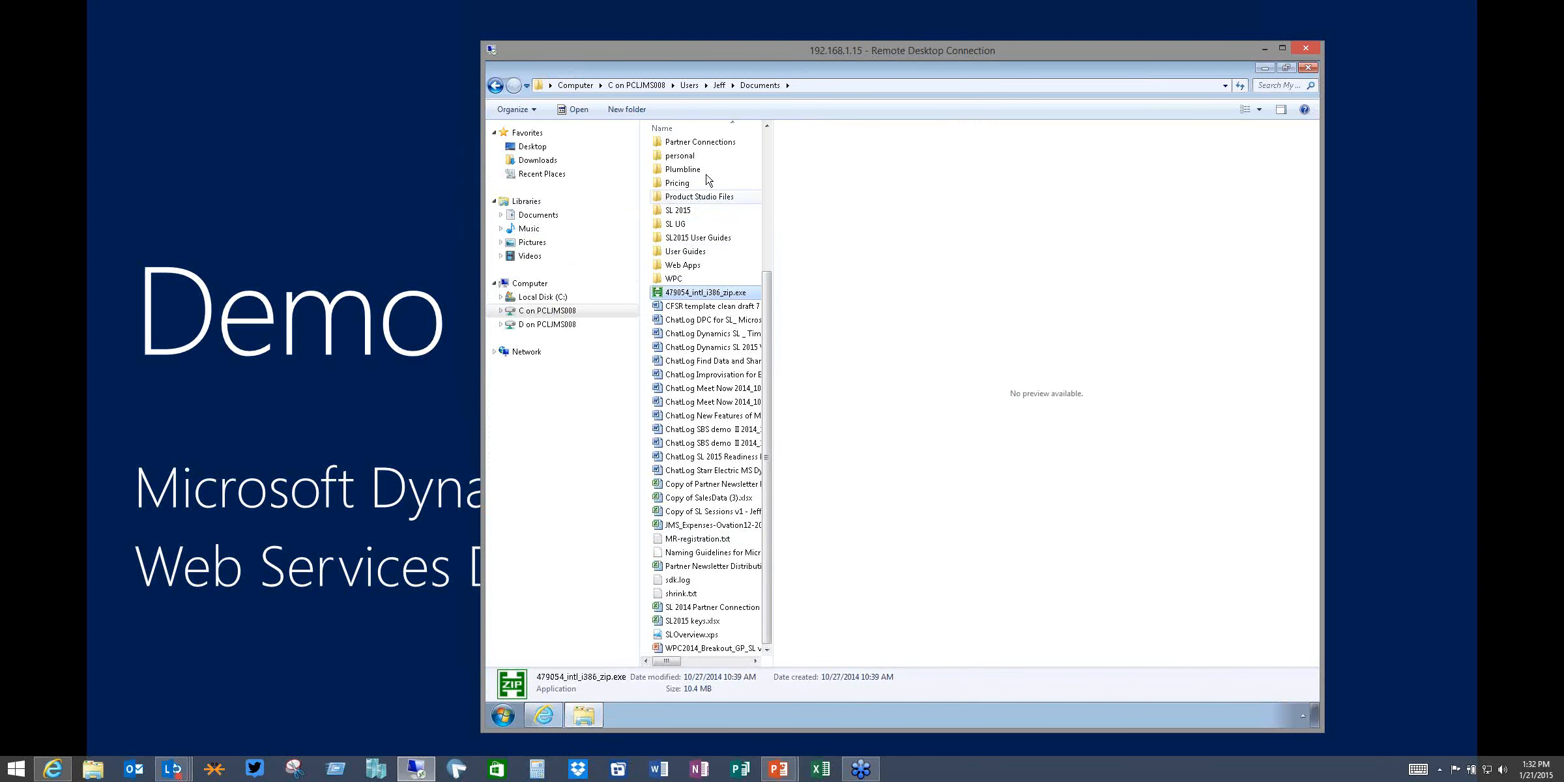
left_click_drag(766, 287, 762, 135)
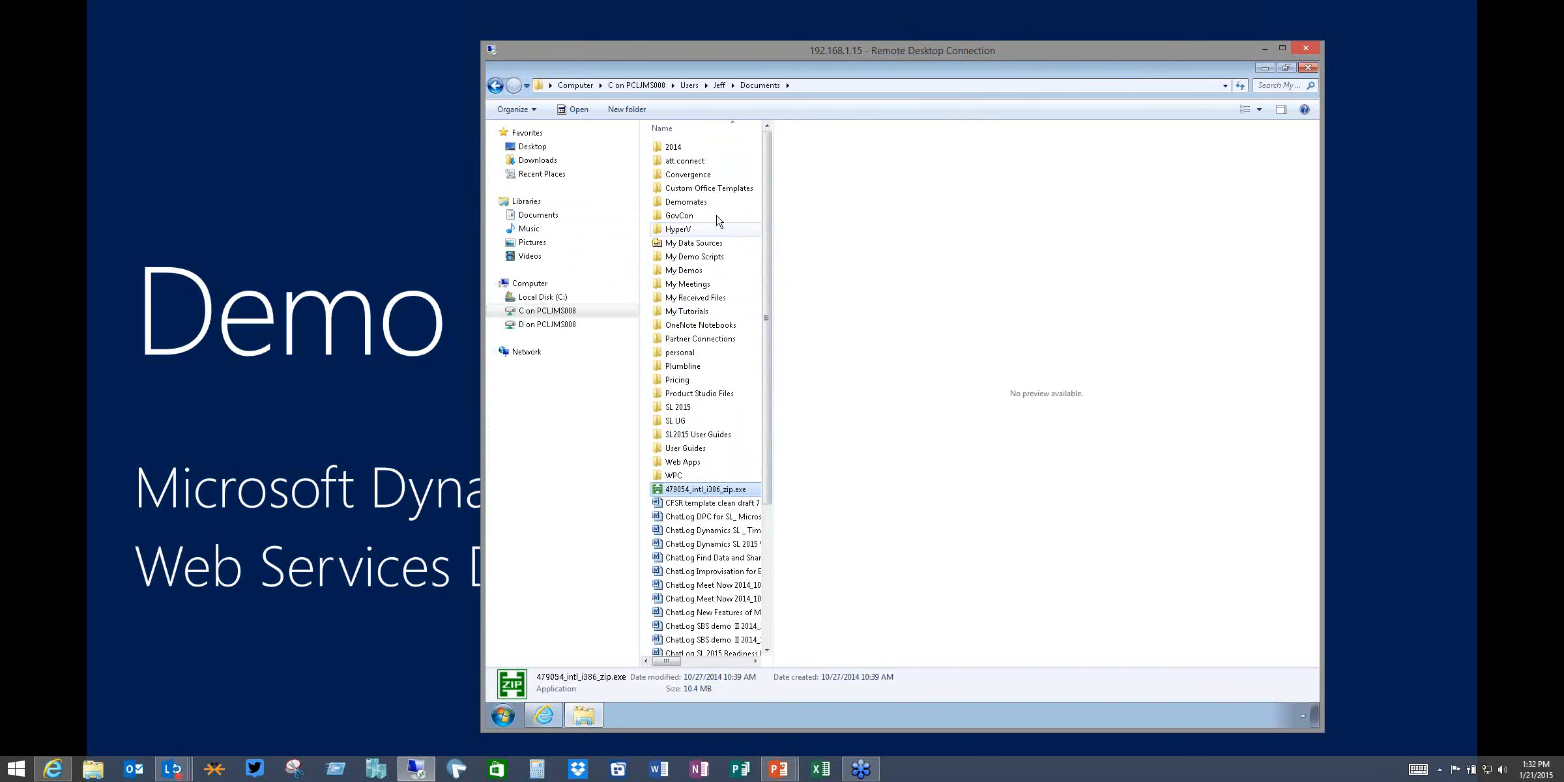
left_click(543, 297)
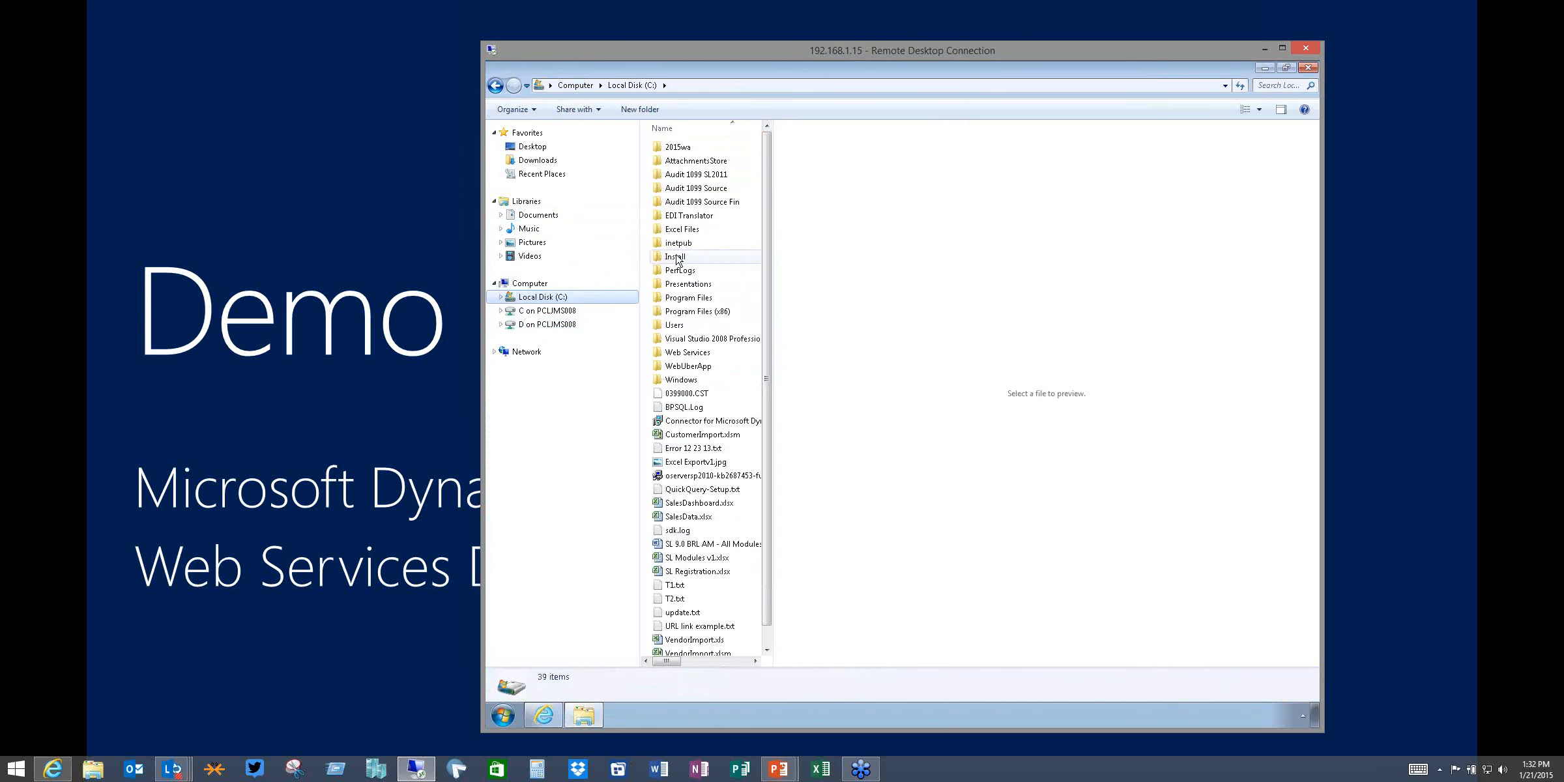
double_click(676, 258)
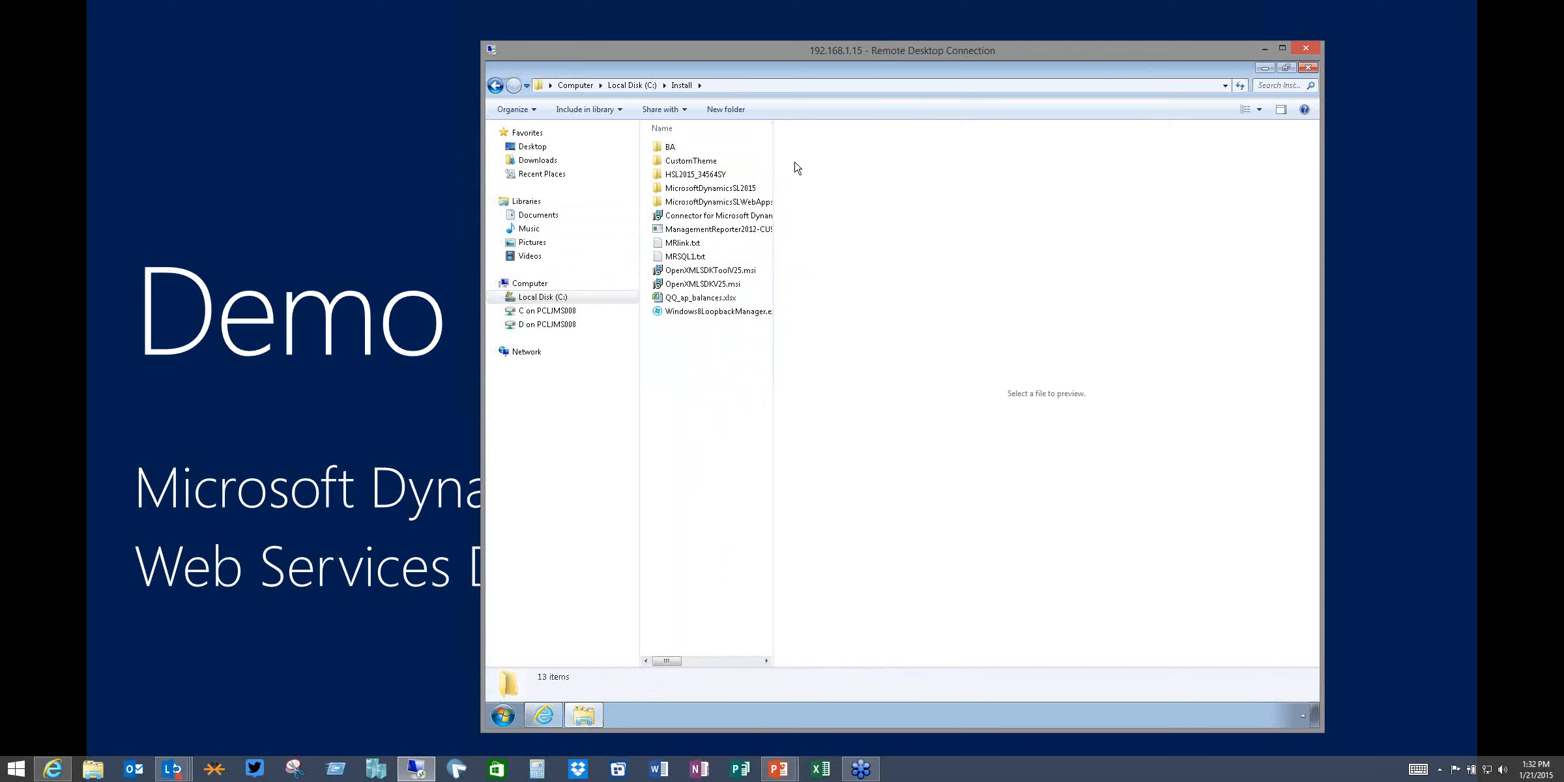
Open the MicrosoftDynamicsSLWebApps2015 folder and widen the Name column of the file list
double_click(742, 205)
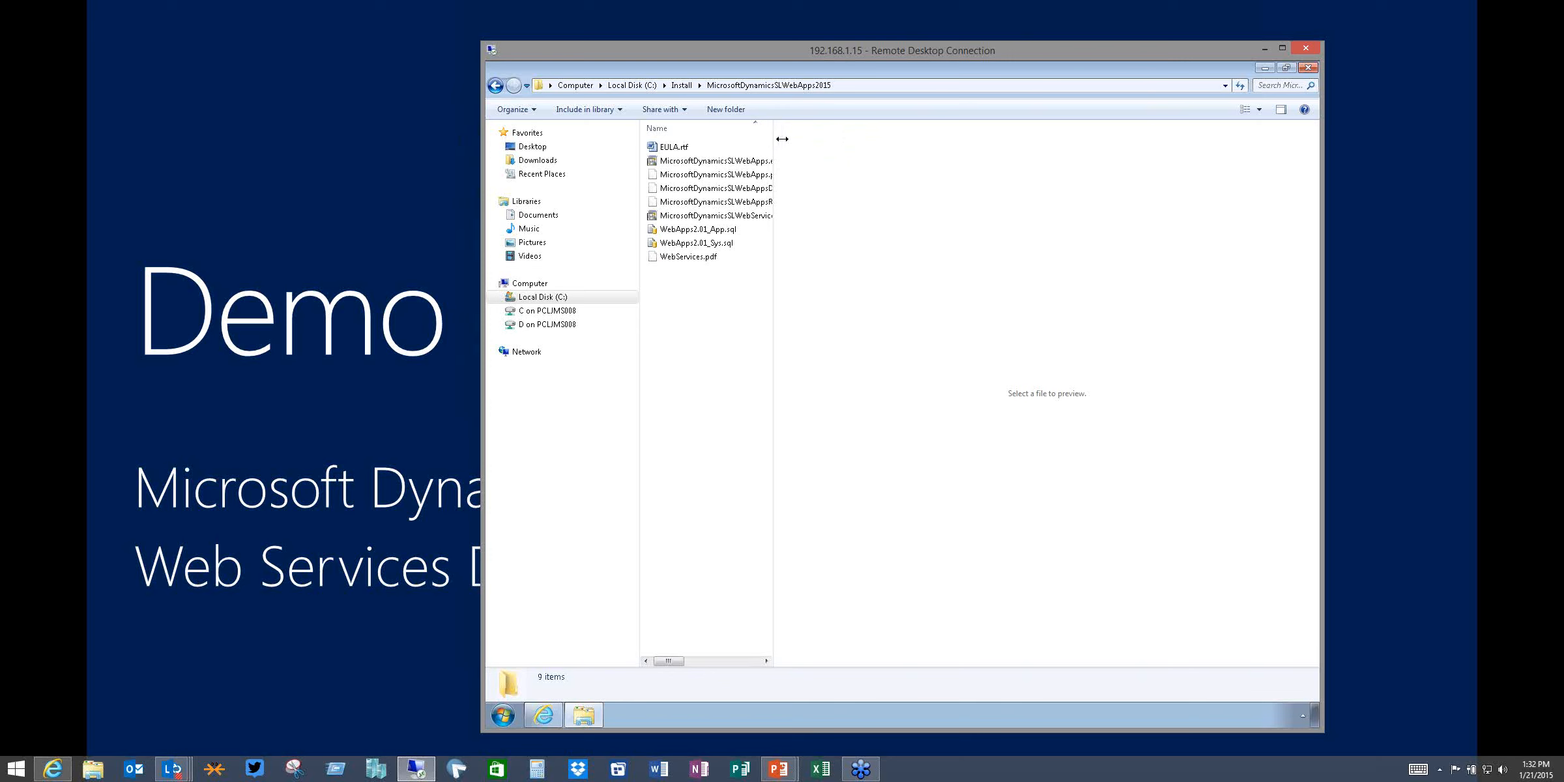
left_click_drag(774, 145, 1204, 235)
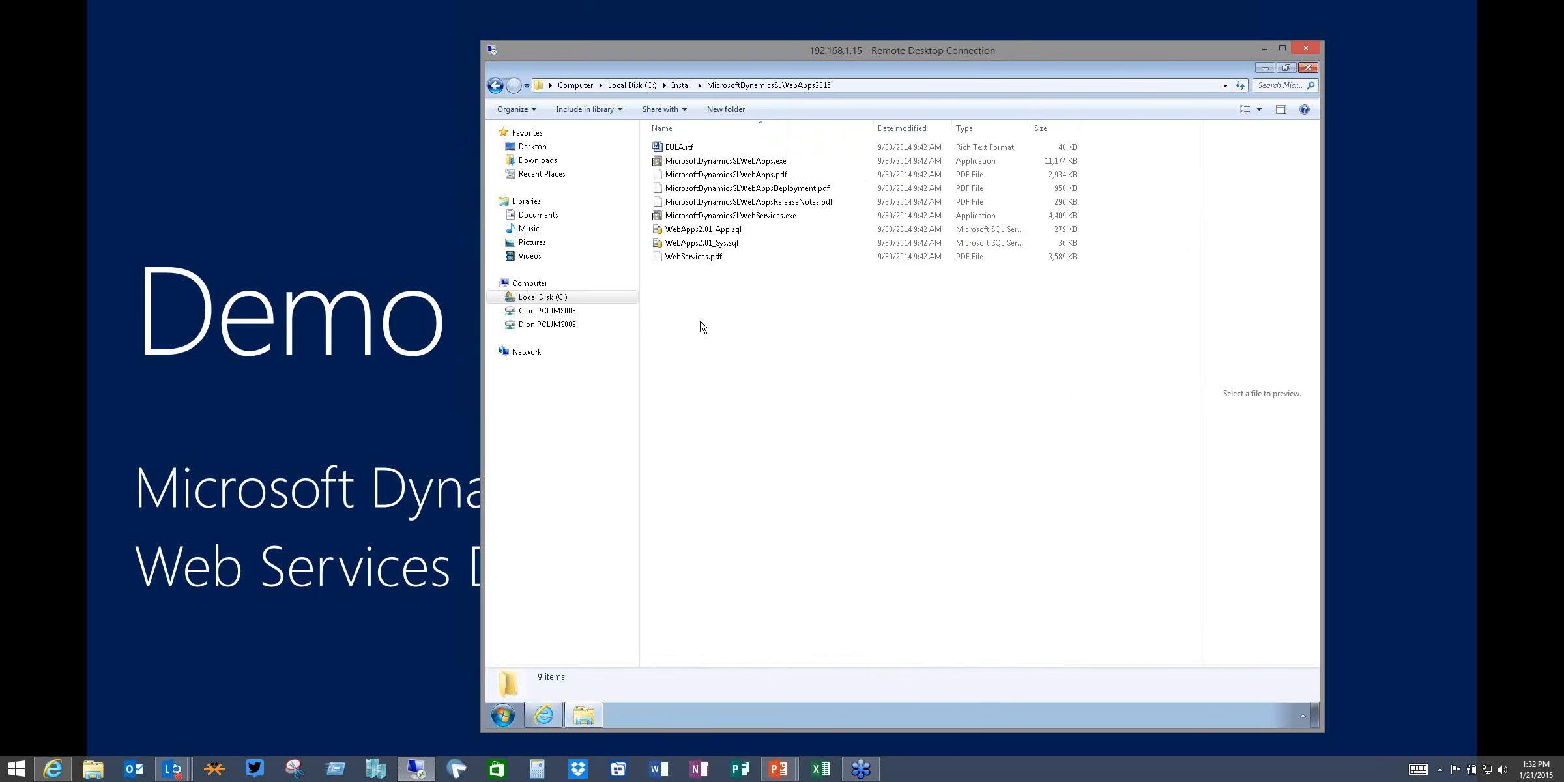
double_click(706, 217)
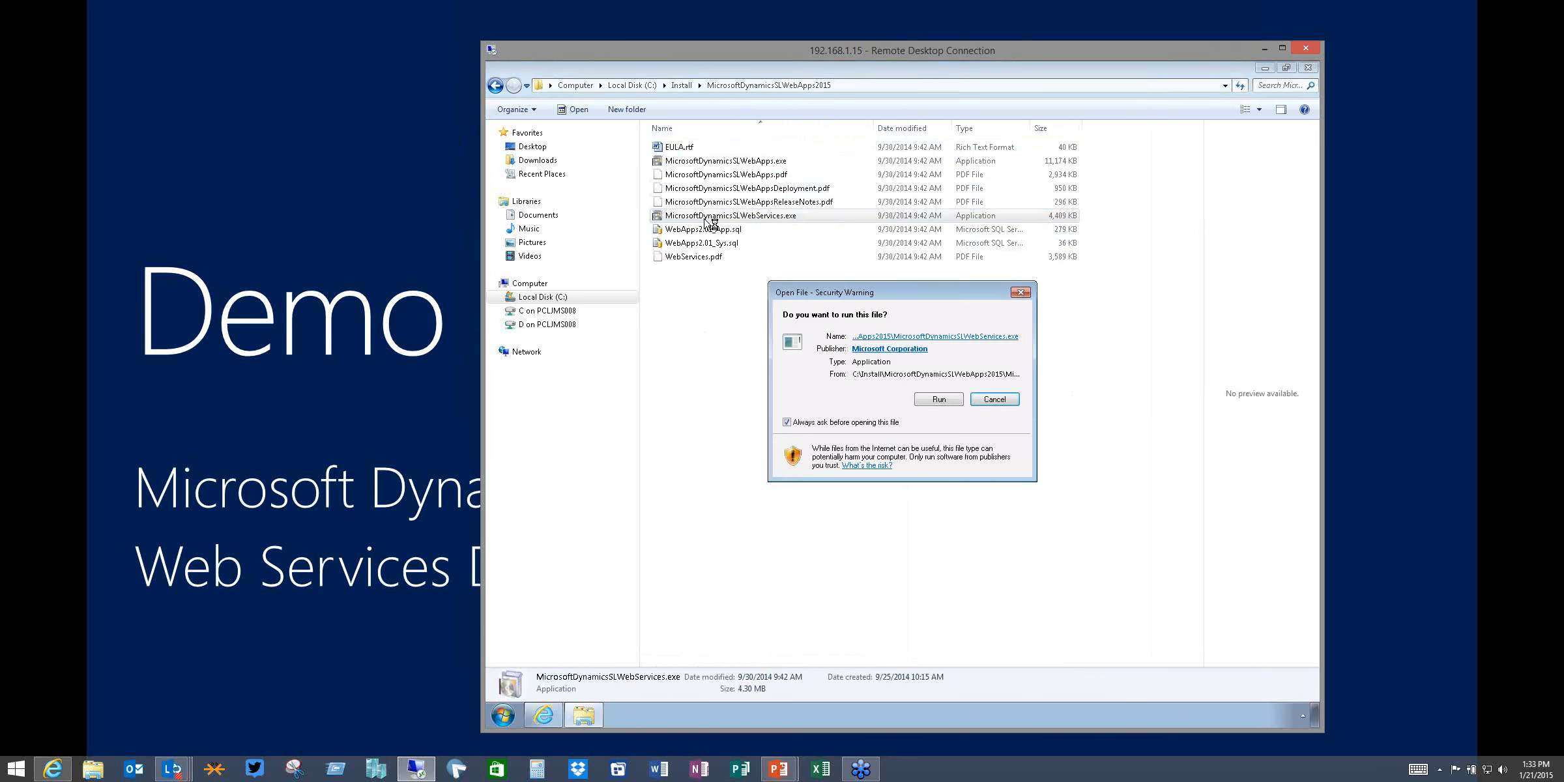
left_click(945, 401)
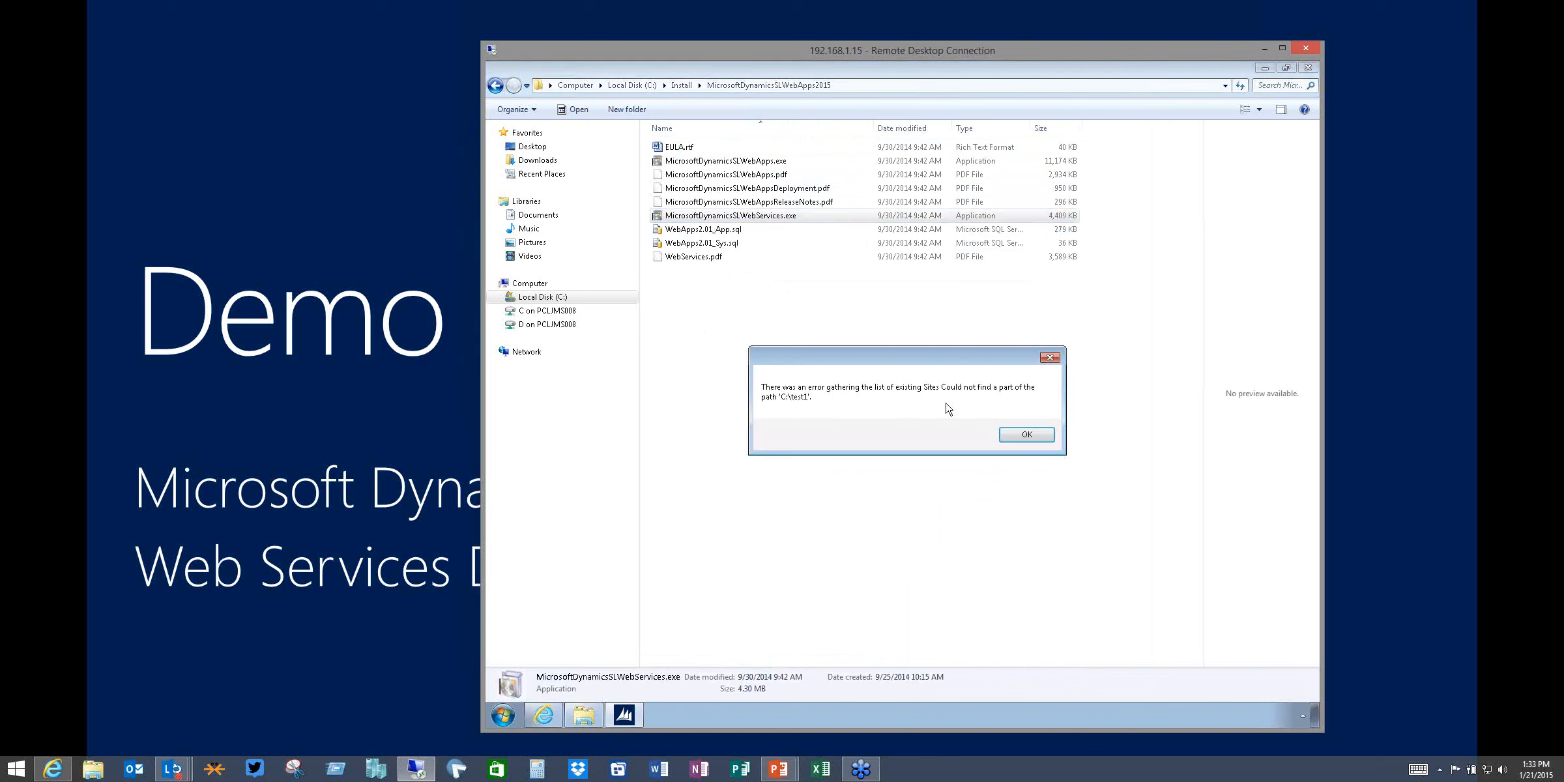
left_click(1037, 435)
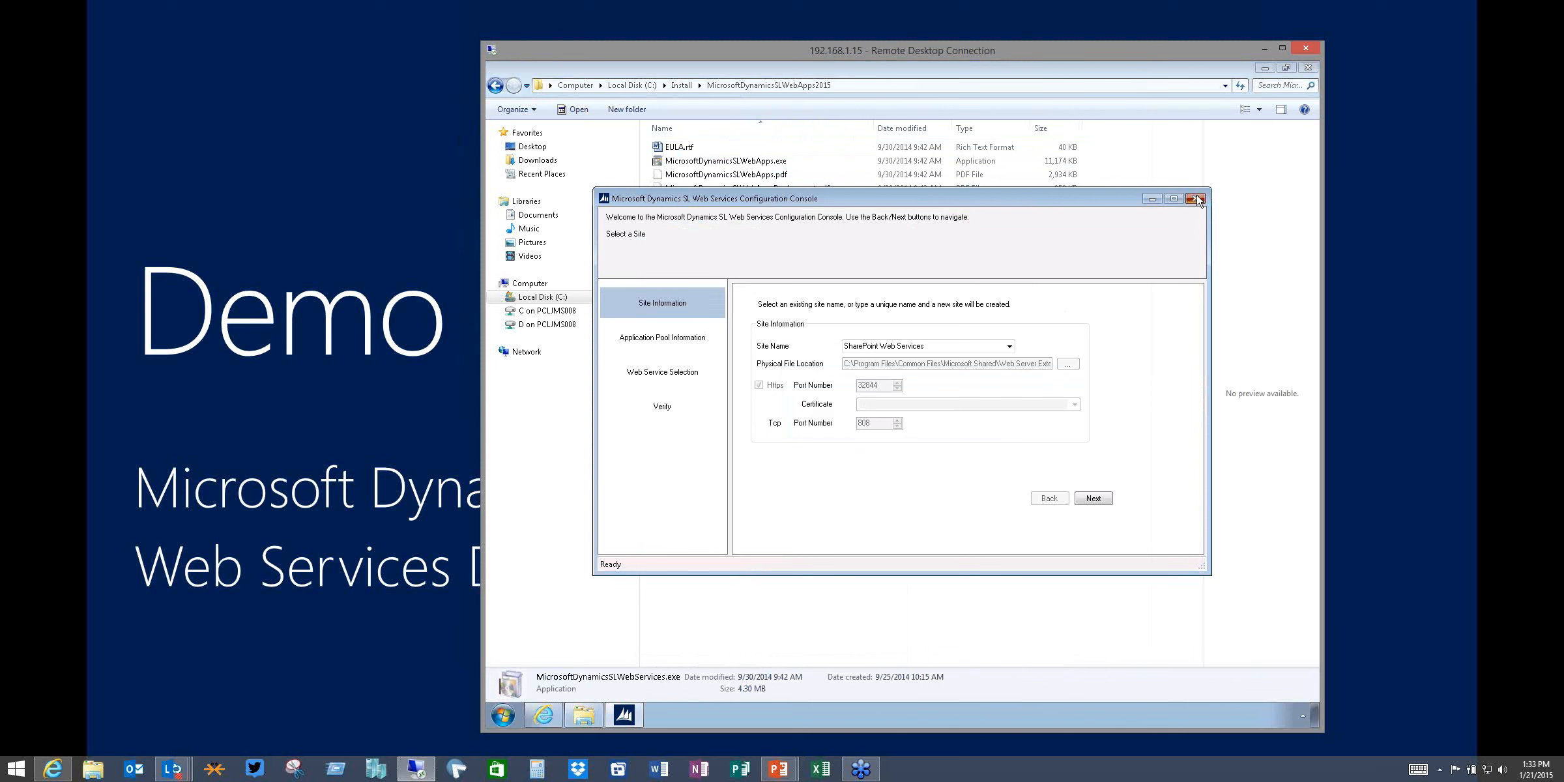
left_click(1195, 198)
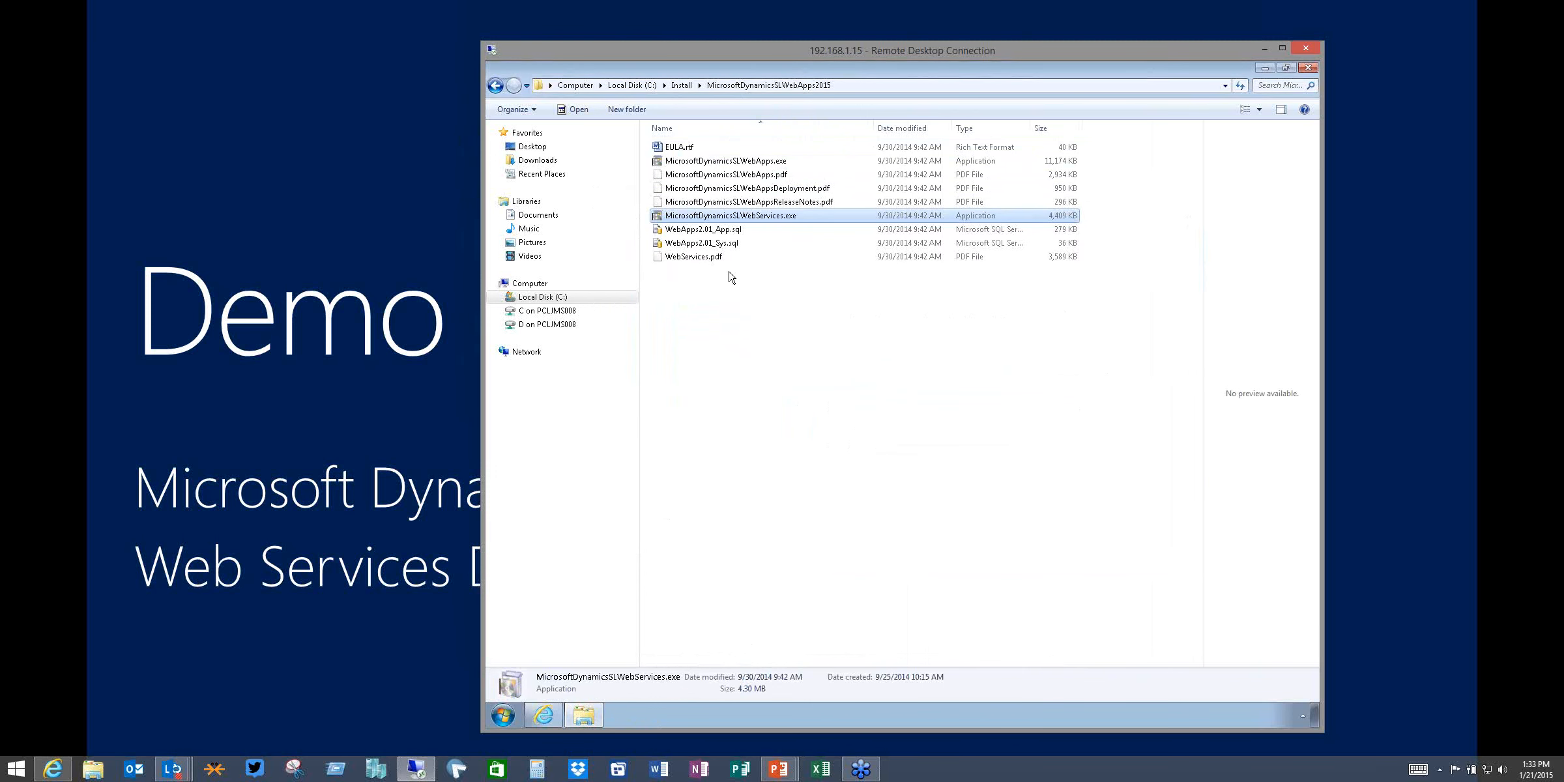
Run MicrosoftDynamicsSLWebServices.exe and acknowledge the startup error to open the Web Services Configuration Console
double_click(746, 221)
left_click(936, 400)
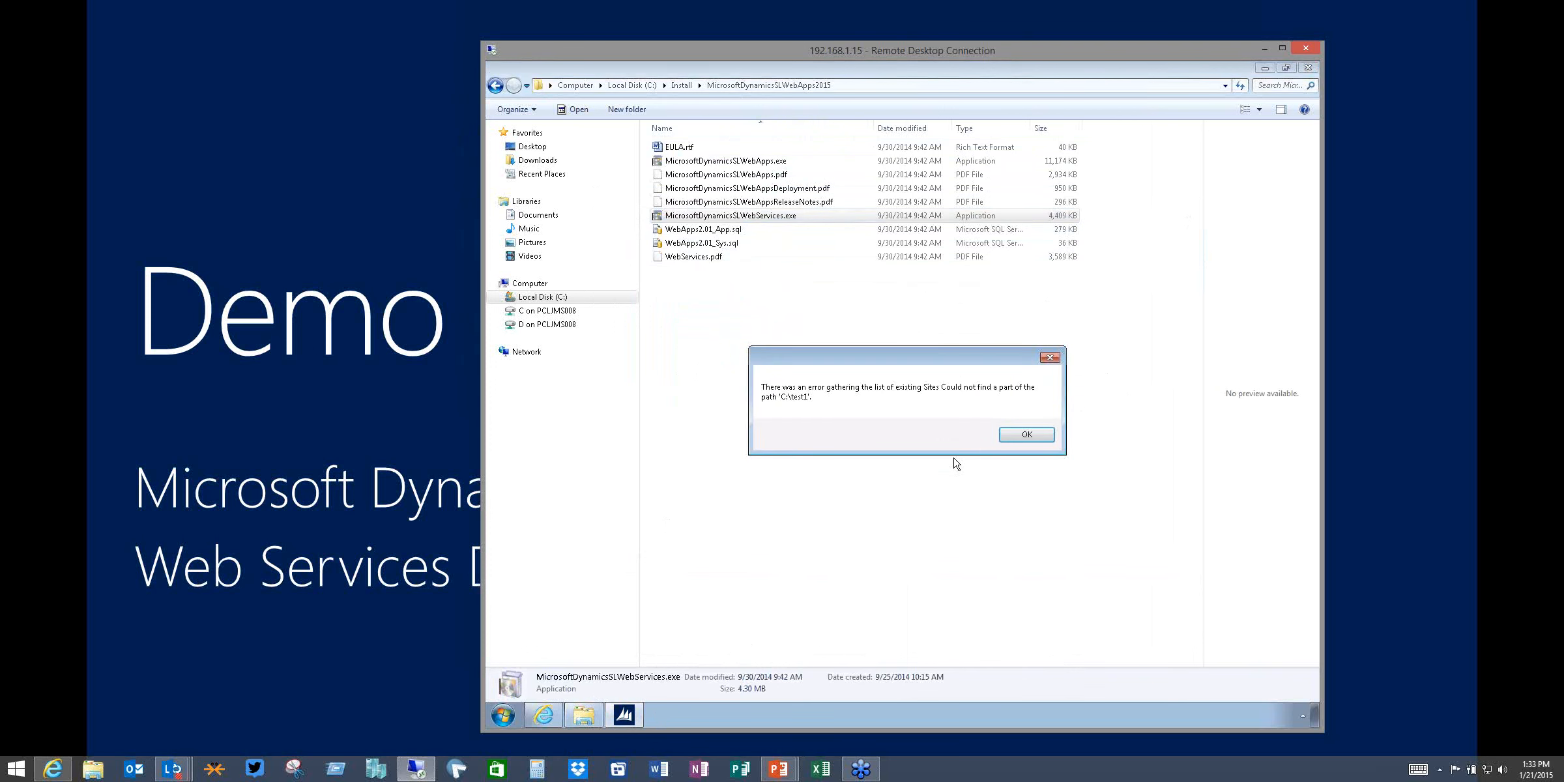
left_click(1026, 435)
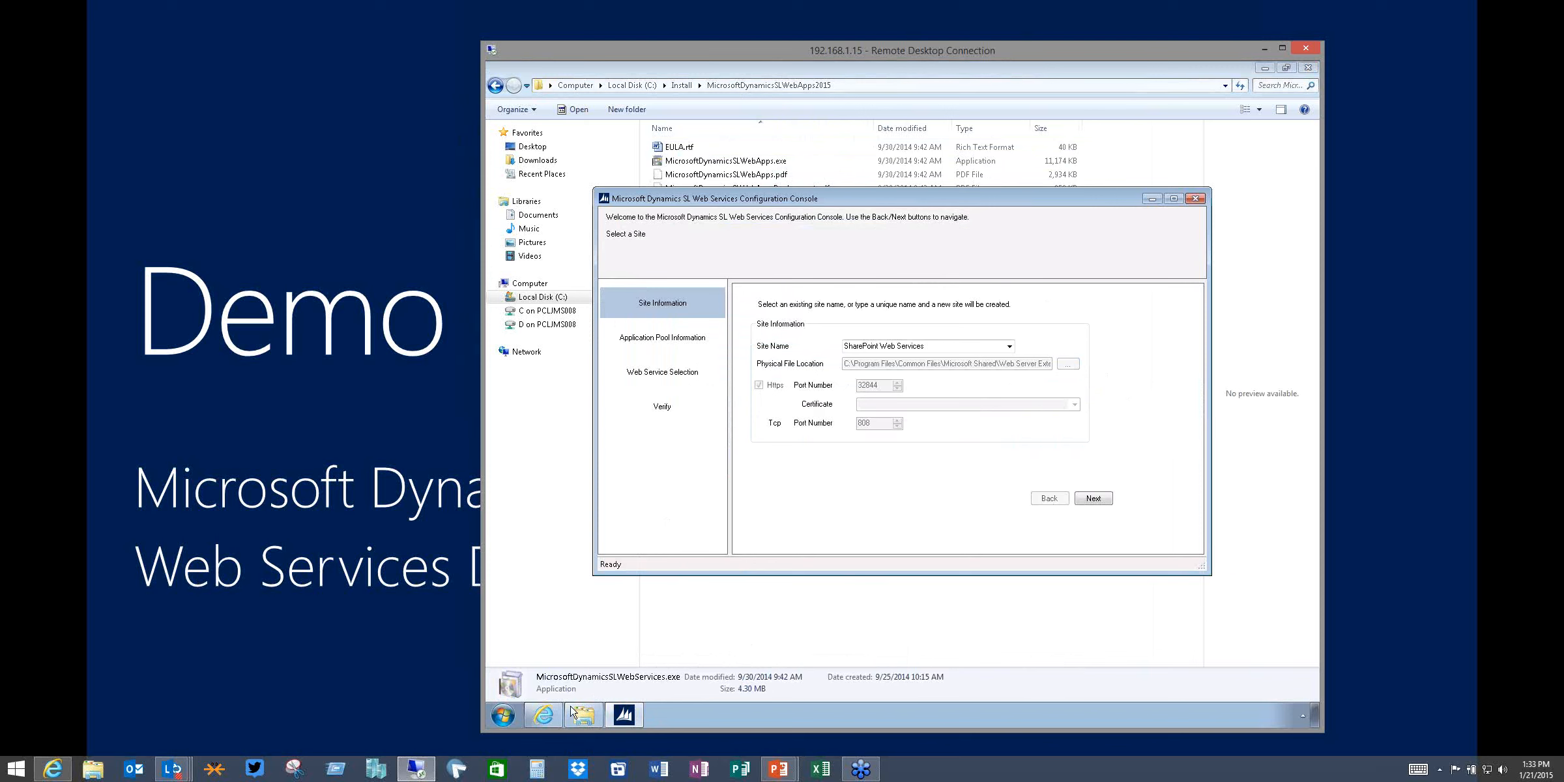
Set the site name to WS121demo so a new site is created
mouse_move(551, 719)
left_click_drag(793, 199, 814, 196)
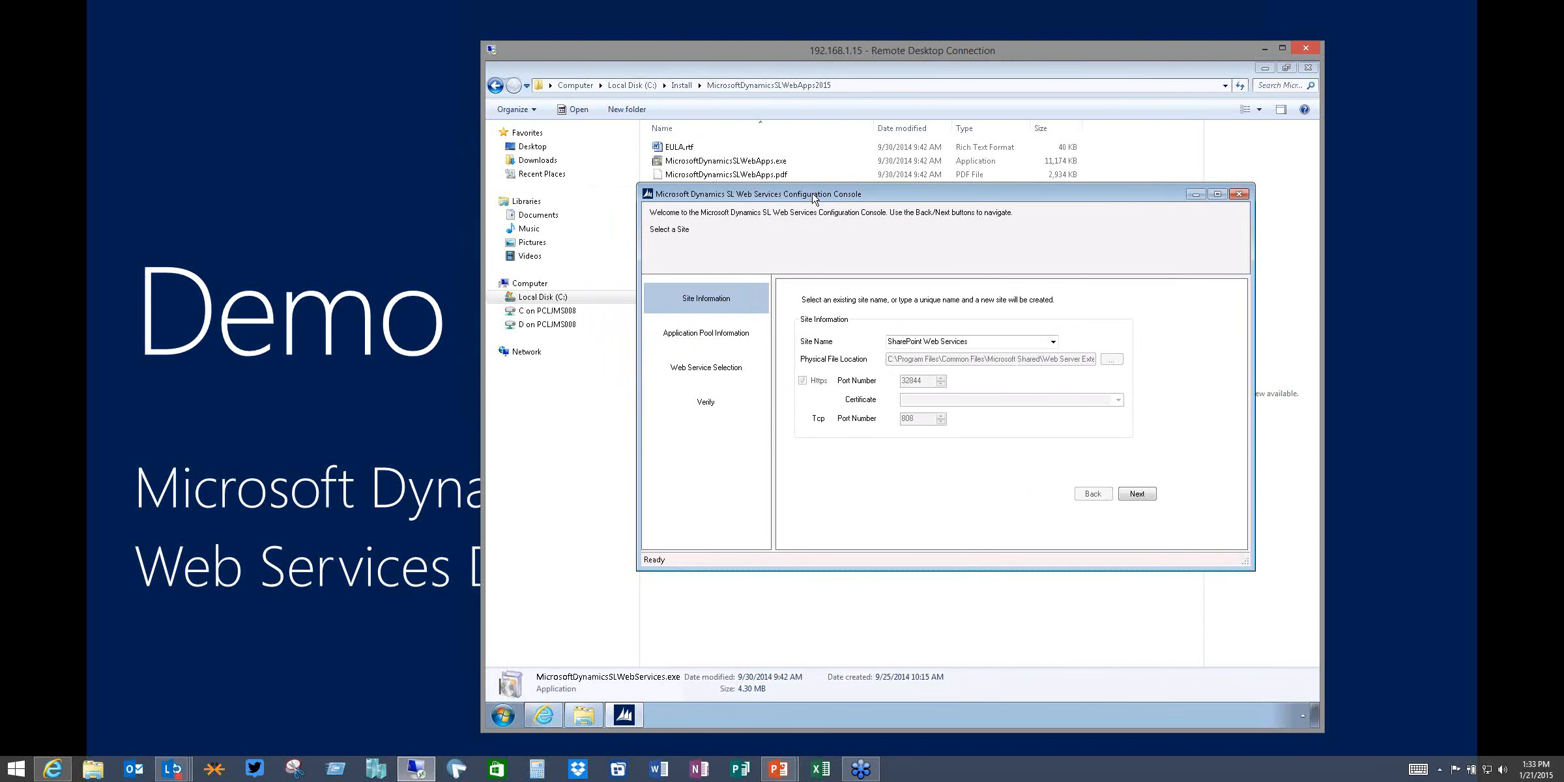
left_click(1052, 341)
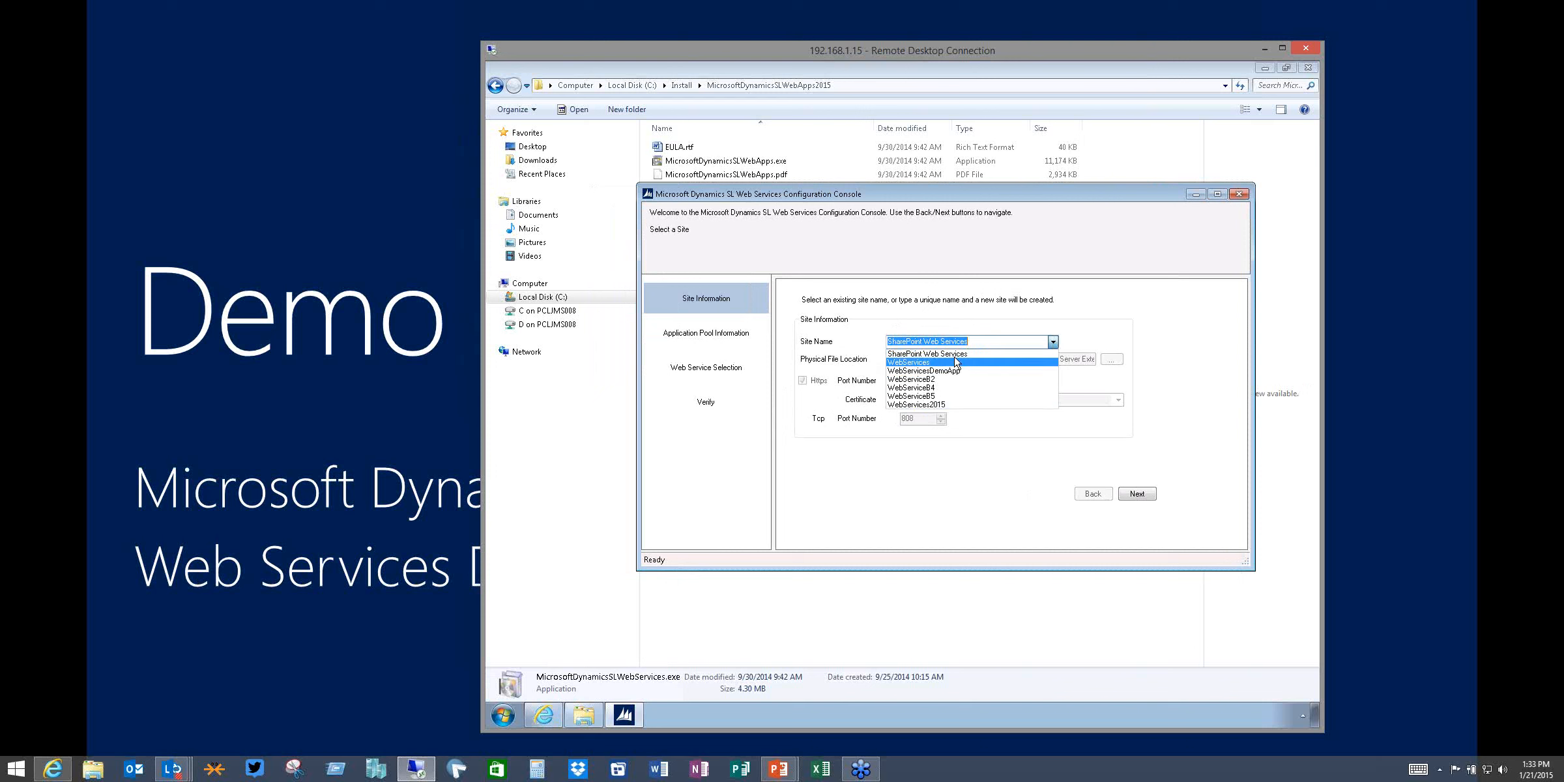
left_click(1141, 310)
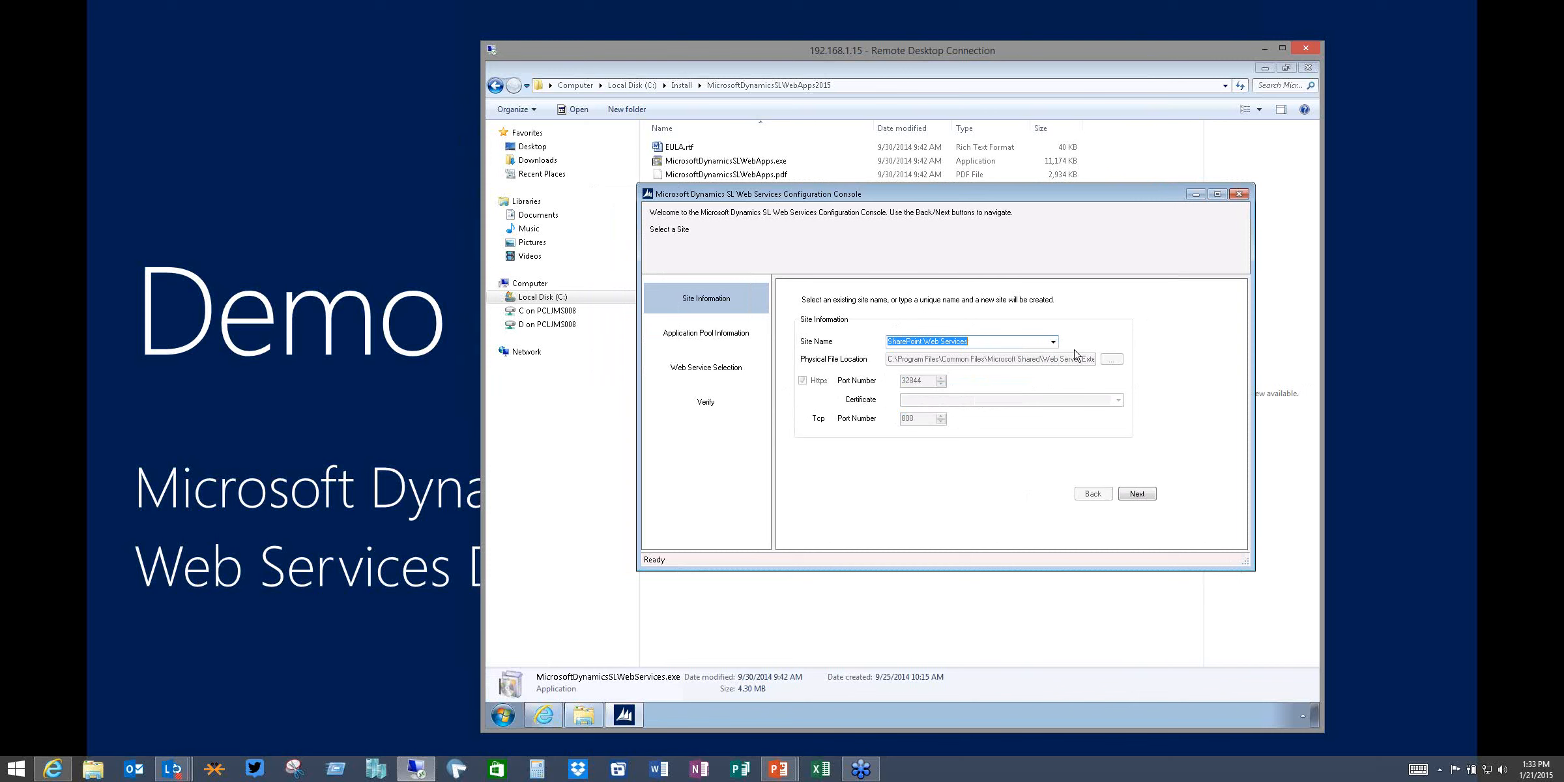
left_click(1053, 343)
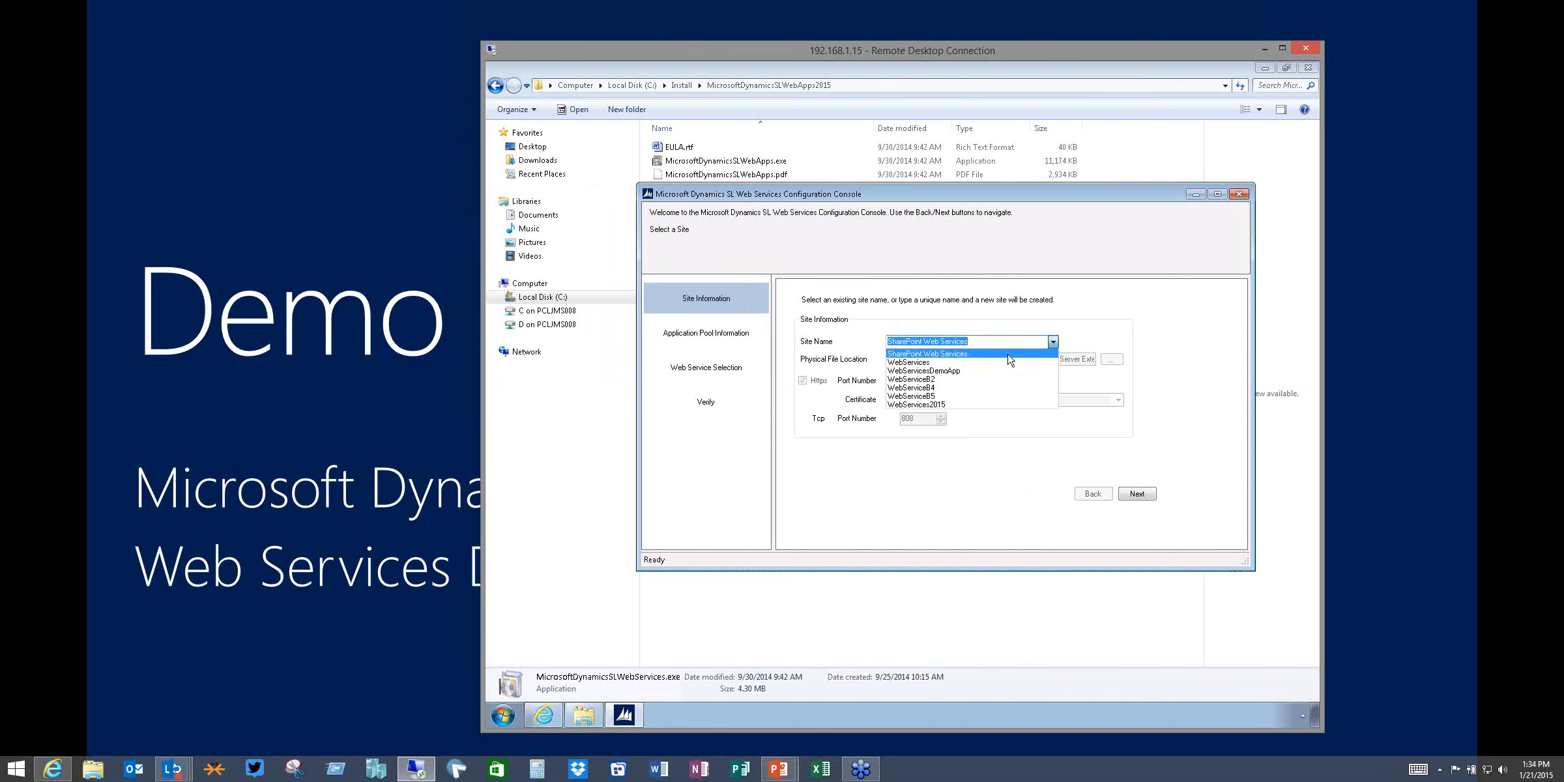
left_click(1087, 324)
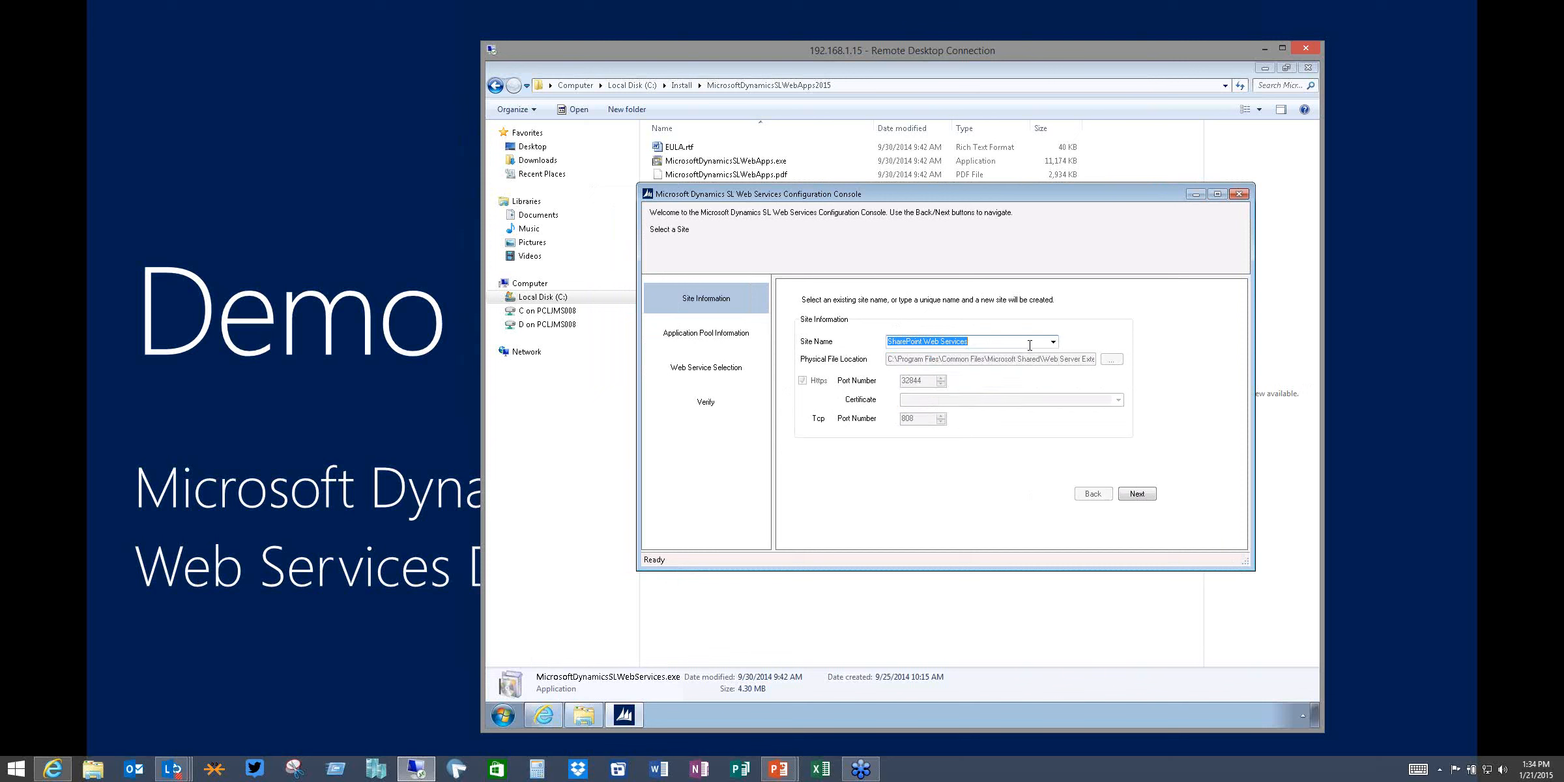
type("s")
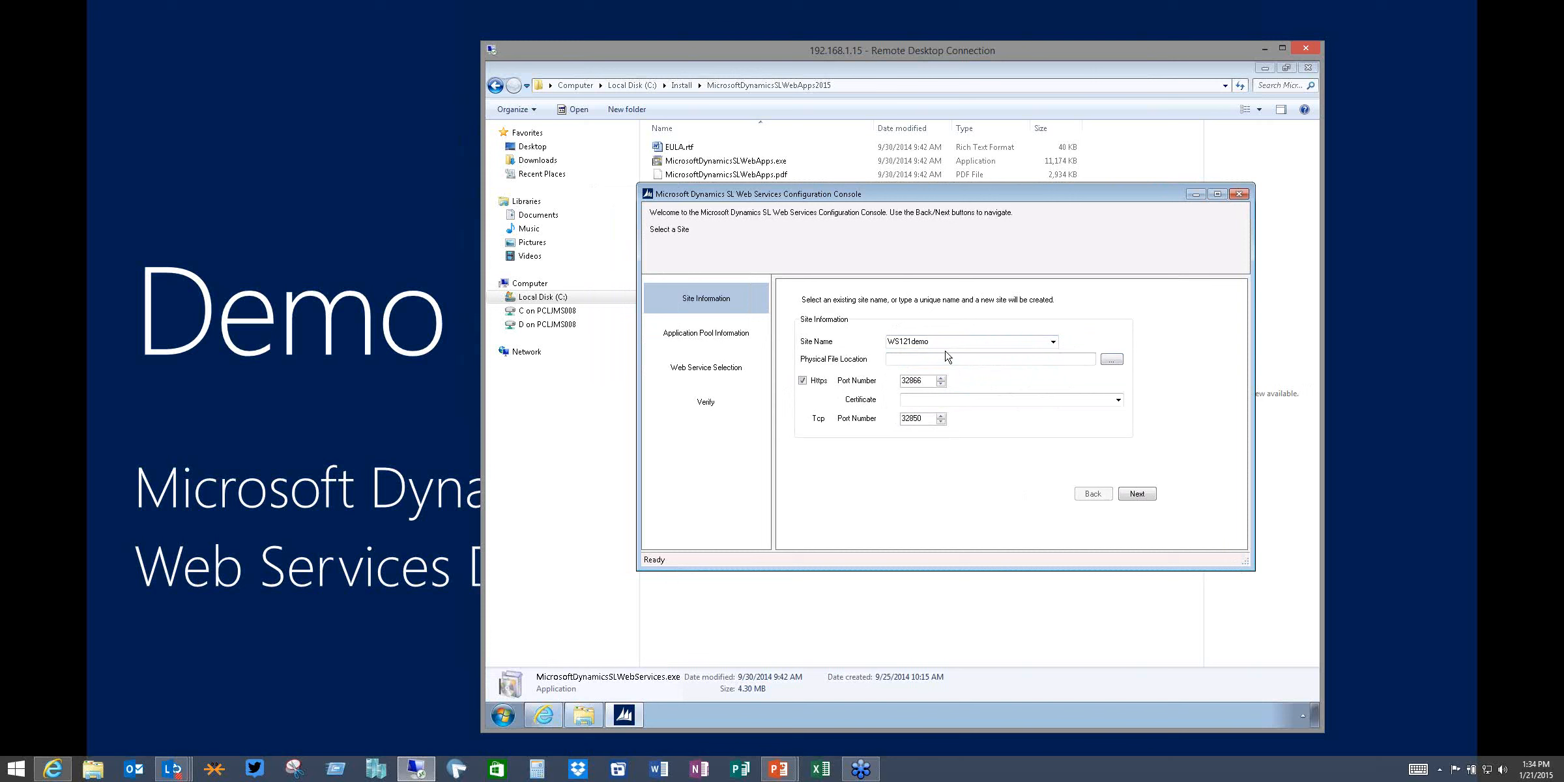
Browse for the site's physical file location and expand Local Disk (C:) down to inetpub\wwwroot
left_click(1112, 359)
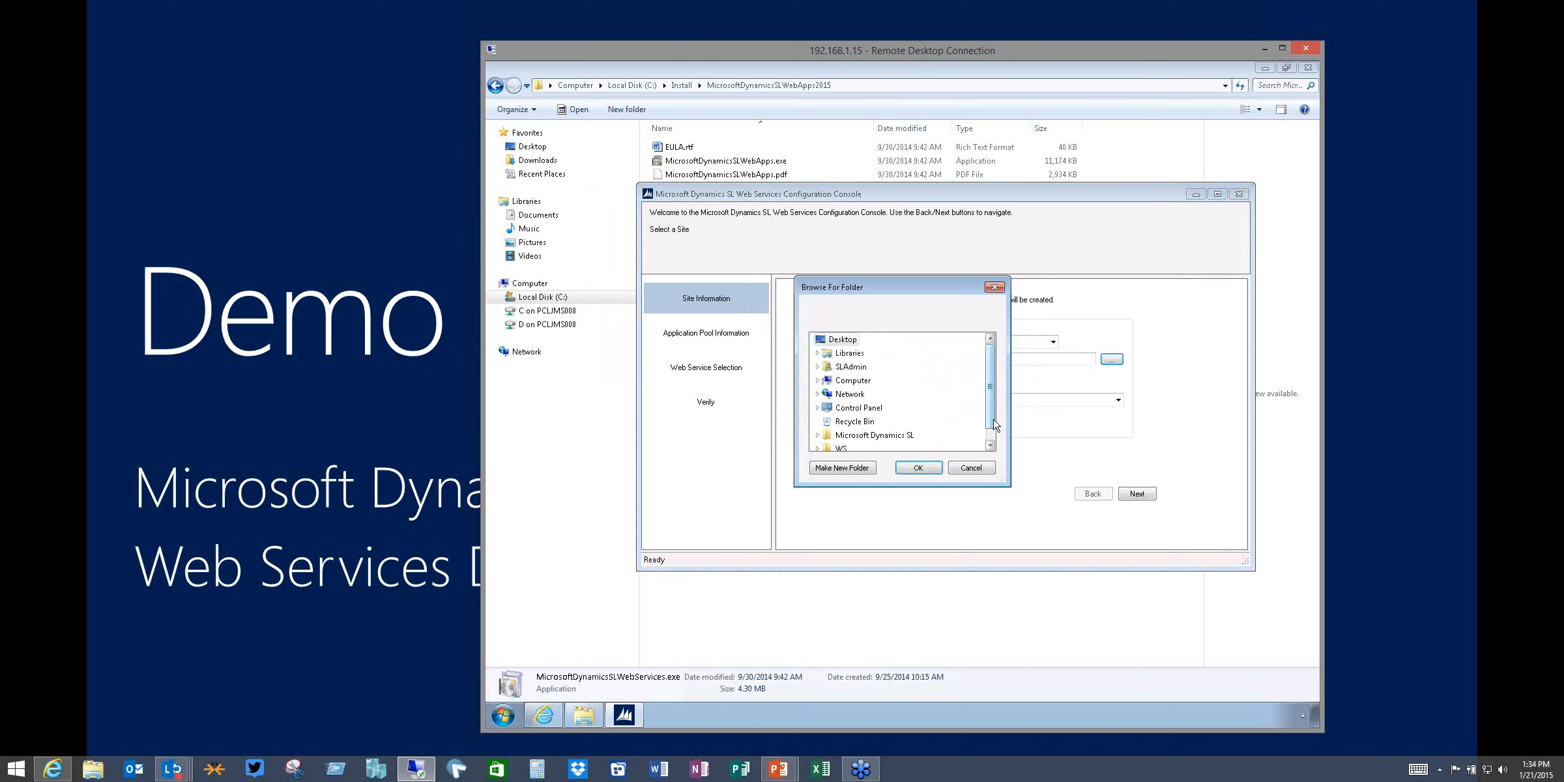
scroll(991, 421, "down", 1)
left_click(846, 367)
double_click(845, 367)
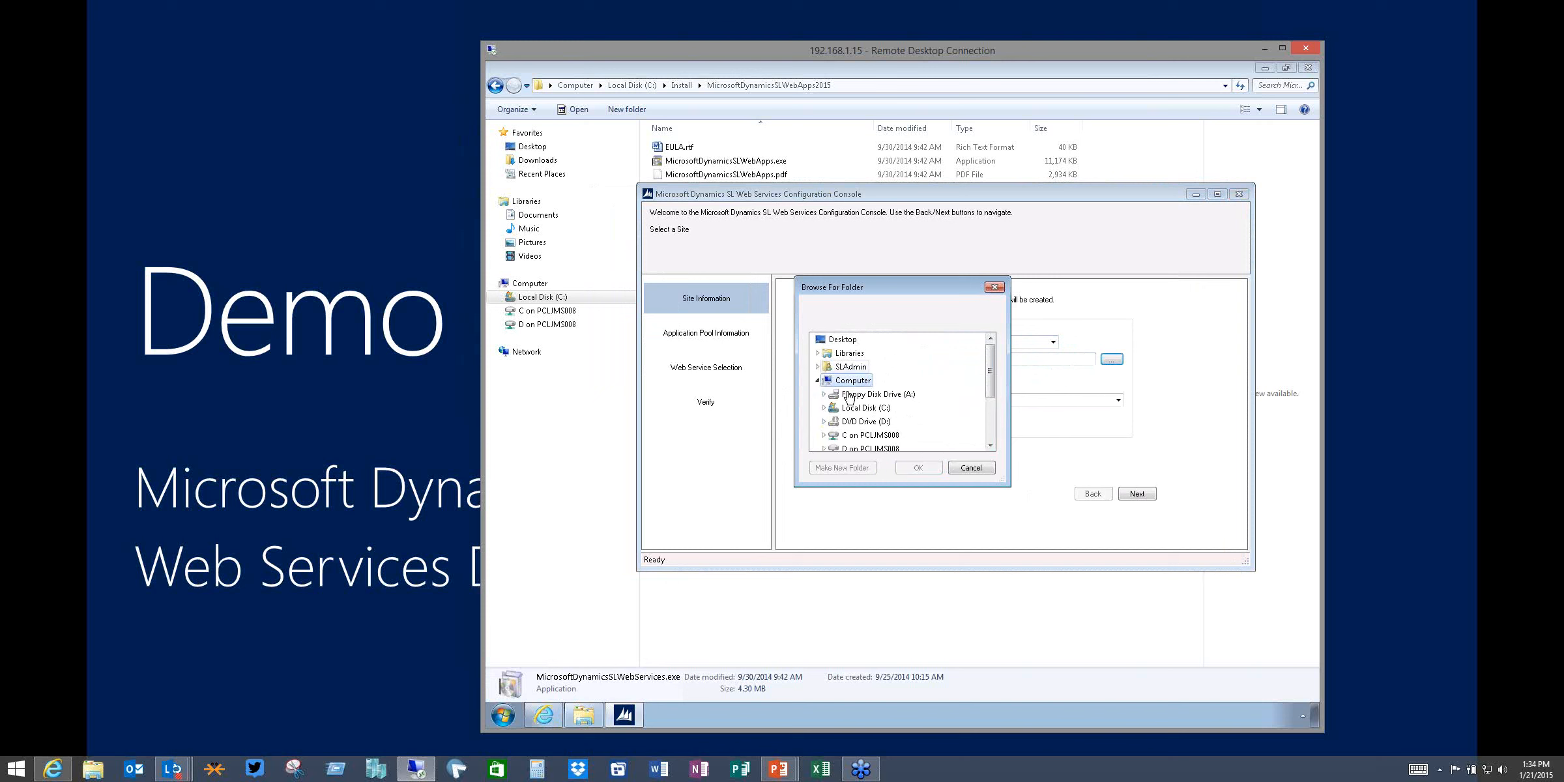
double_click(861, 408)
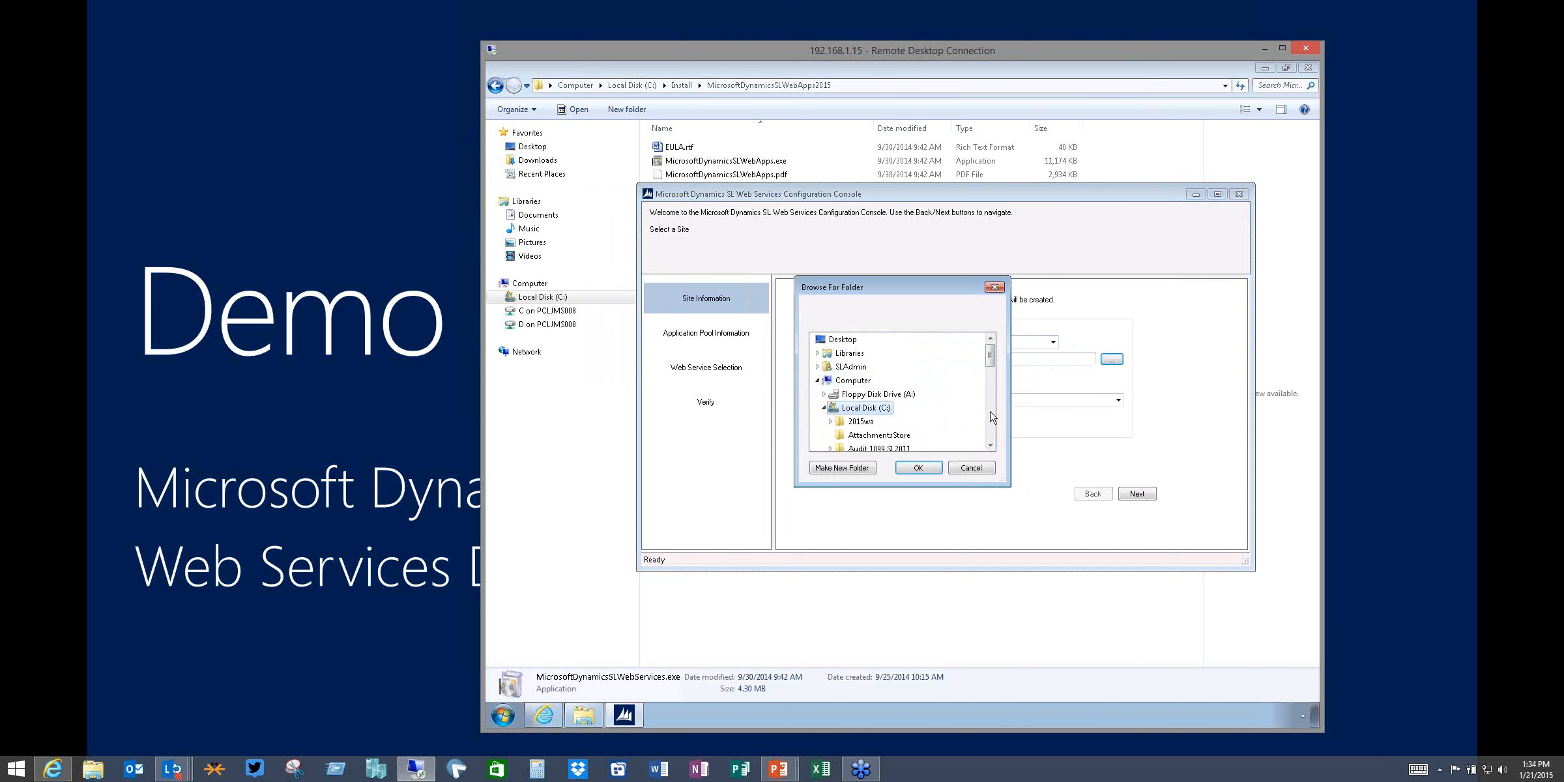
left_click(990, 434)
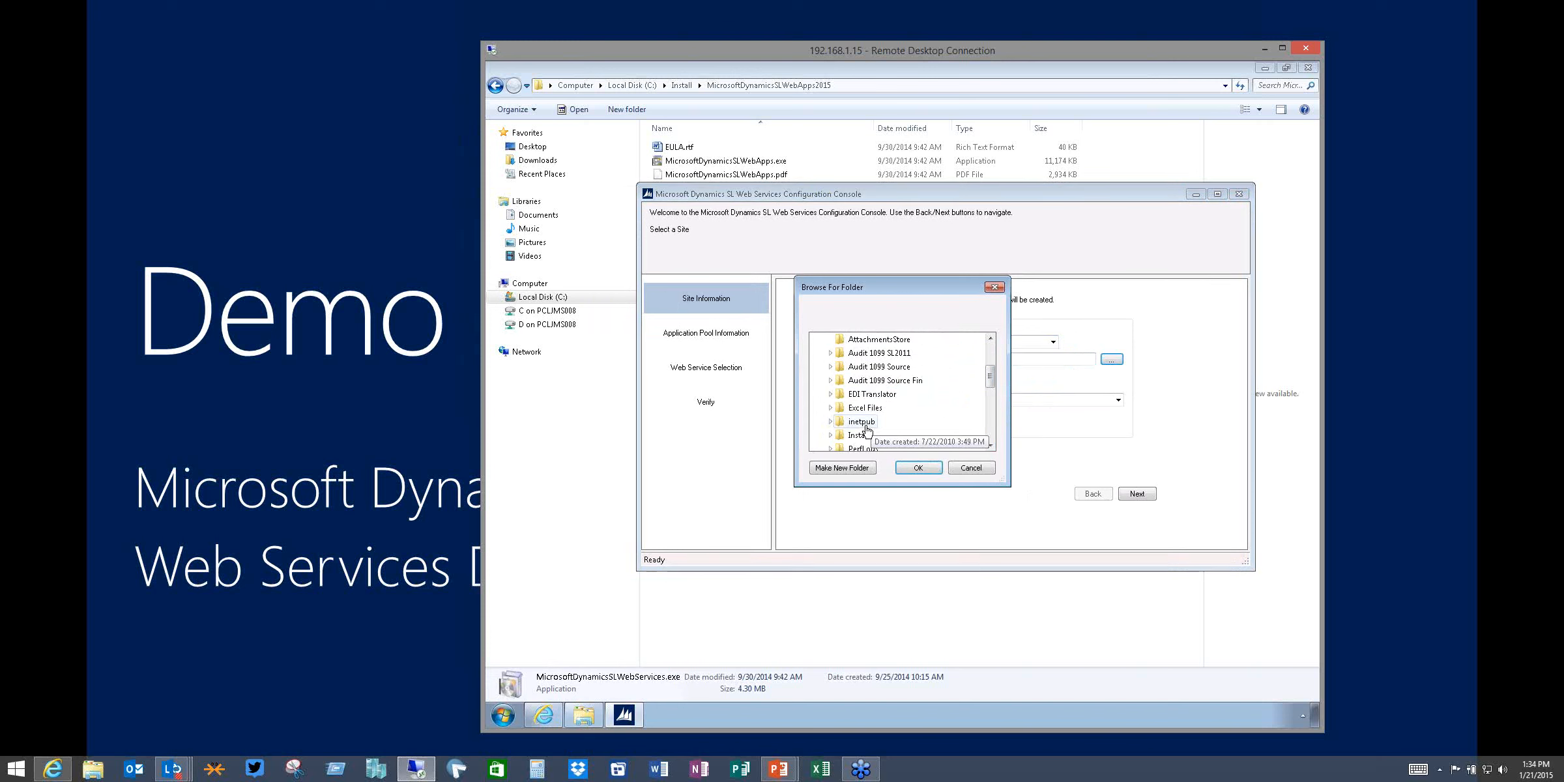
left_click(865, 423)
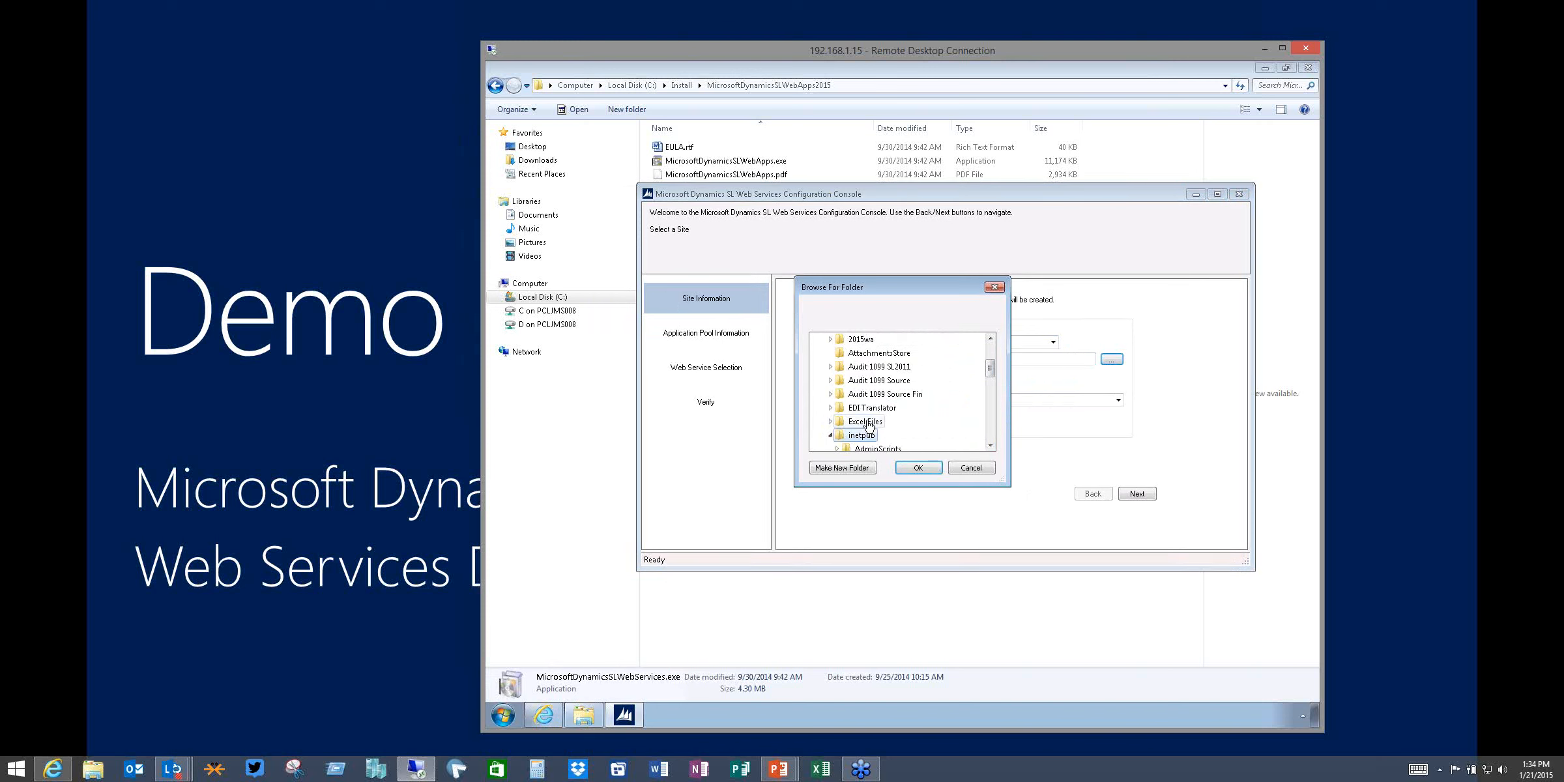
left_click(990, 446)
left_click(990, 445)
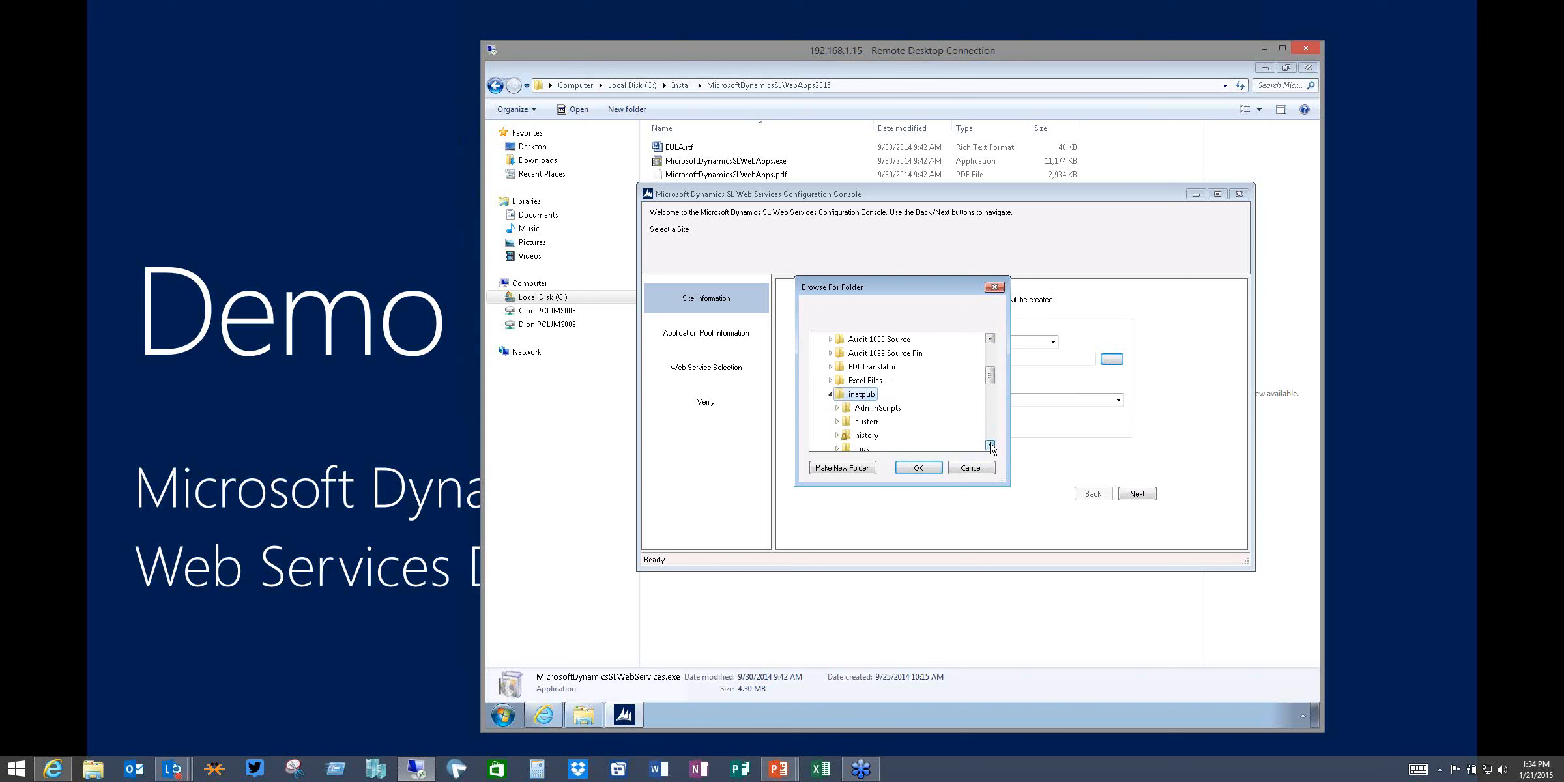
left_click(990, 445)
left_click(990, 445)
left_click(990, 445)
left_click(990, 446)
left_click(990, 445)
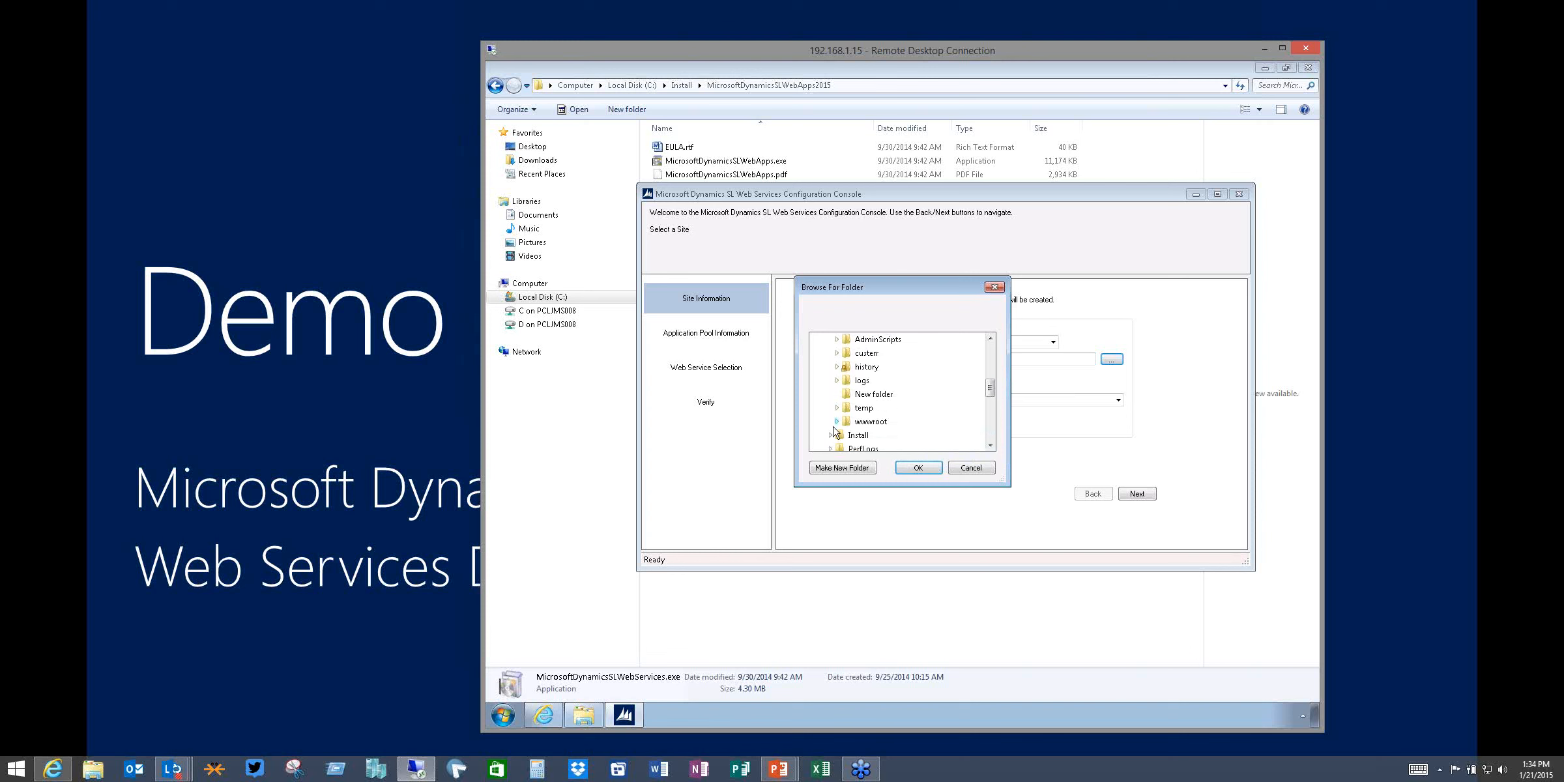
left_click(867, 424)
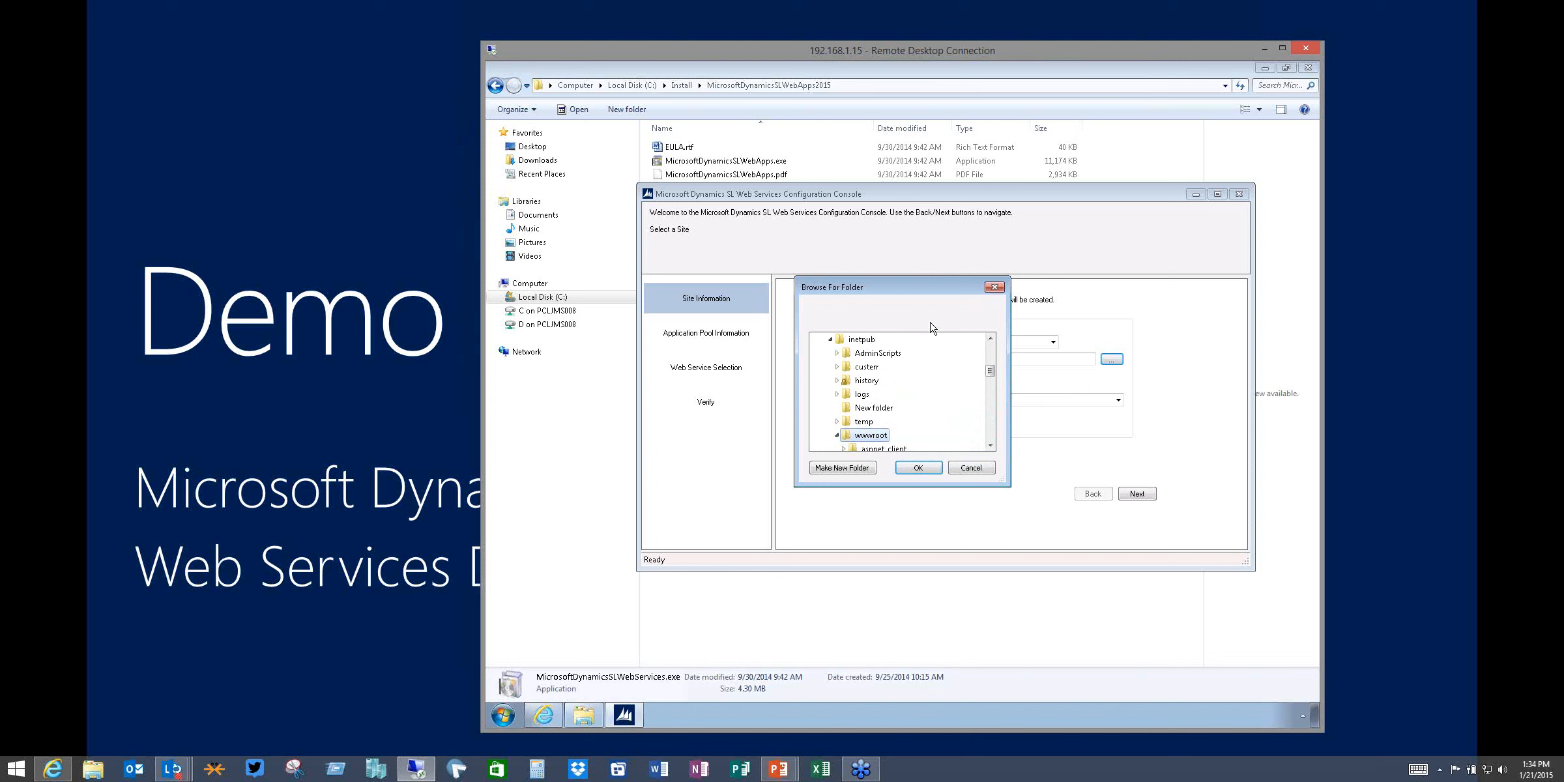
left_click_drag(916, 289, 1121, 335)
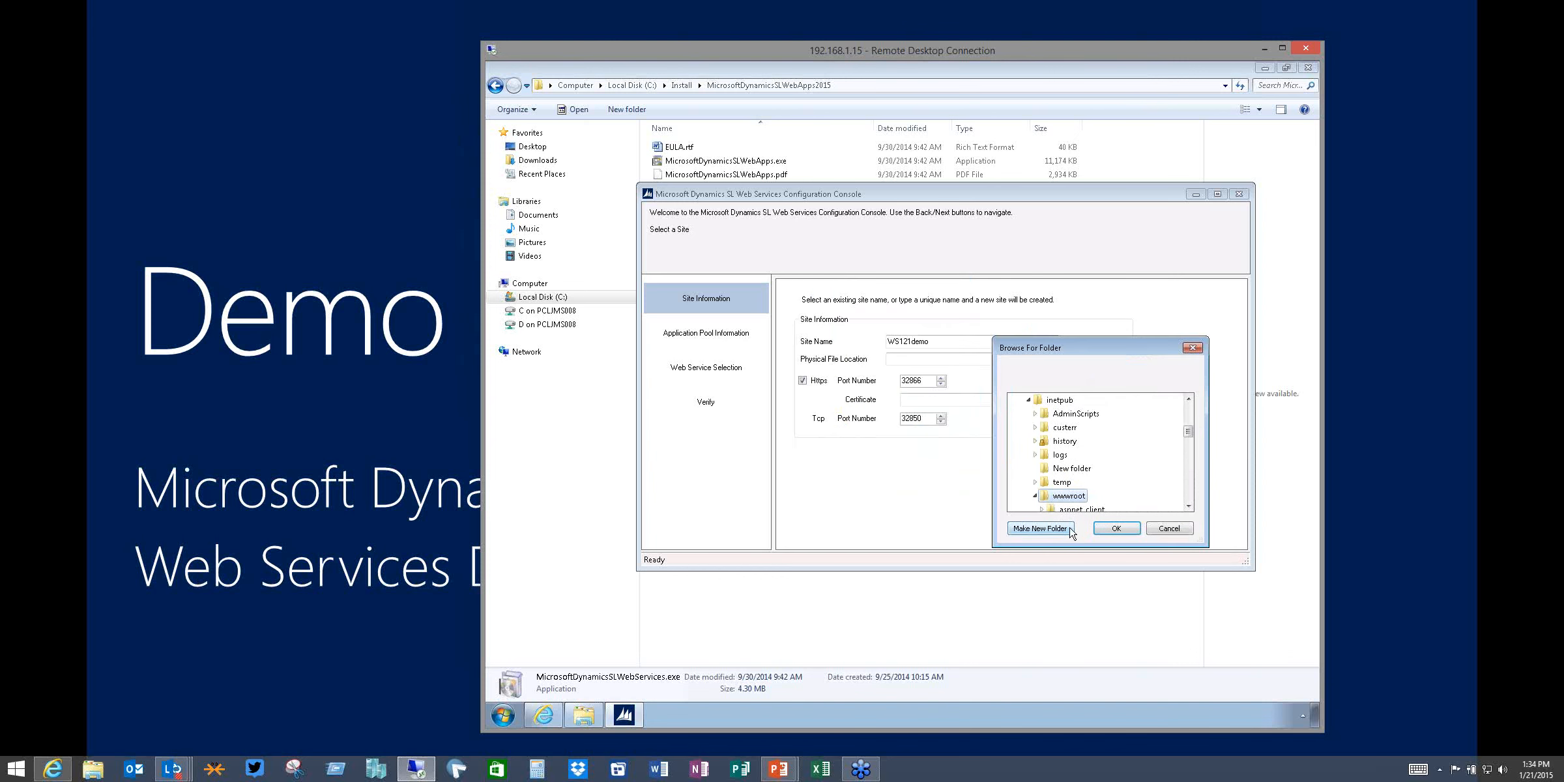
Create a new folder named WS121demo inside wwwroot and confirm it as the physical file location
left_click(1041, 528)
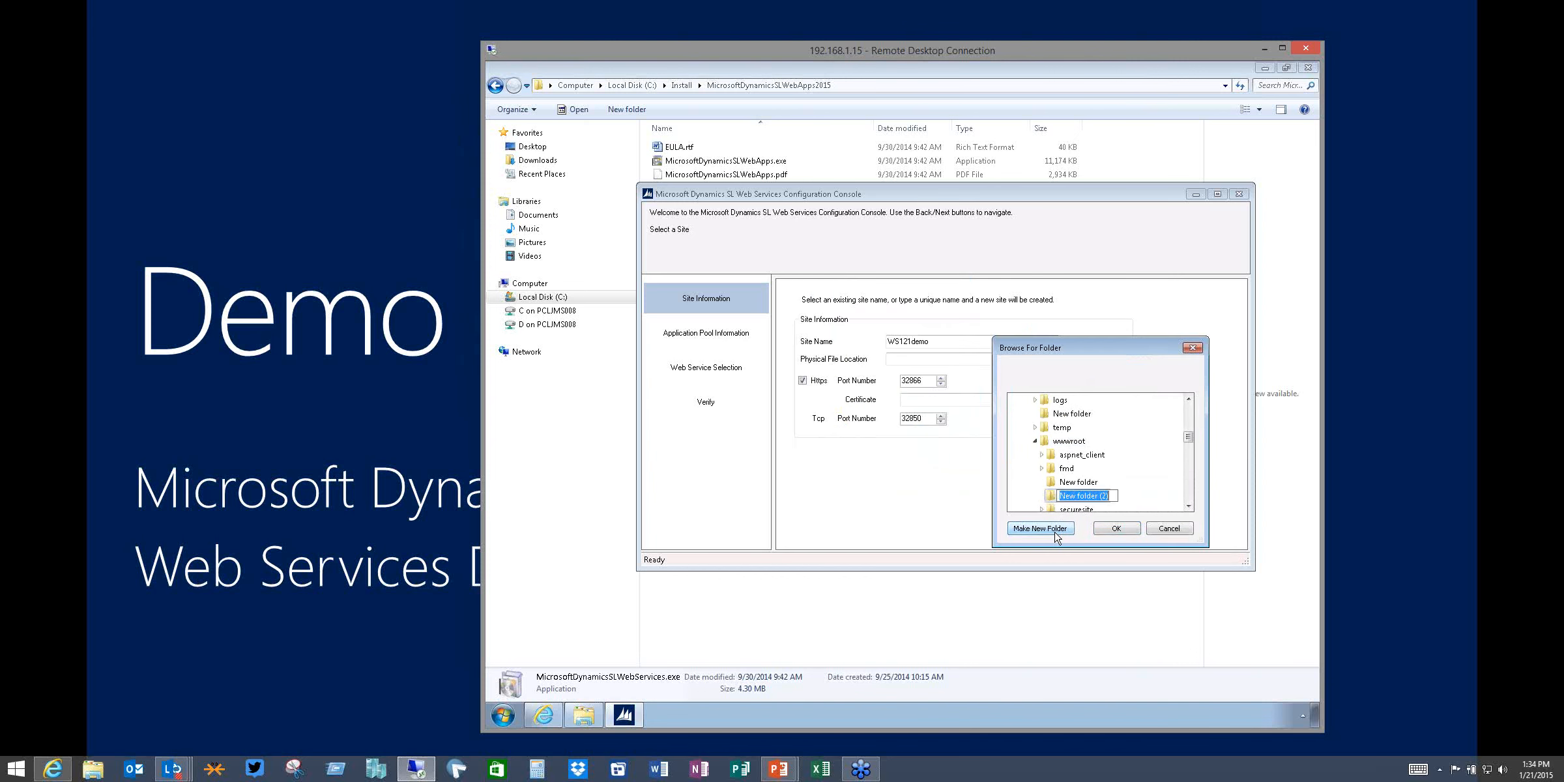
type("WS121demo")
left_click(1115, 530)
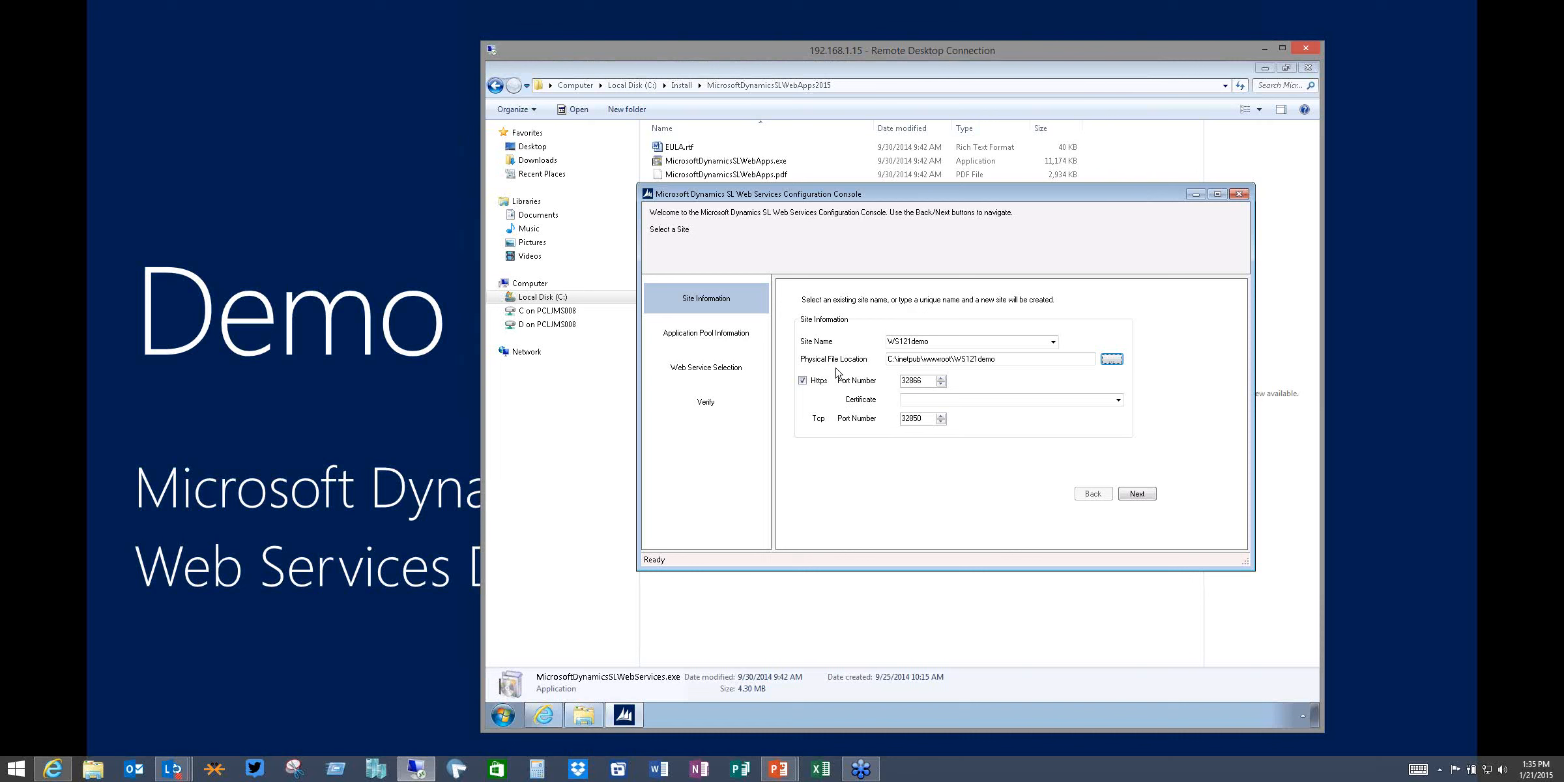
Select the WebServicesCert certificate for HTTPS and continue to the application pool page
left_click(1145, 496)
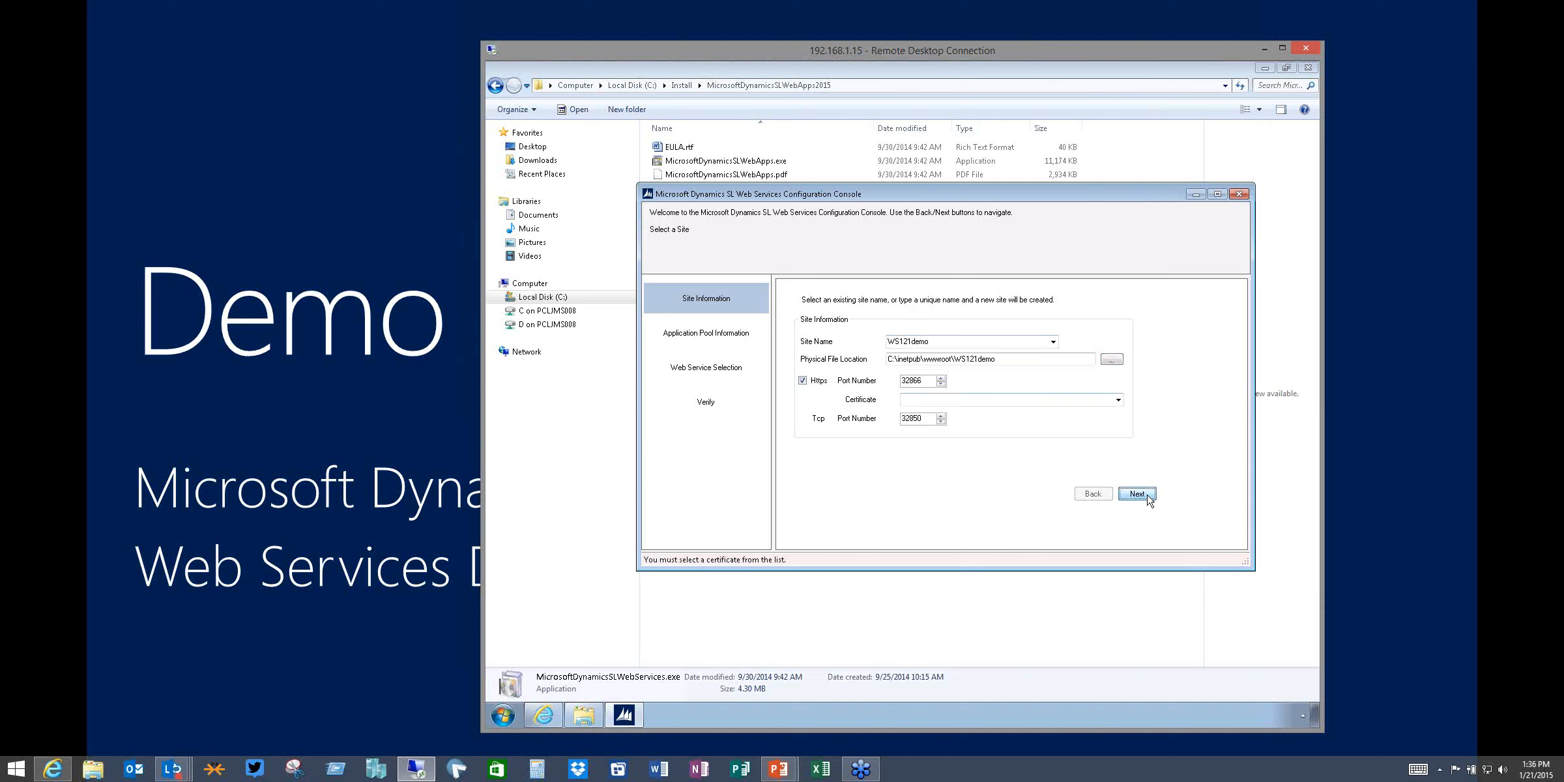
left_click(1119, 400)
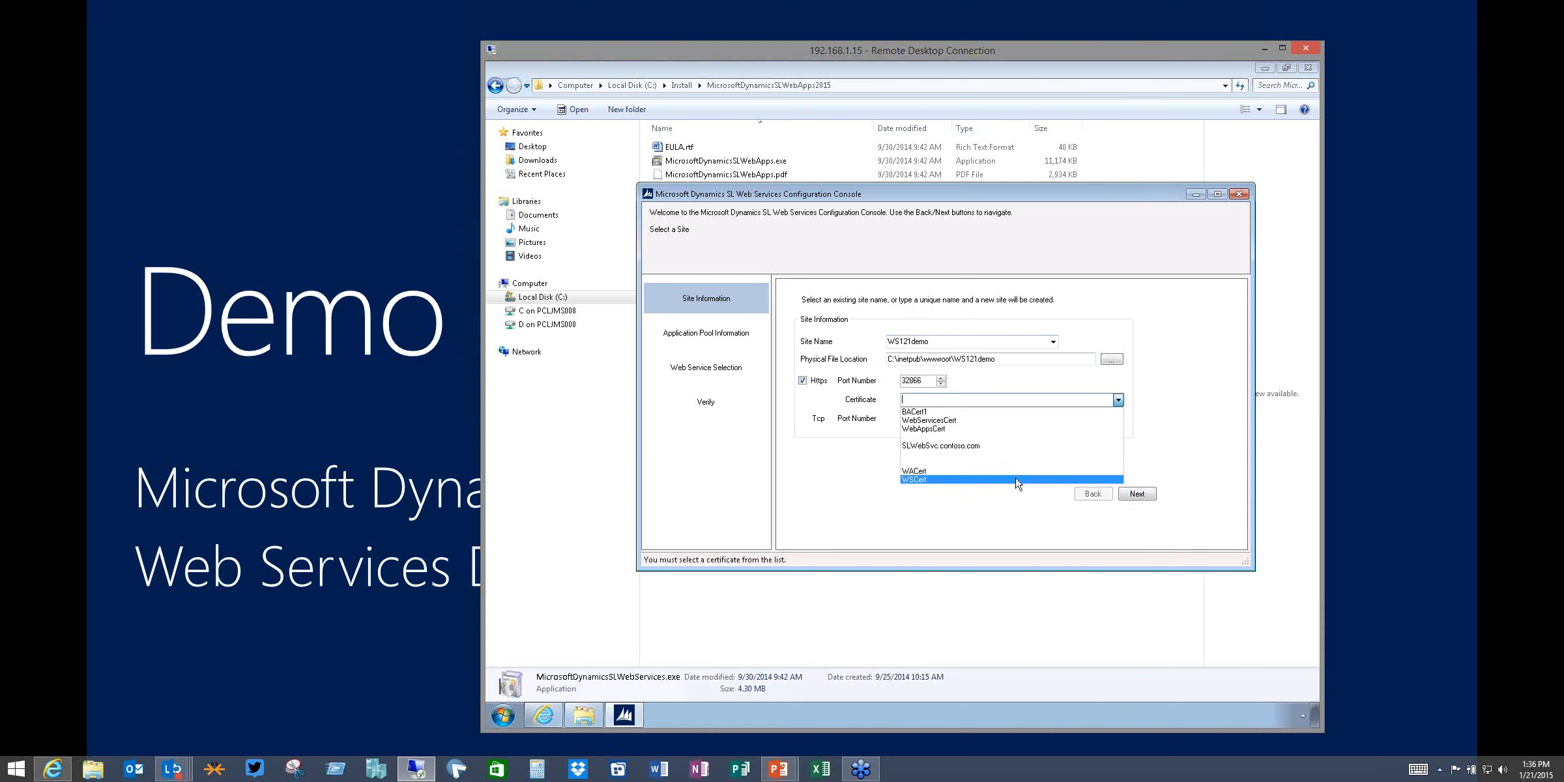
left_click(987, 419)
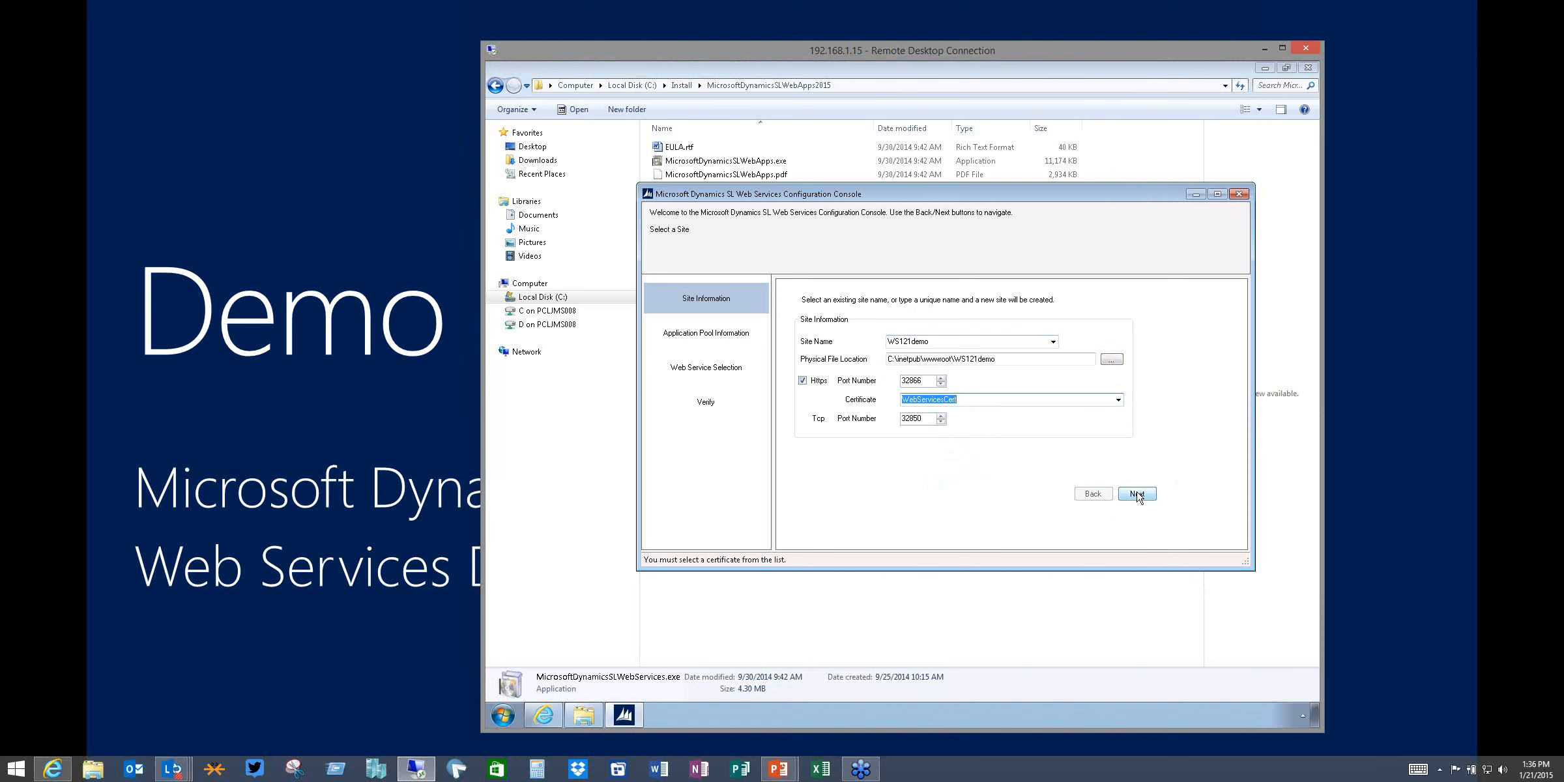
left_click(1138, 494)
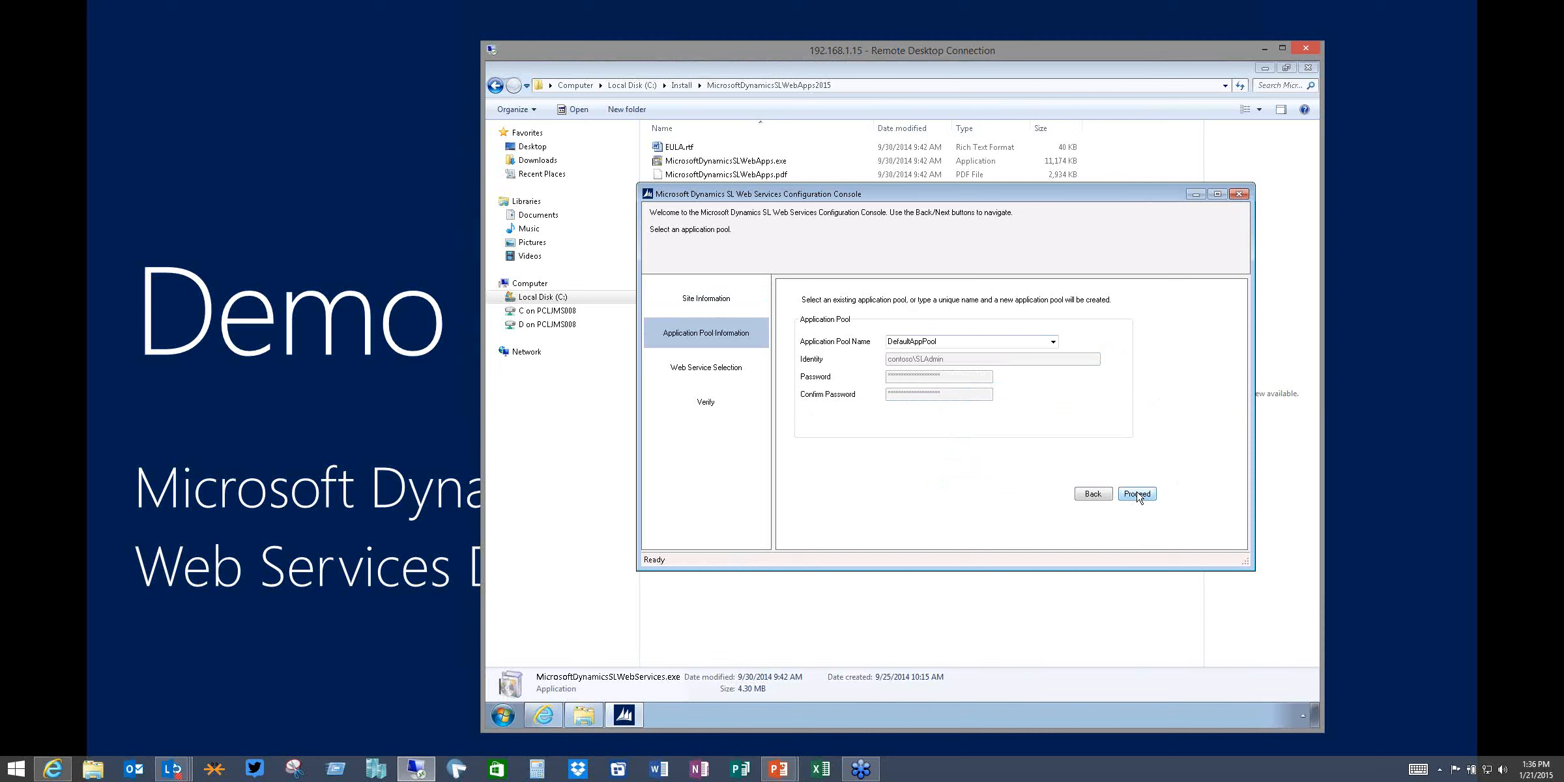
Name the new application pool WSAPP121
left_click(1053, 343)
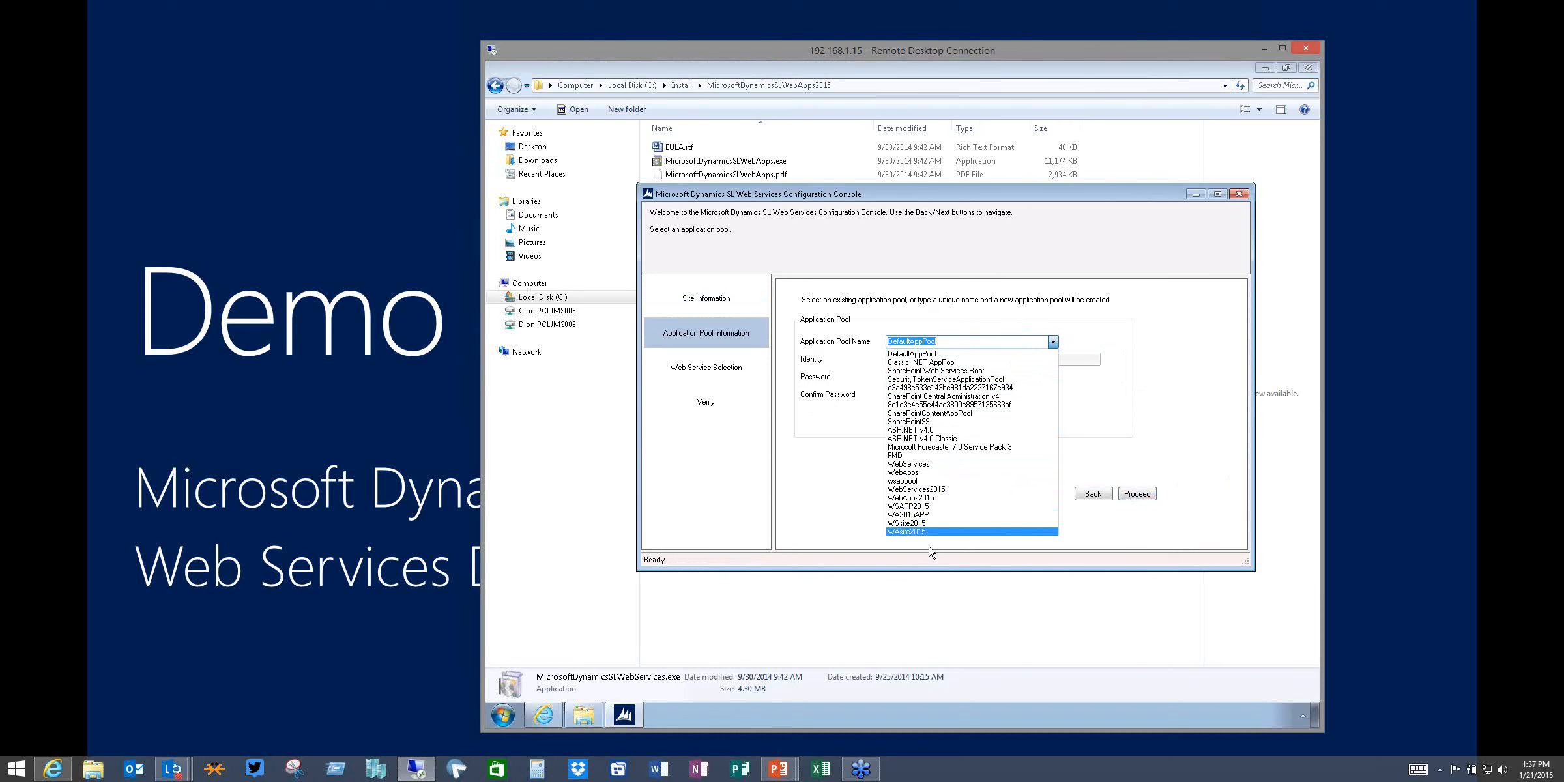
left_click(1123, 333)
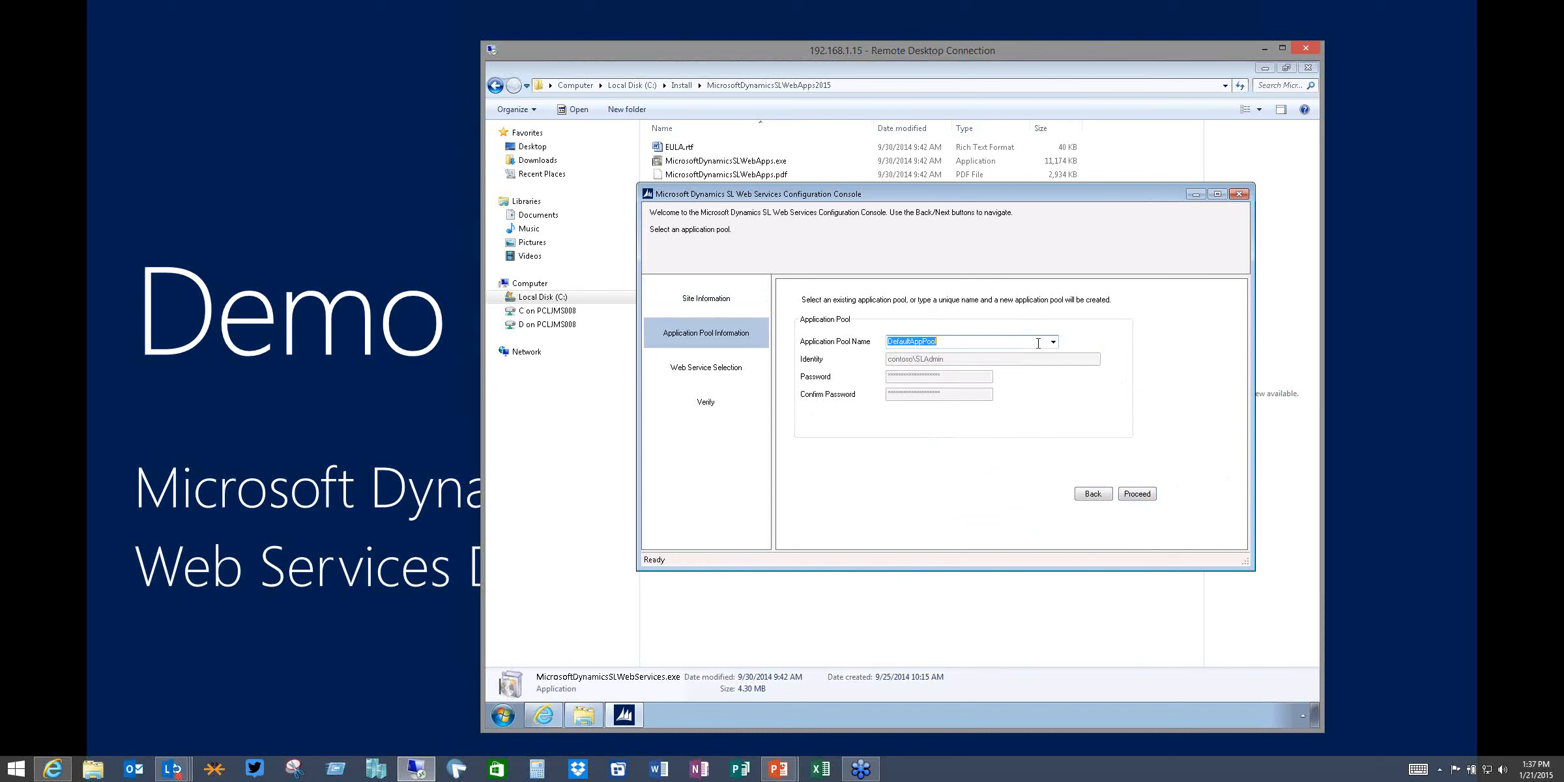
type("WSAPP121")
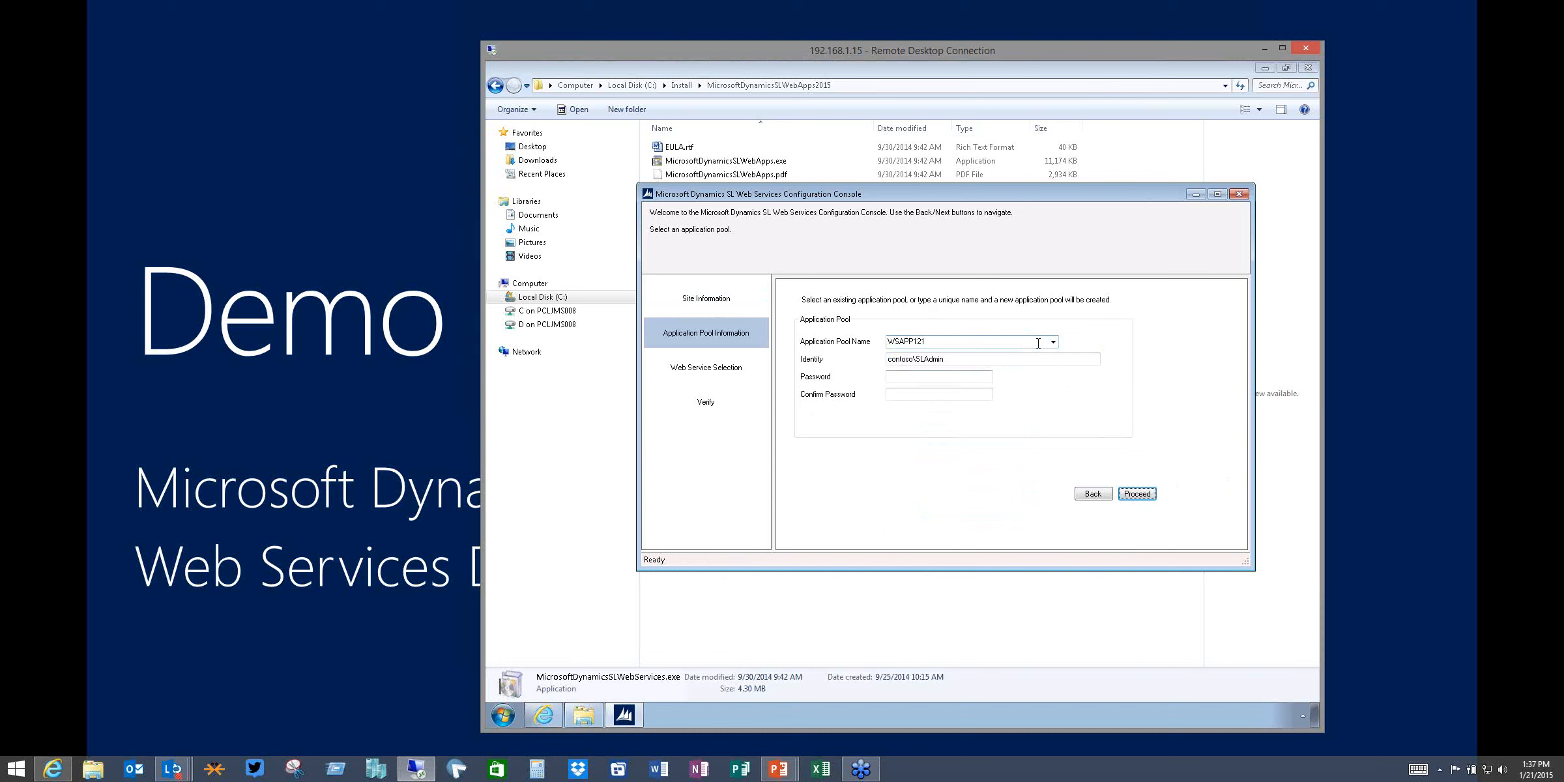
Enter the application pool identity password and try to proceed
left_click(975, 380)
type("**********")
key("Tab")
left_click(1136, 495)
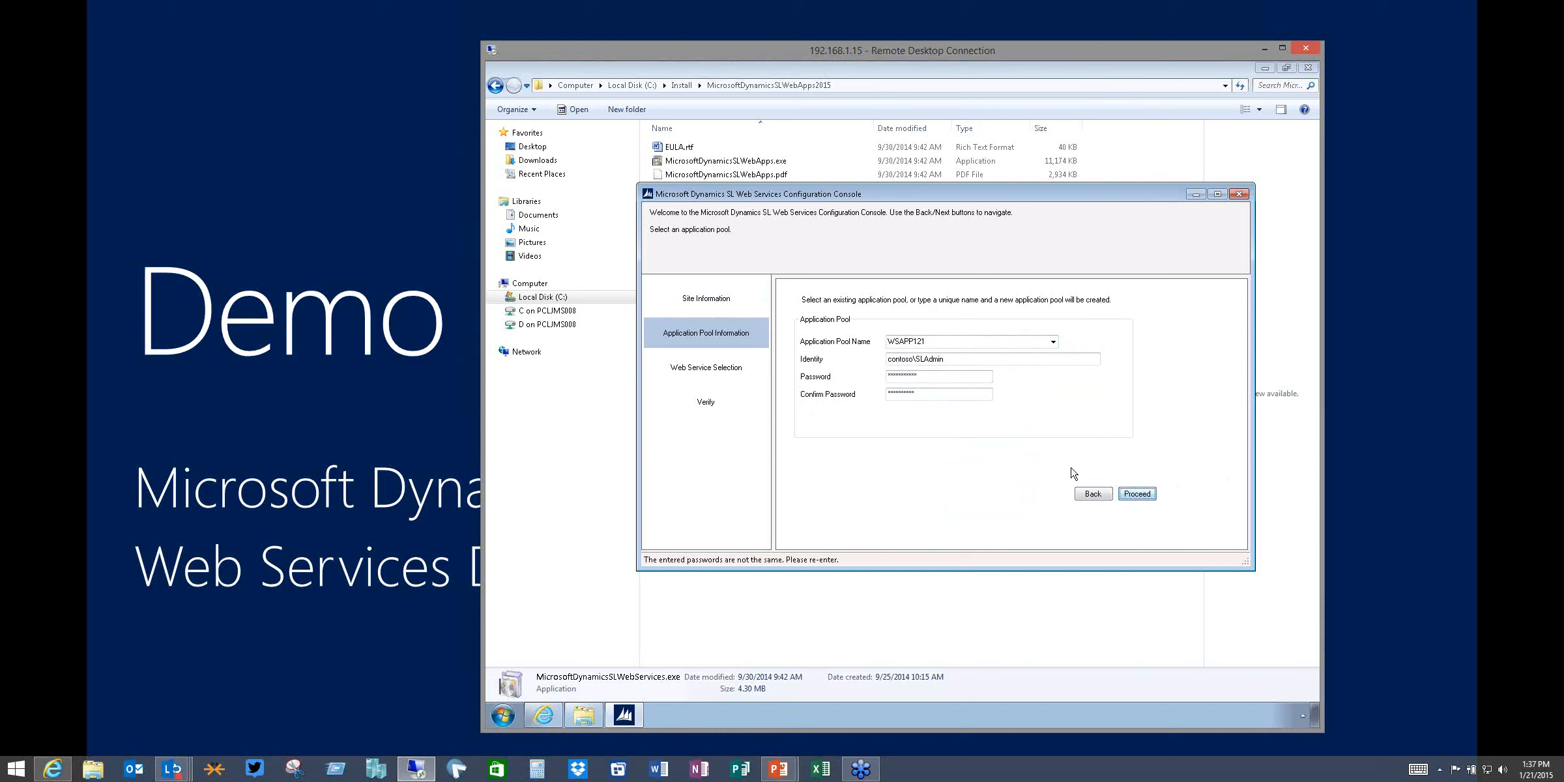
Re-enter the identity password and its confirmation, then proceed to the web service selection page
left_click(958, 380)
left_click_drag(958, 380, 806, 373)
type("**********")
key("Tab")
key("shift+Home")
type("**")
left_click(1135, 497)
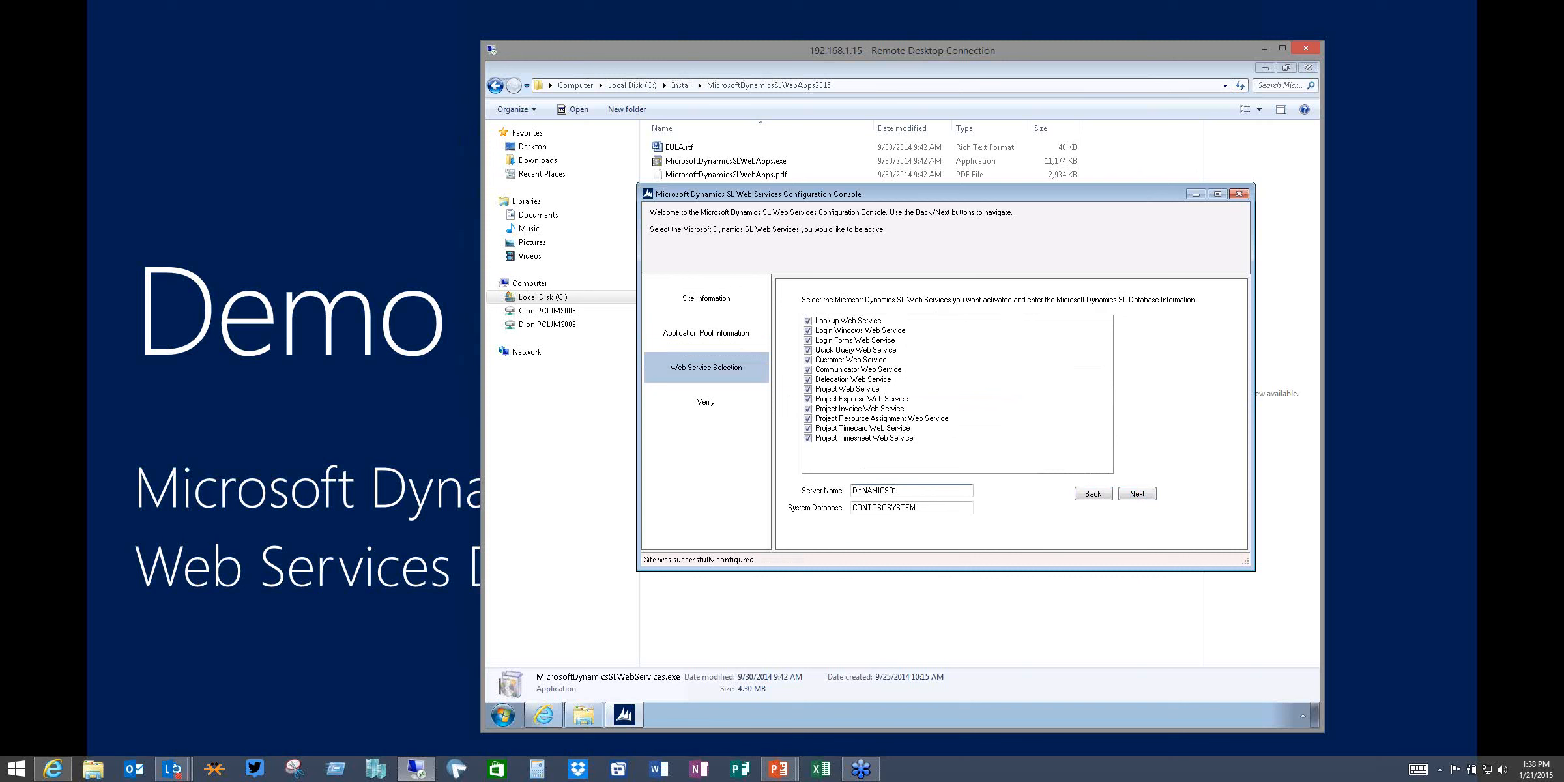
Review the server name and system database entries and continue to the Verify page
left_click_drag(897, 490, 847, 493)
left_click_drag(915, 508, 848, 509)
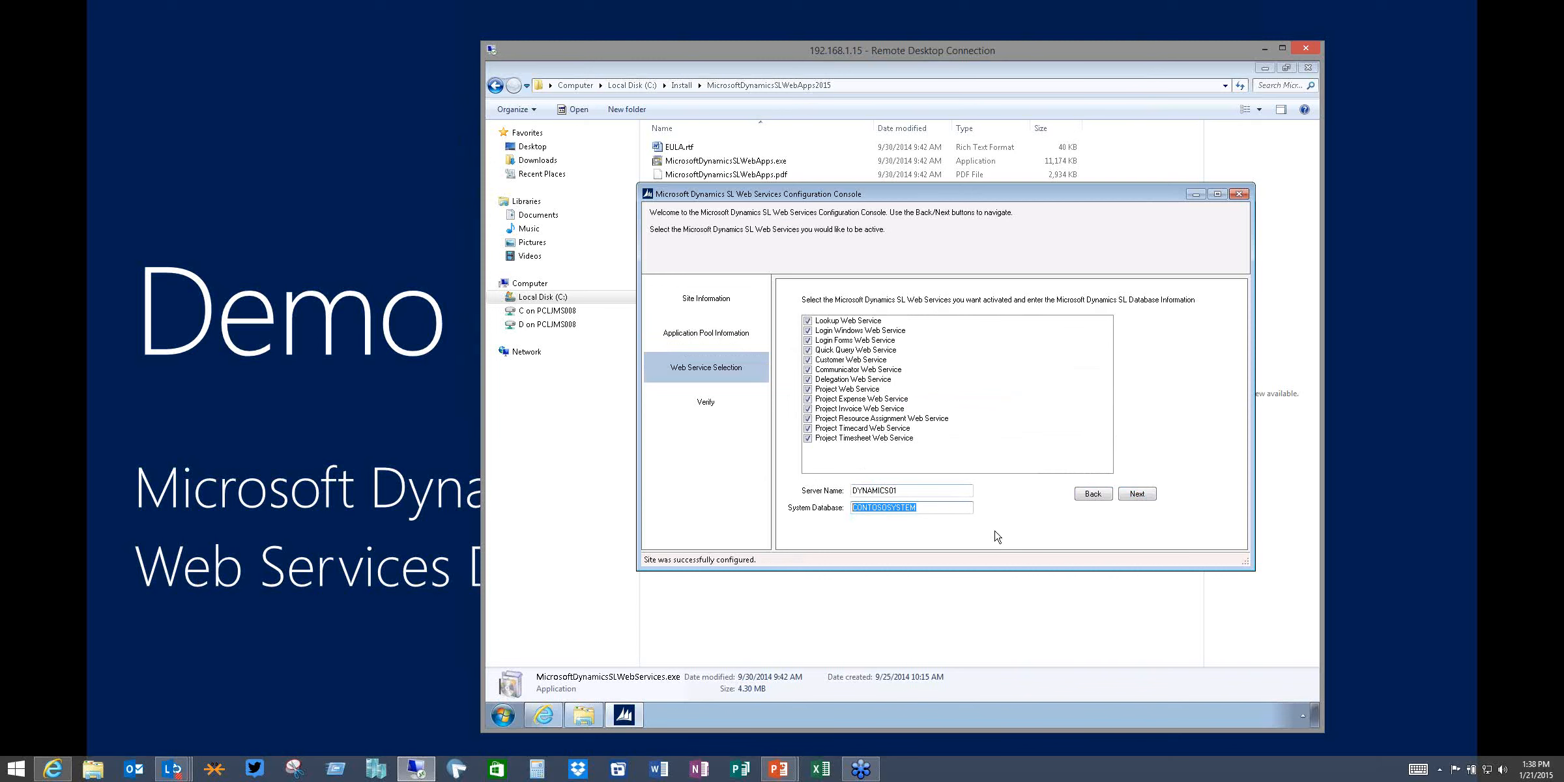
left_click(1145, 499)
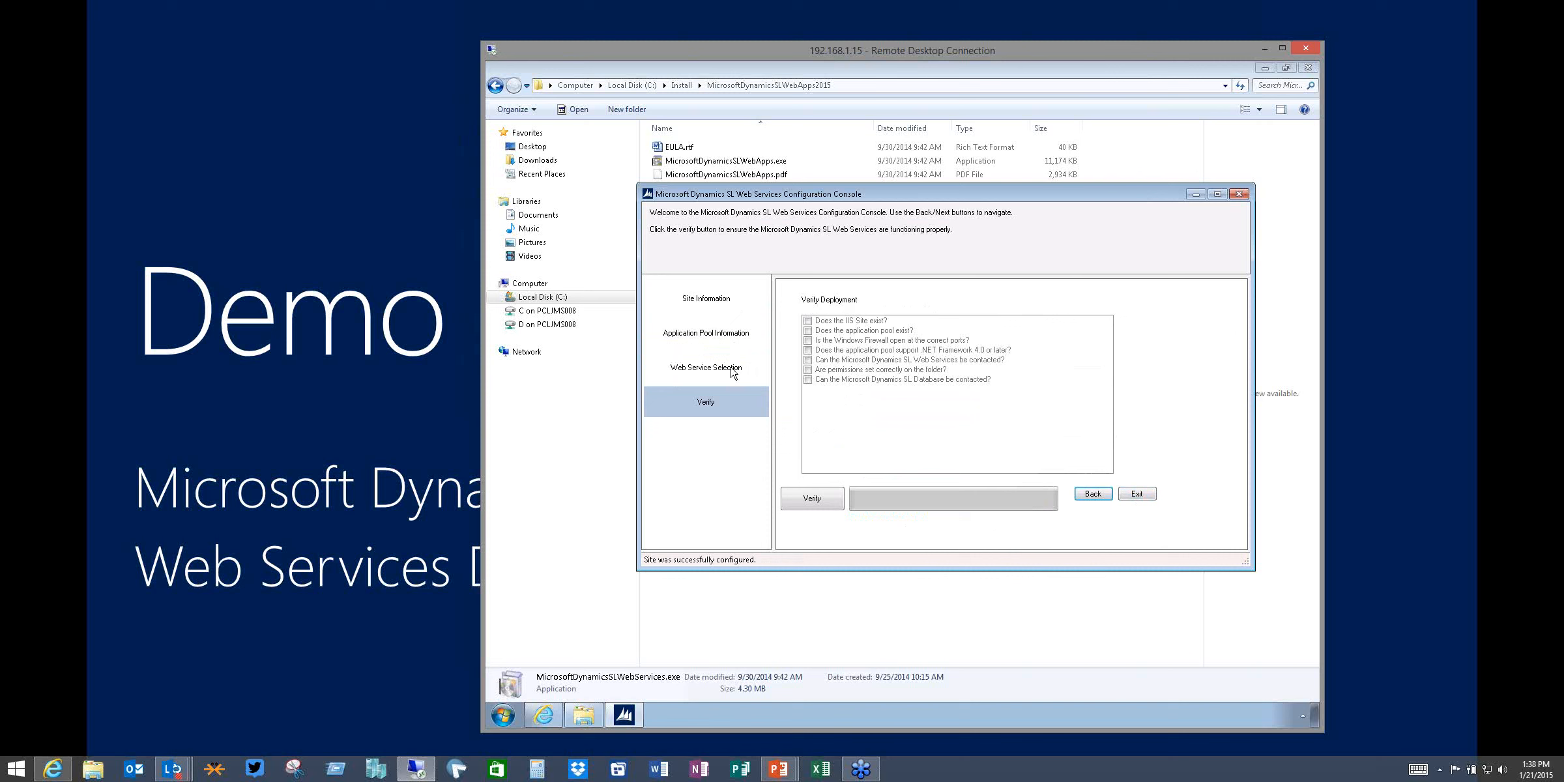
Run the deployment verification and open the generated LoginWindows service link in the browser
left_click(806, 500)
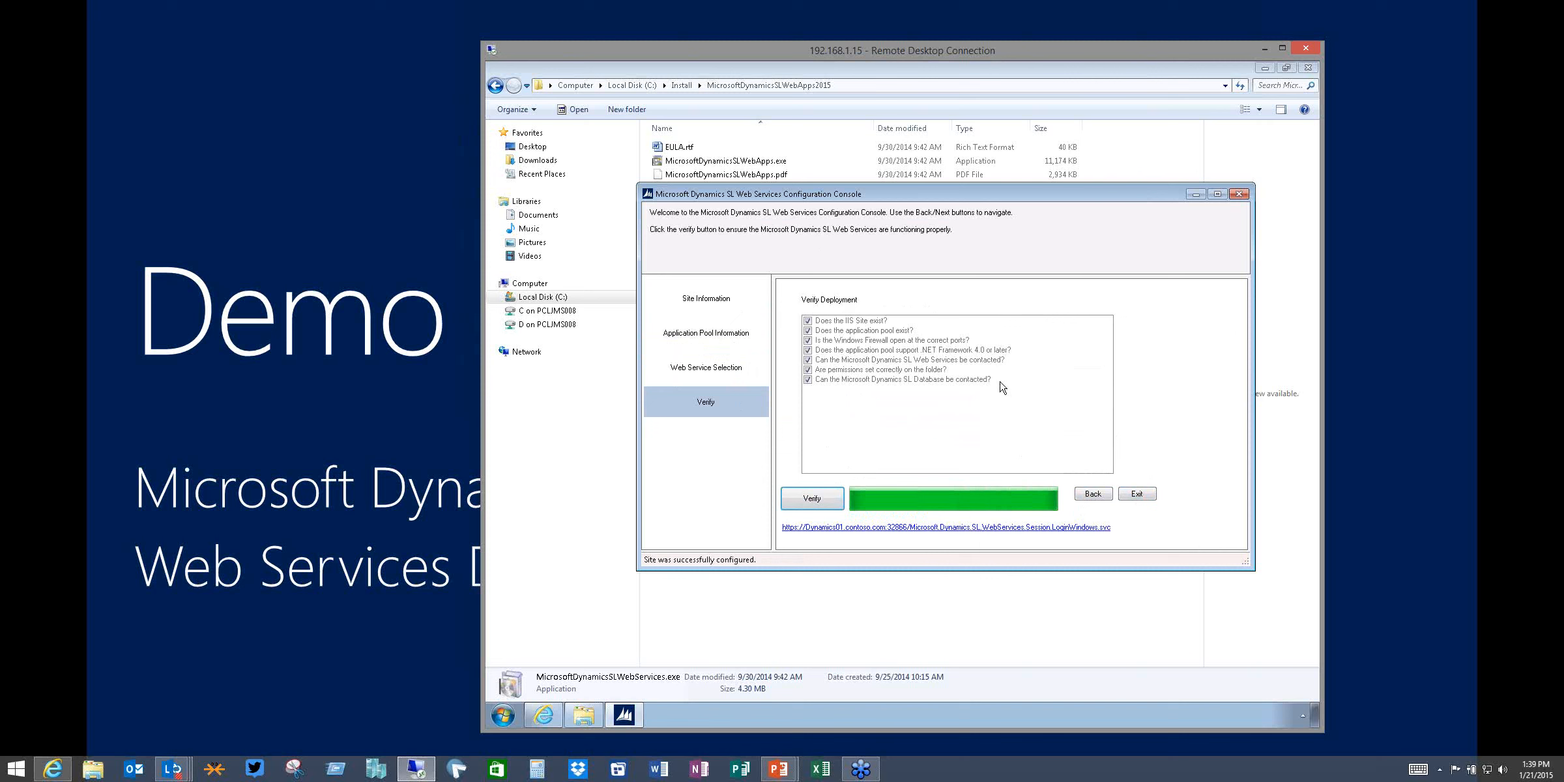
left_click(826, 529)
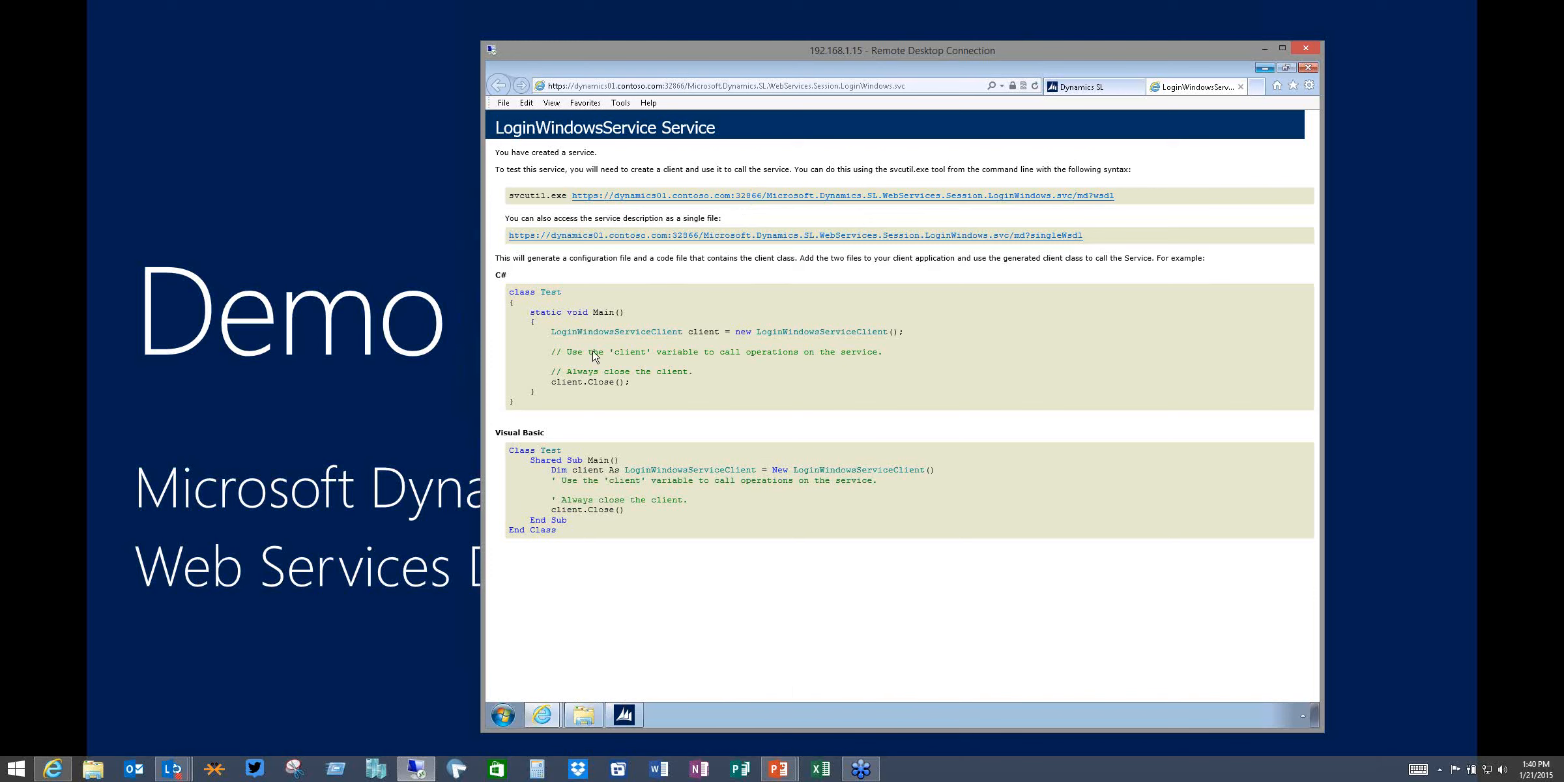
Return to Windows Explorer and open the WS121demo folder under C:\inetpub\wwwroot
mouse_move(626, 722)
left_click(619, 717)
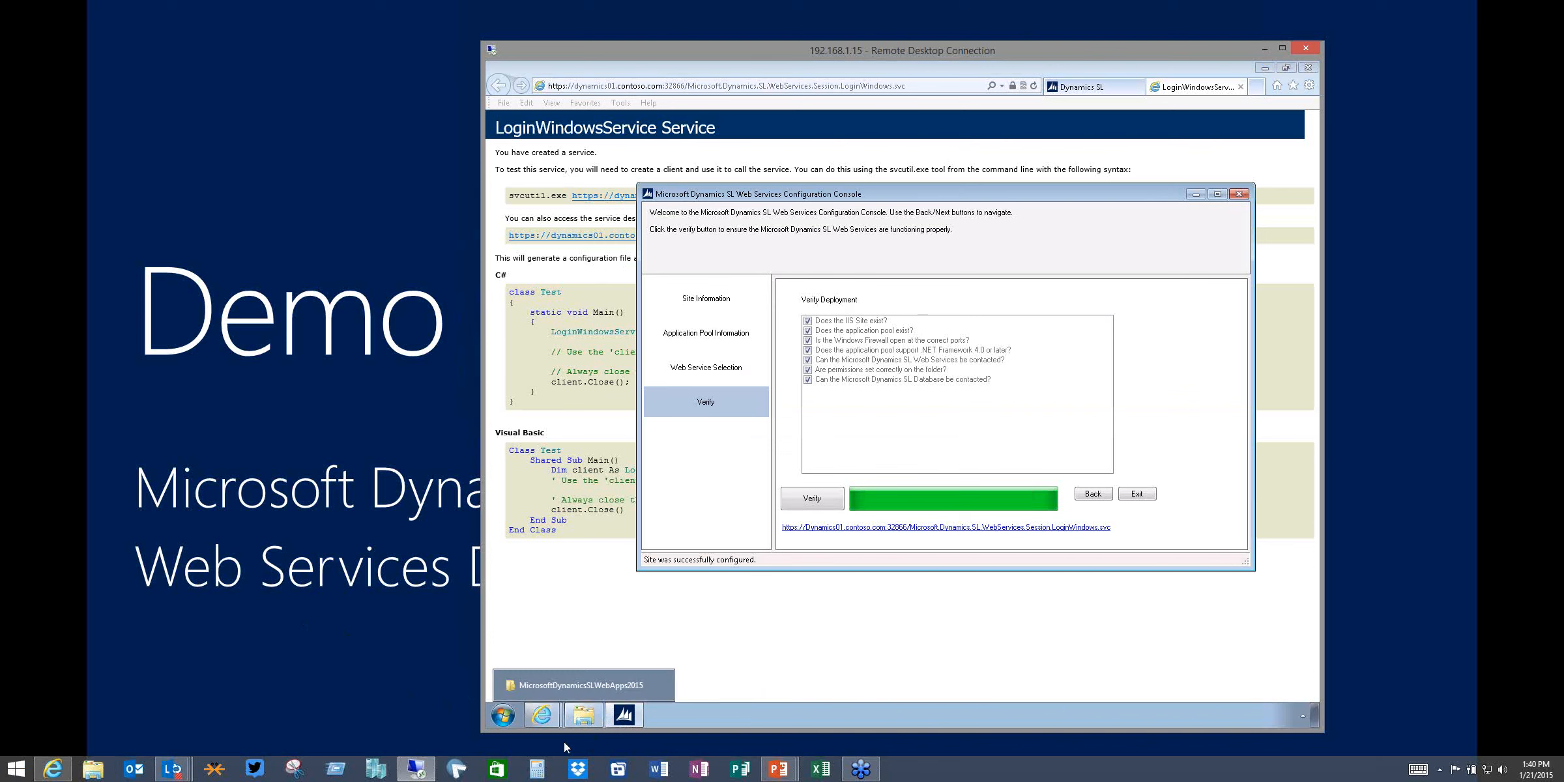
right_click(579, 712)
left_click(589, 659)
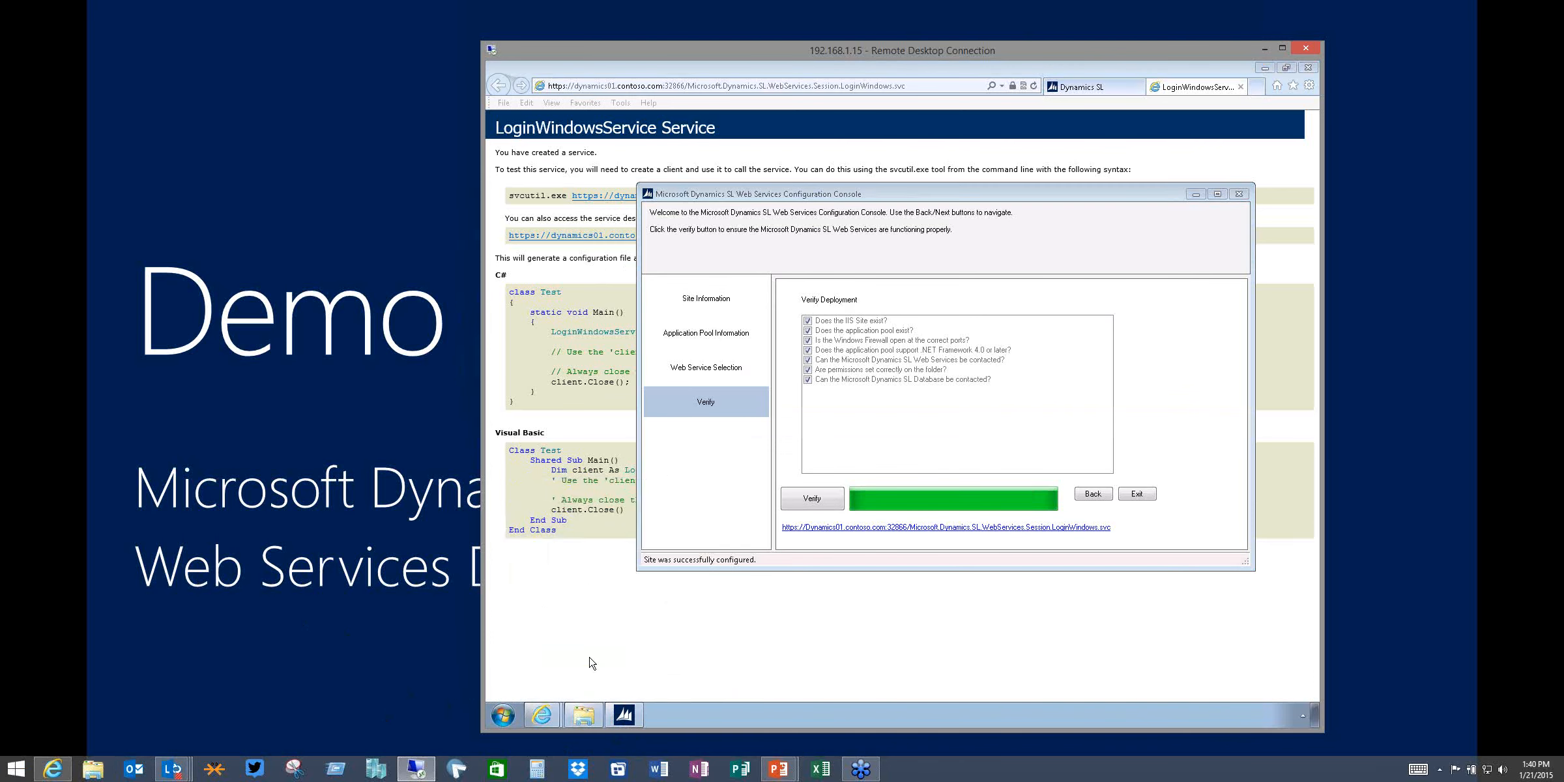
left_click(535, 298)
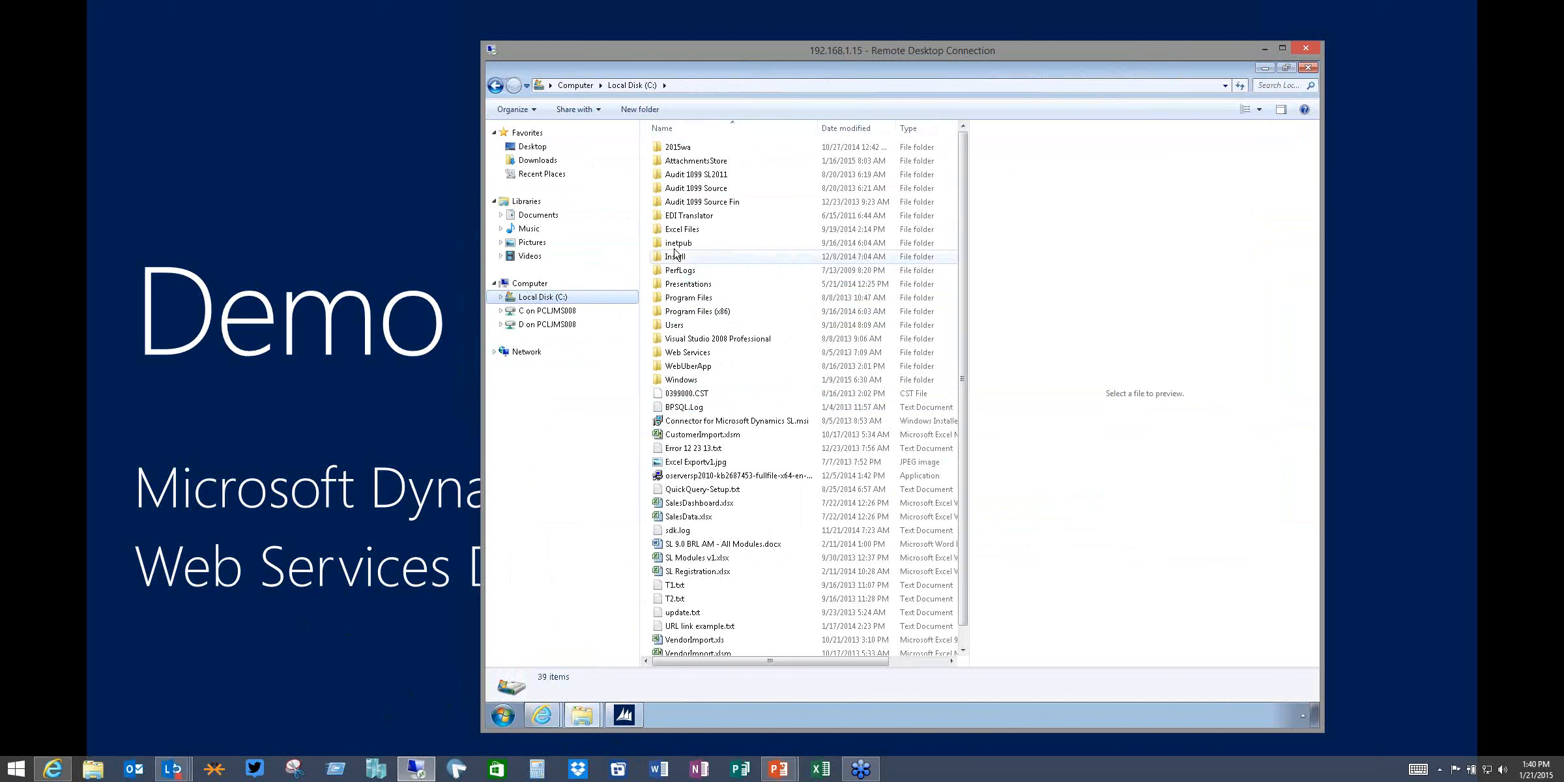
left_click(676, 245)
double_click(676, 245)
double_click(675, 231)
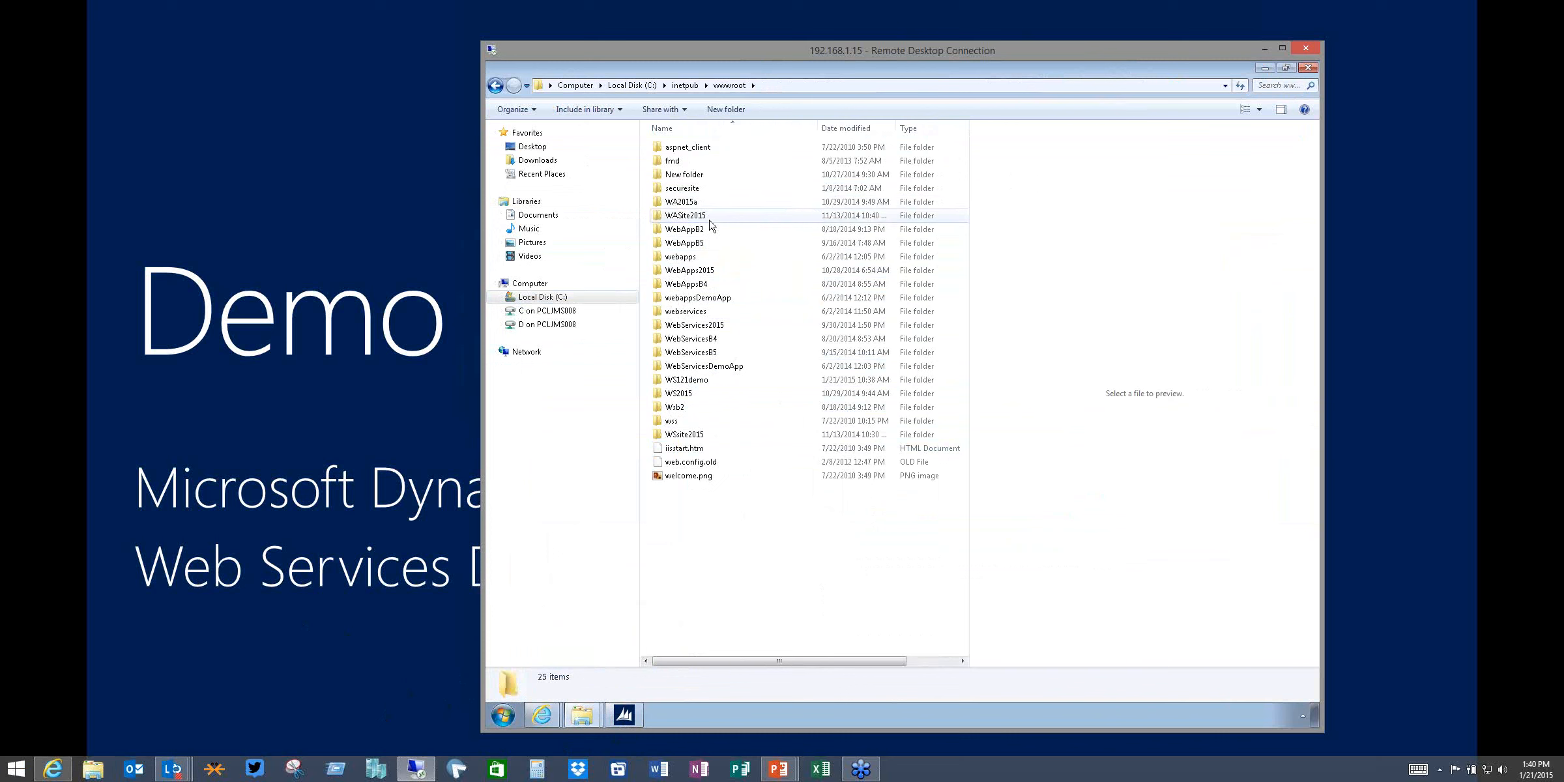
double_click(701, 381)
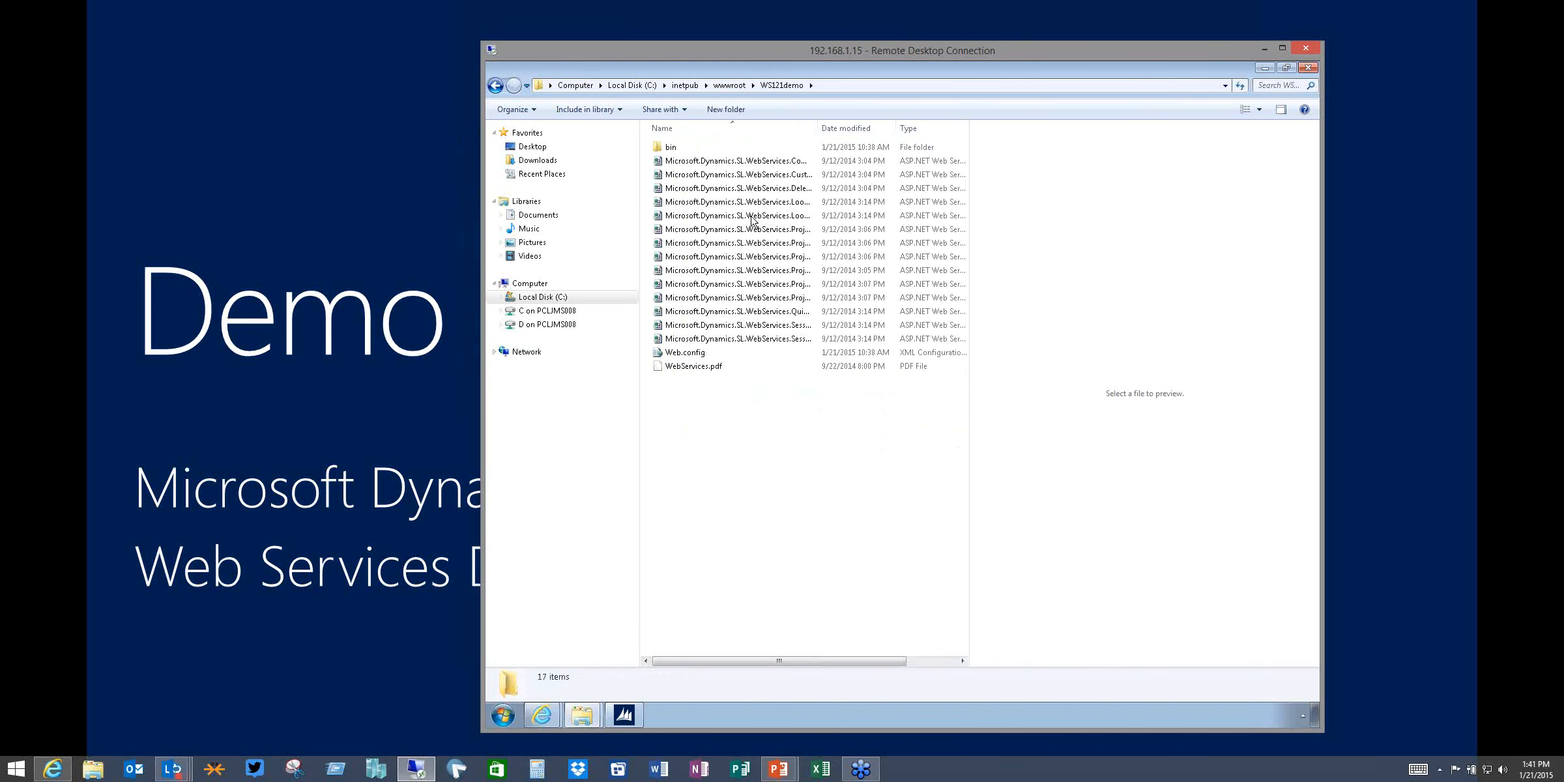
Rearrange and widen the file list columns so the full WS121demo file names are visible, sorted by name
mouse_move(816, 130)
left_mouse_down()
mouse_move(837, 131)
mouse_move(823, 131)
left_mouse_up()
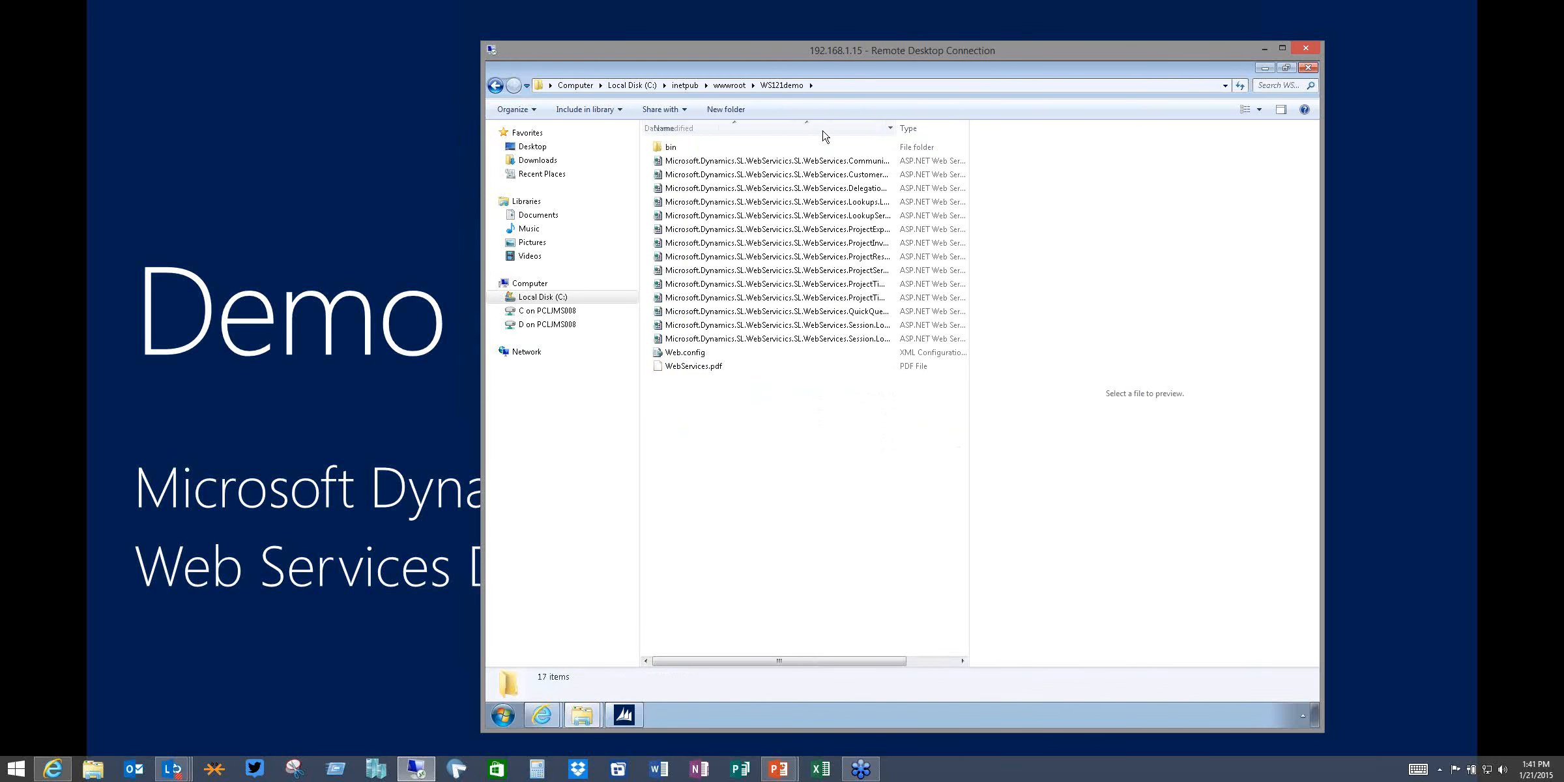
double_click(897, 124)
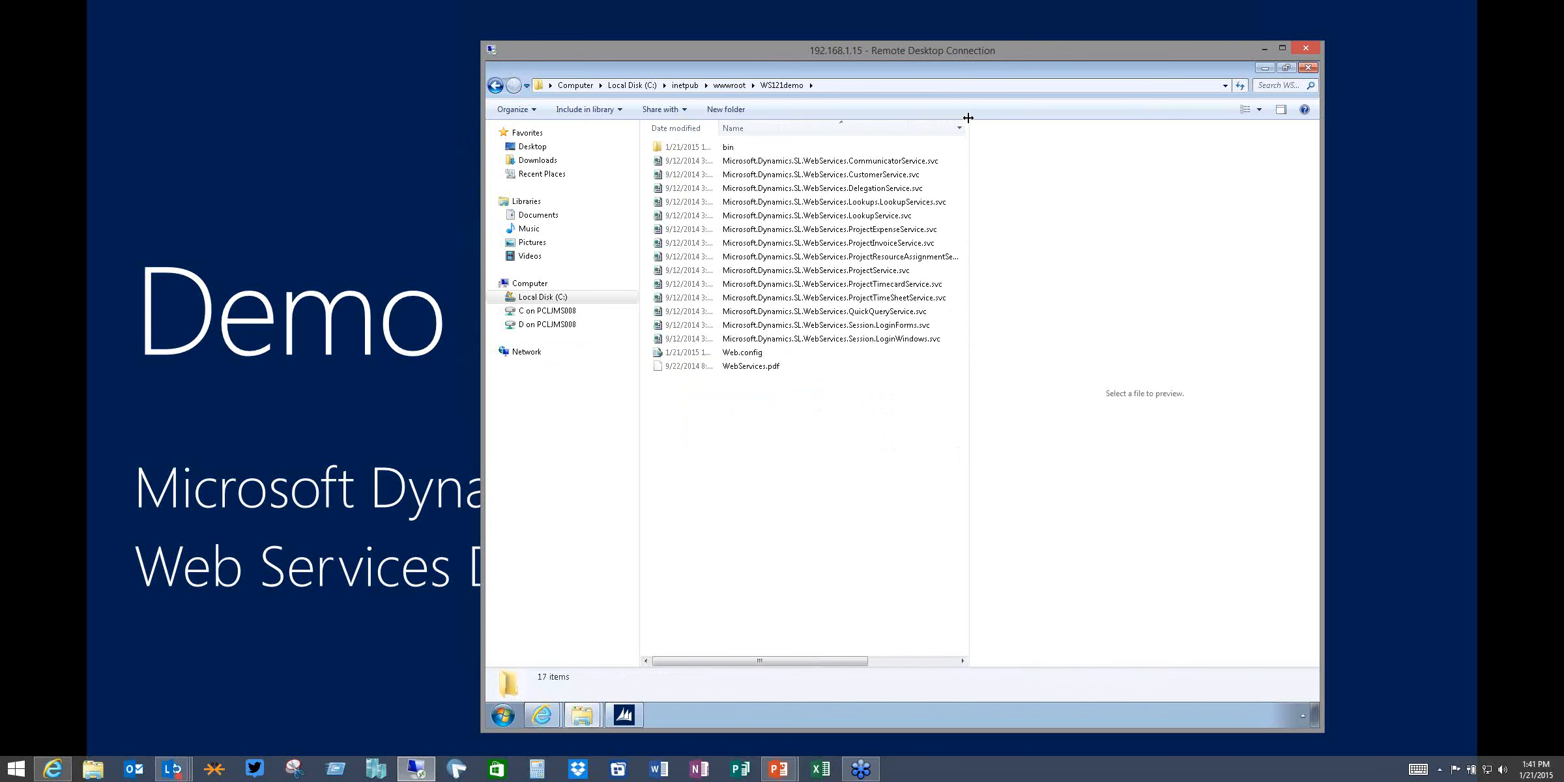
left_click_drag(814, 128, 678, 127)
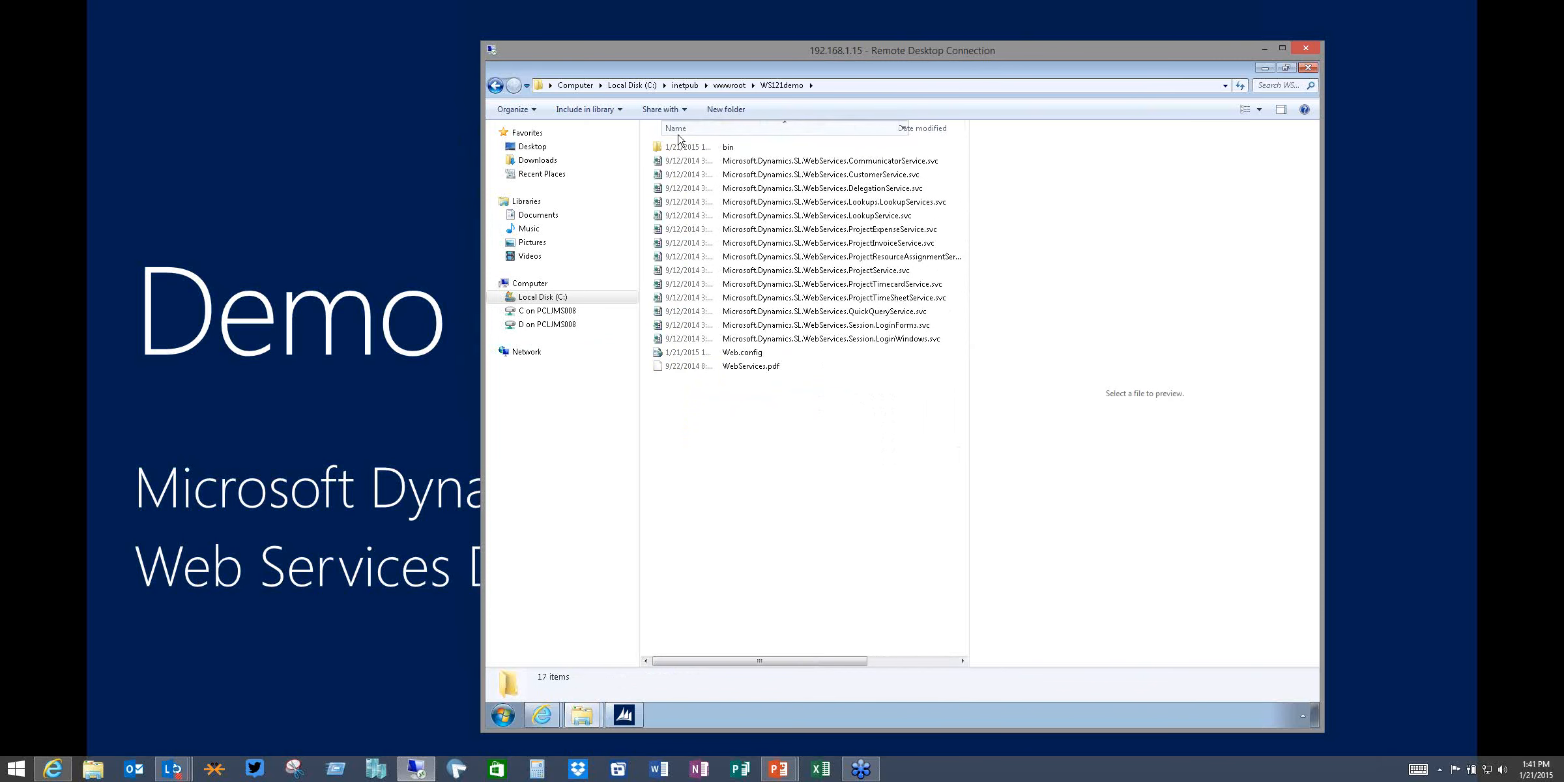
left_click_drag(969, 128, 1216, 128)
mouse_move(895, 128)
left_mouse_down()
mouse_move(915, 133)
mouse_move(892, 129)
left_mouse_up()
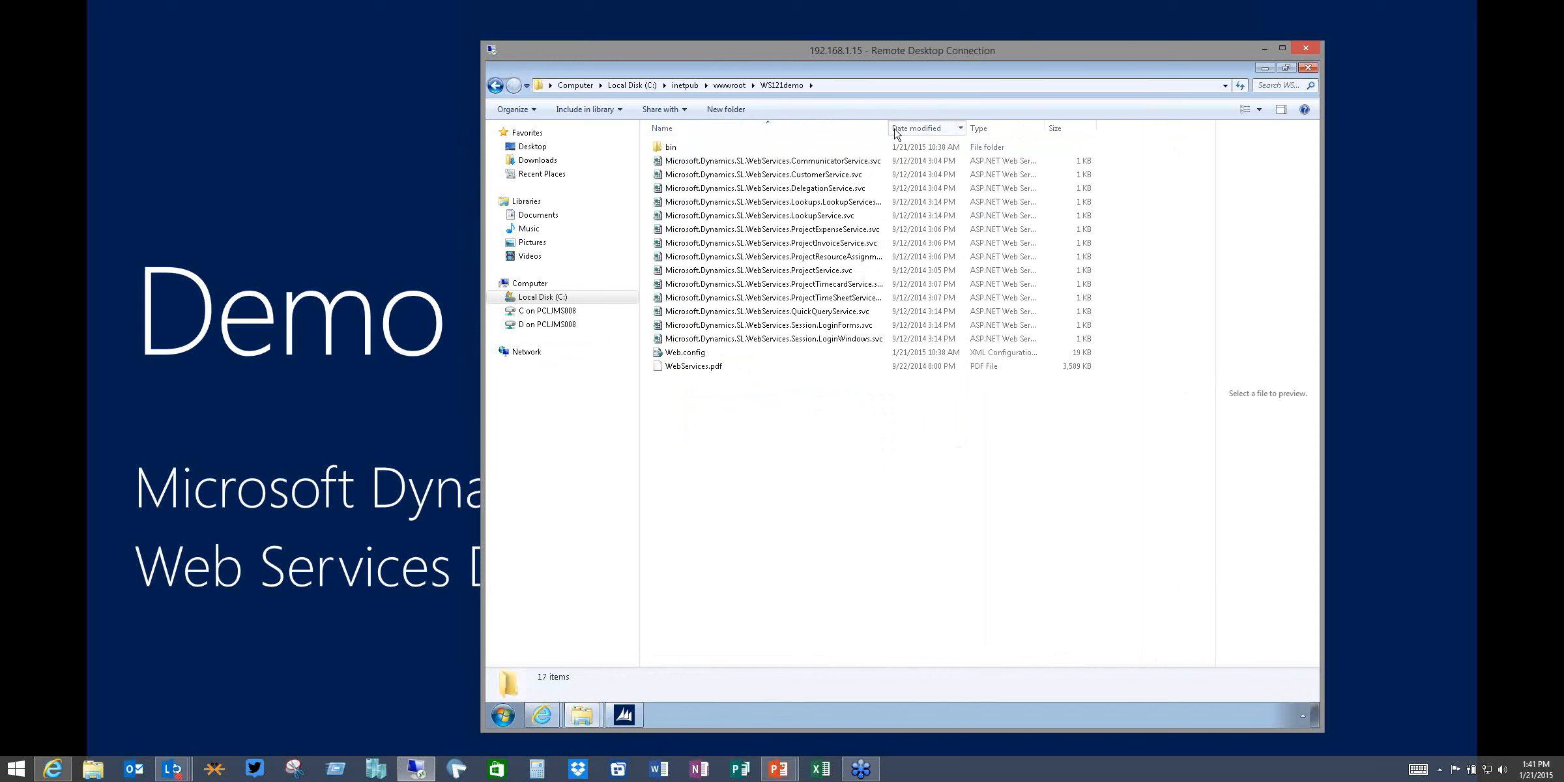
left_click(879, 130)
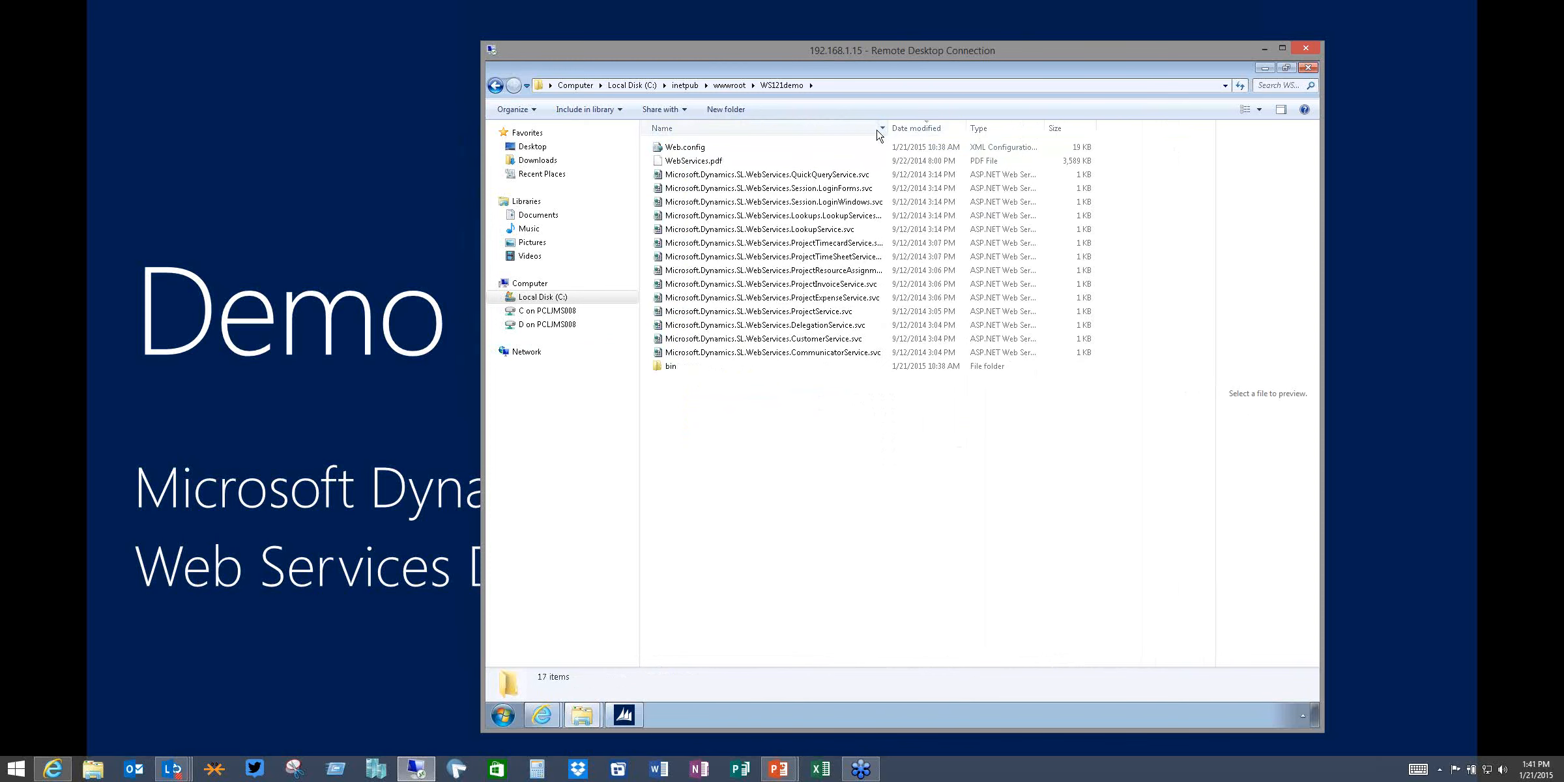
left_click(880, 133)
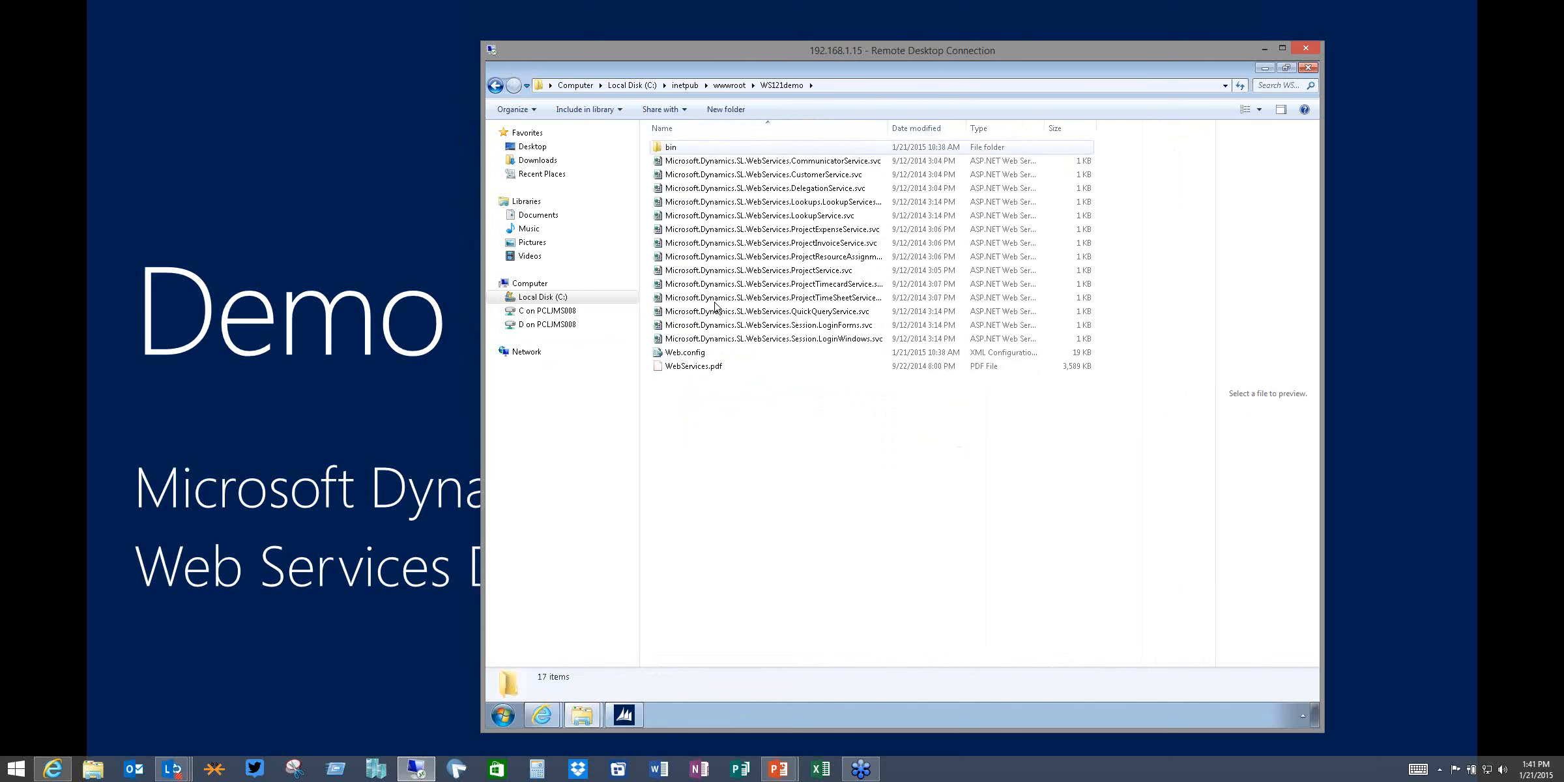
left_click(695, 356)
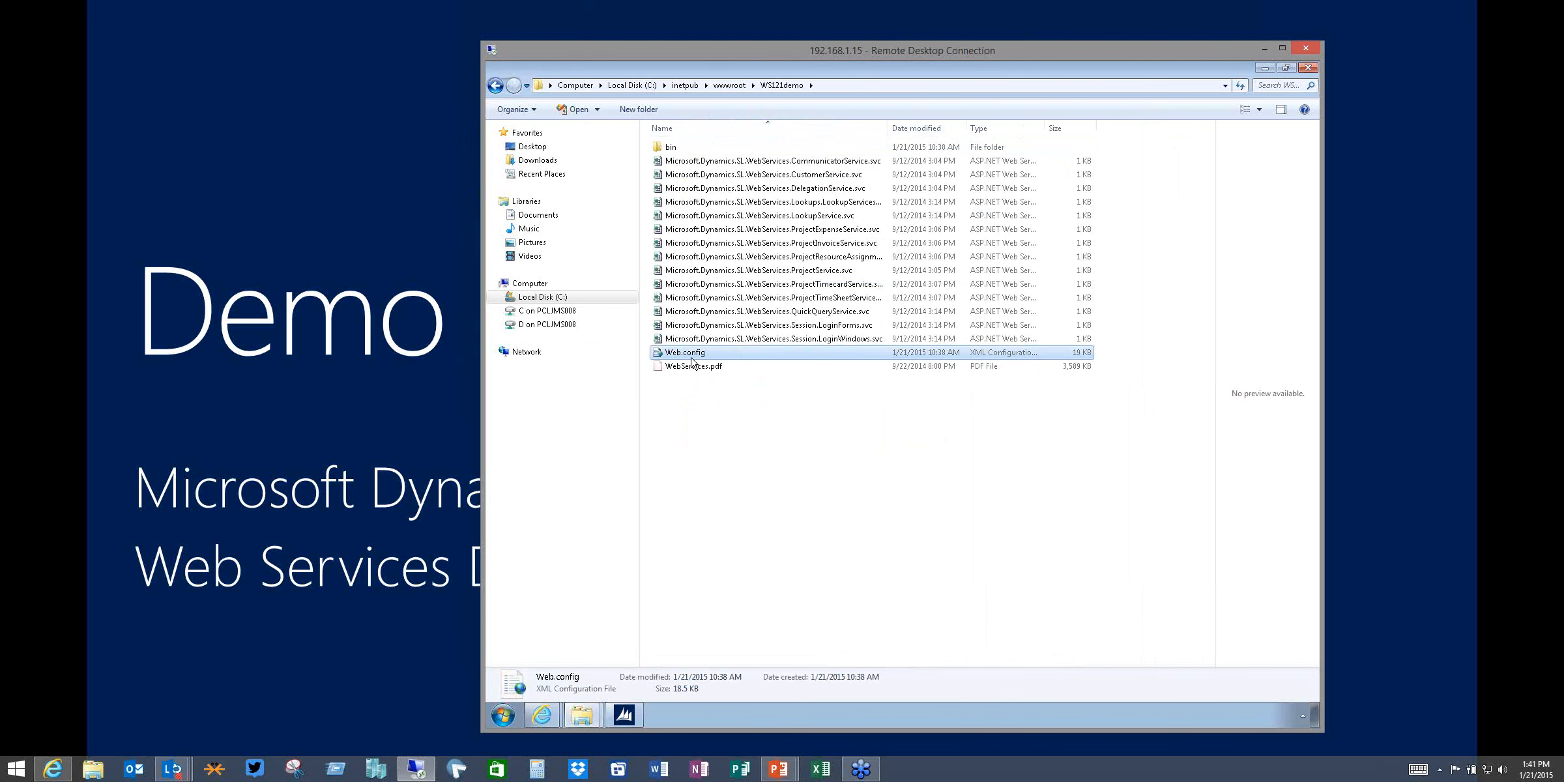
double_click(692, 358)
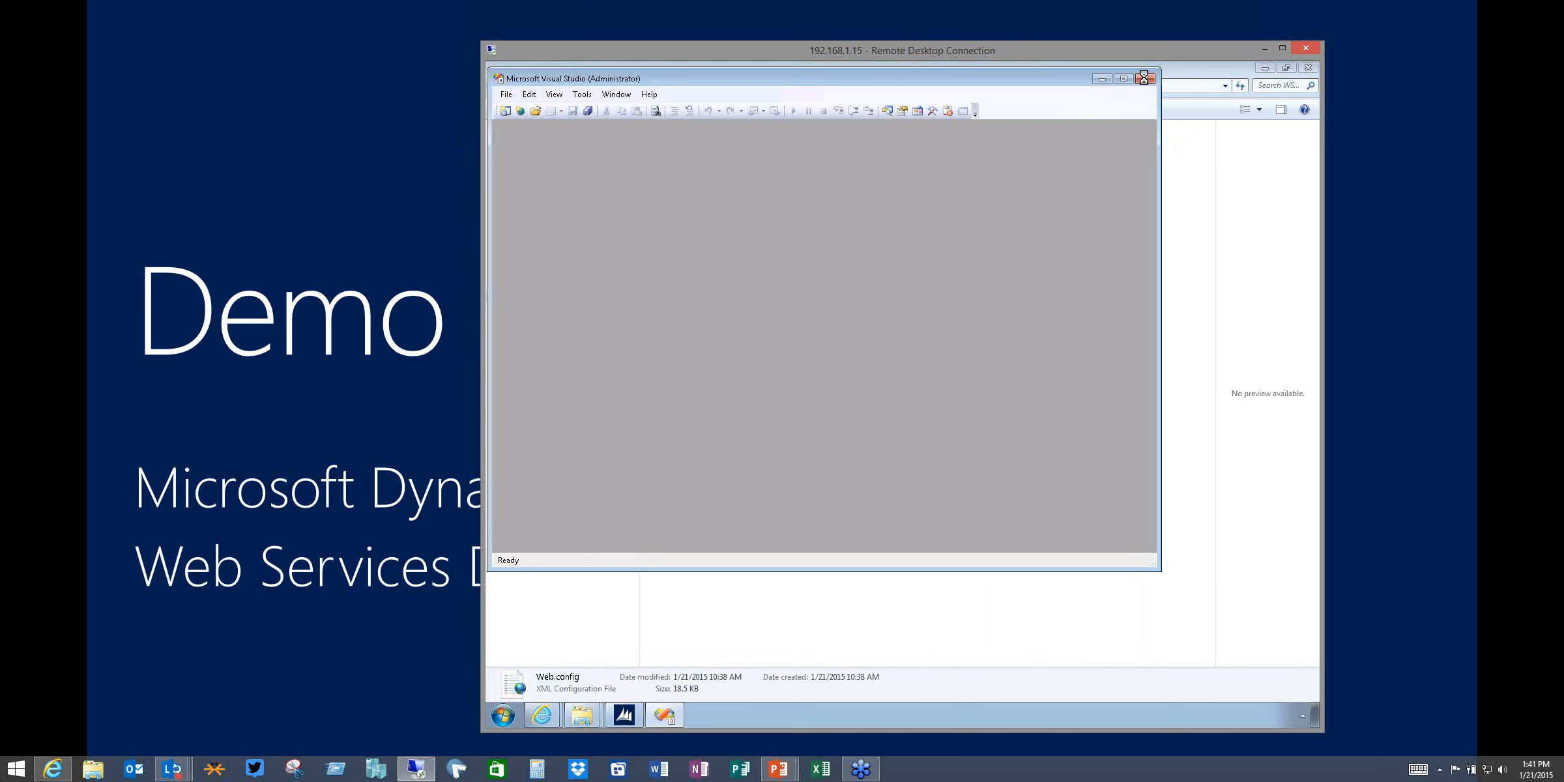
left_click(1146, 81)
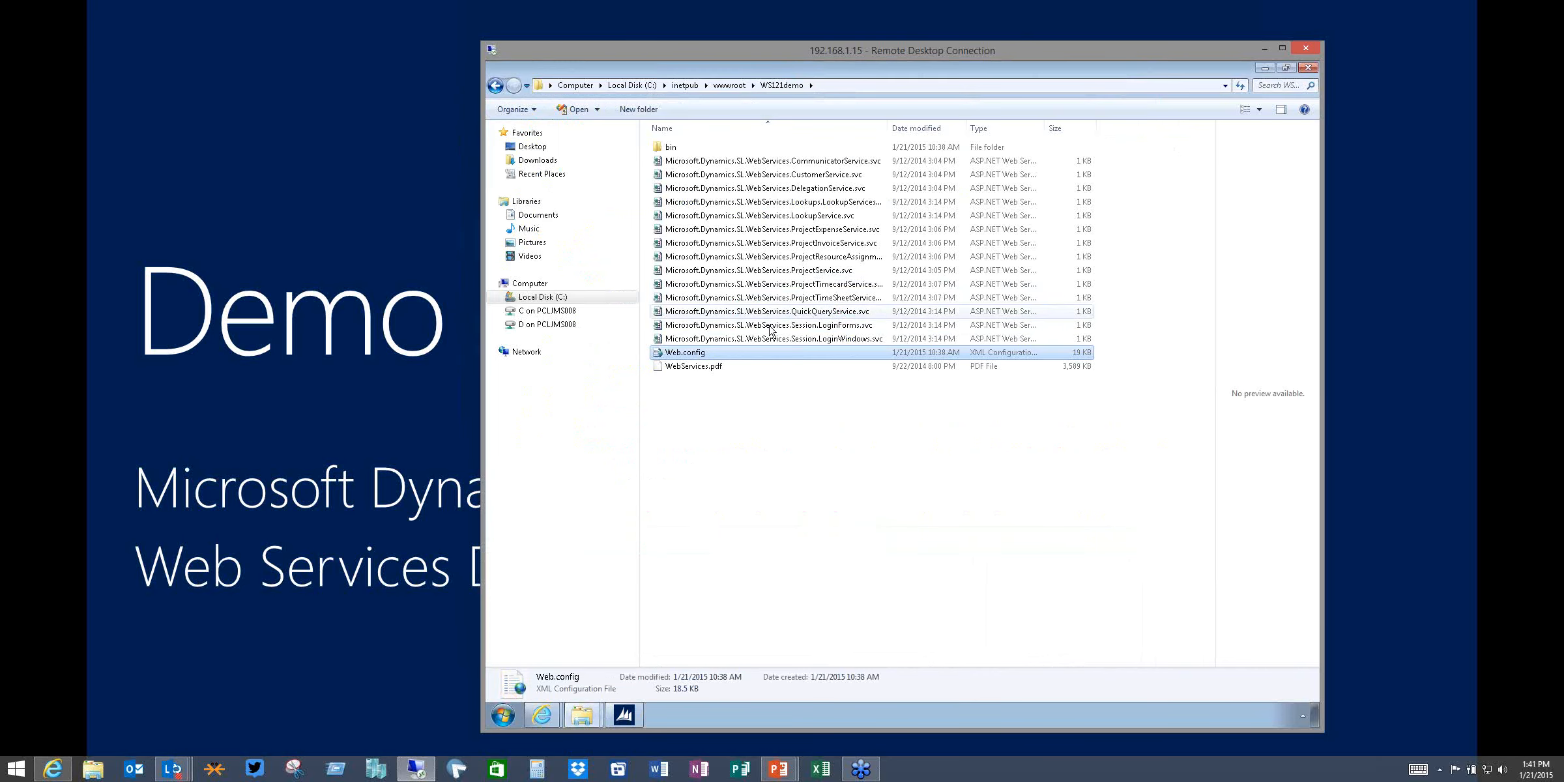
Open Web.config in Notepad and highlight the appSettings Server, SystemDatabase and LoggingLevel entries at the end of the file
right_click(697, 352)
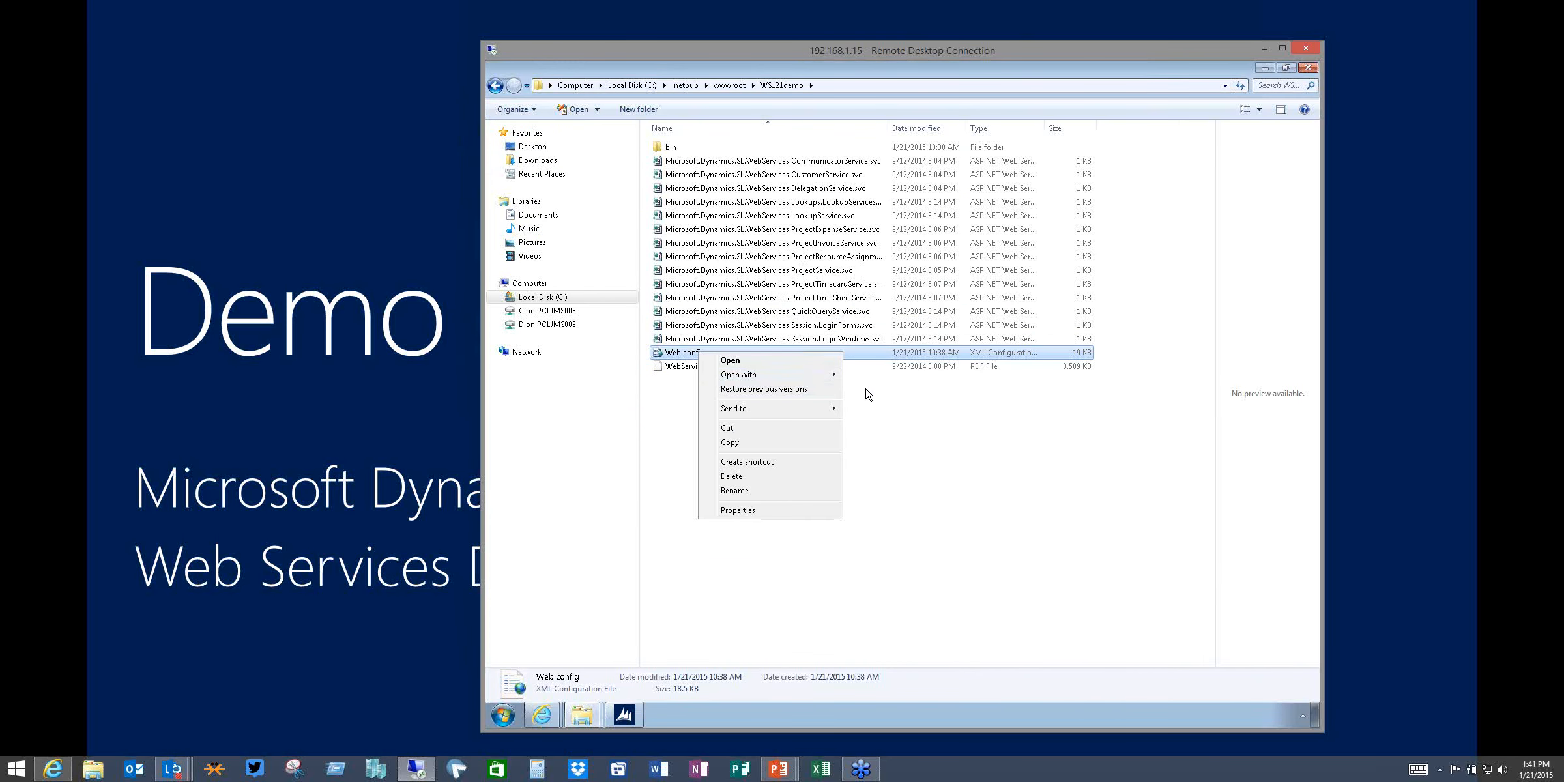
mouse_move(836, 377)
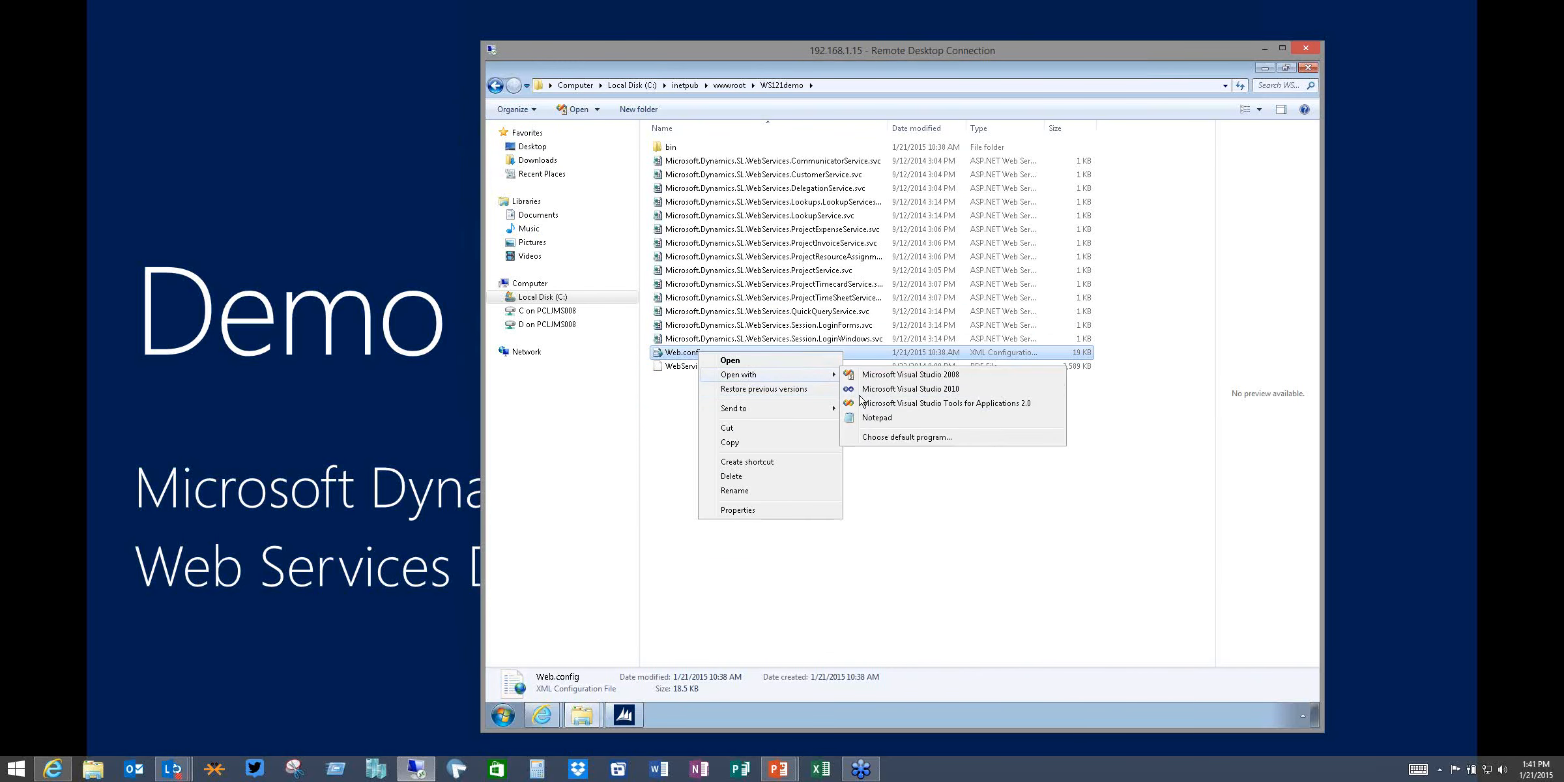
left_click(876, 419)
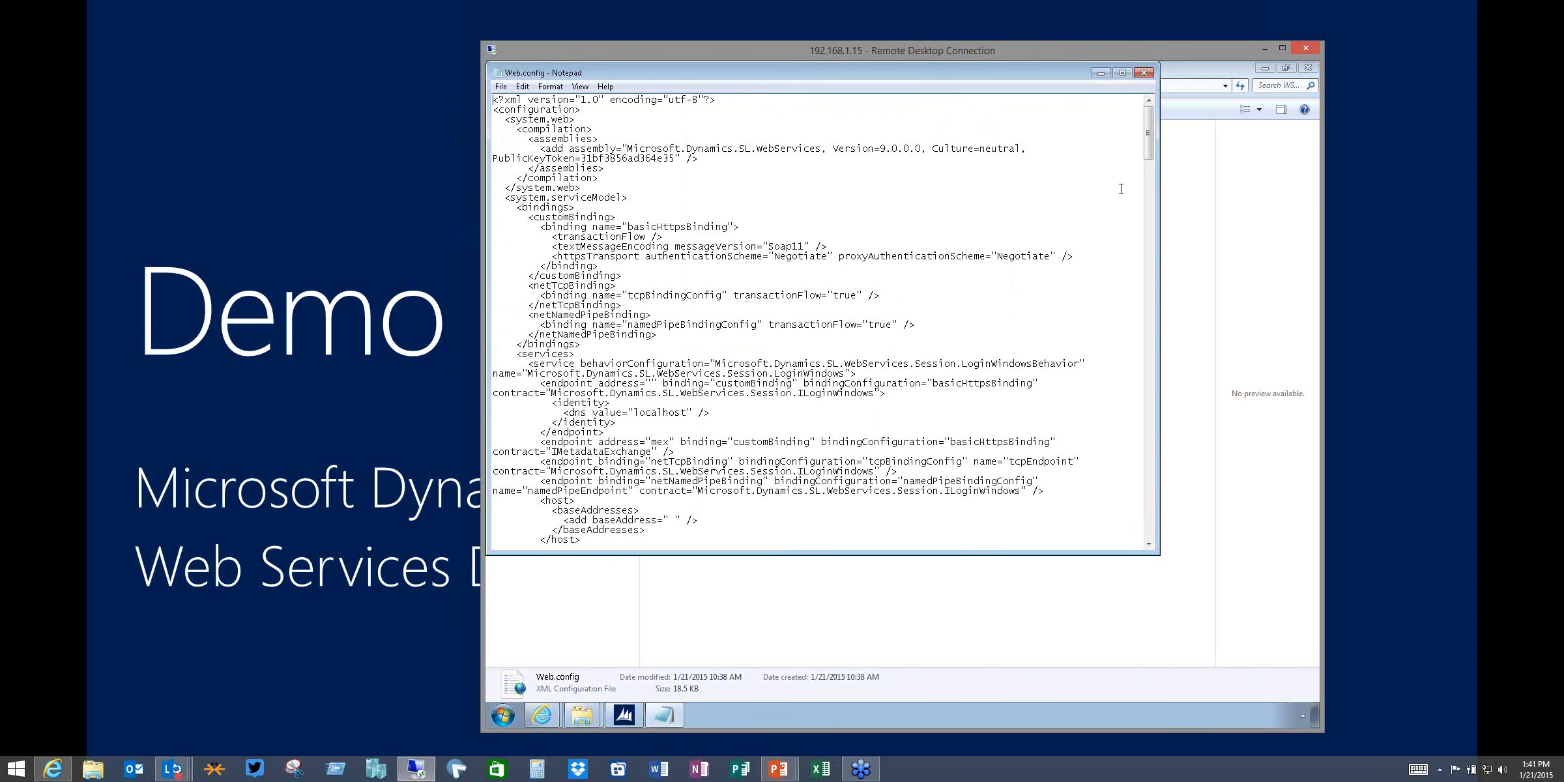
left_click_drag(1148, 134, 1154, 552)
left_click_drag(782, 520, 494, 501)
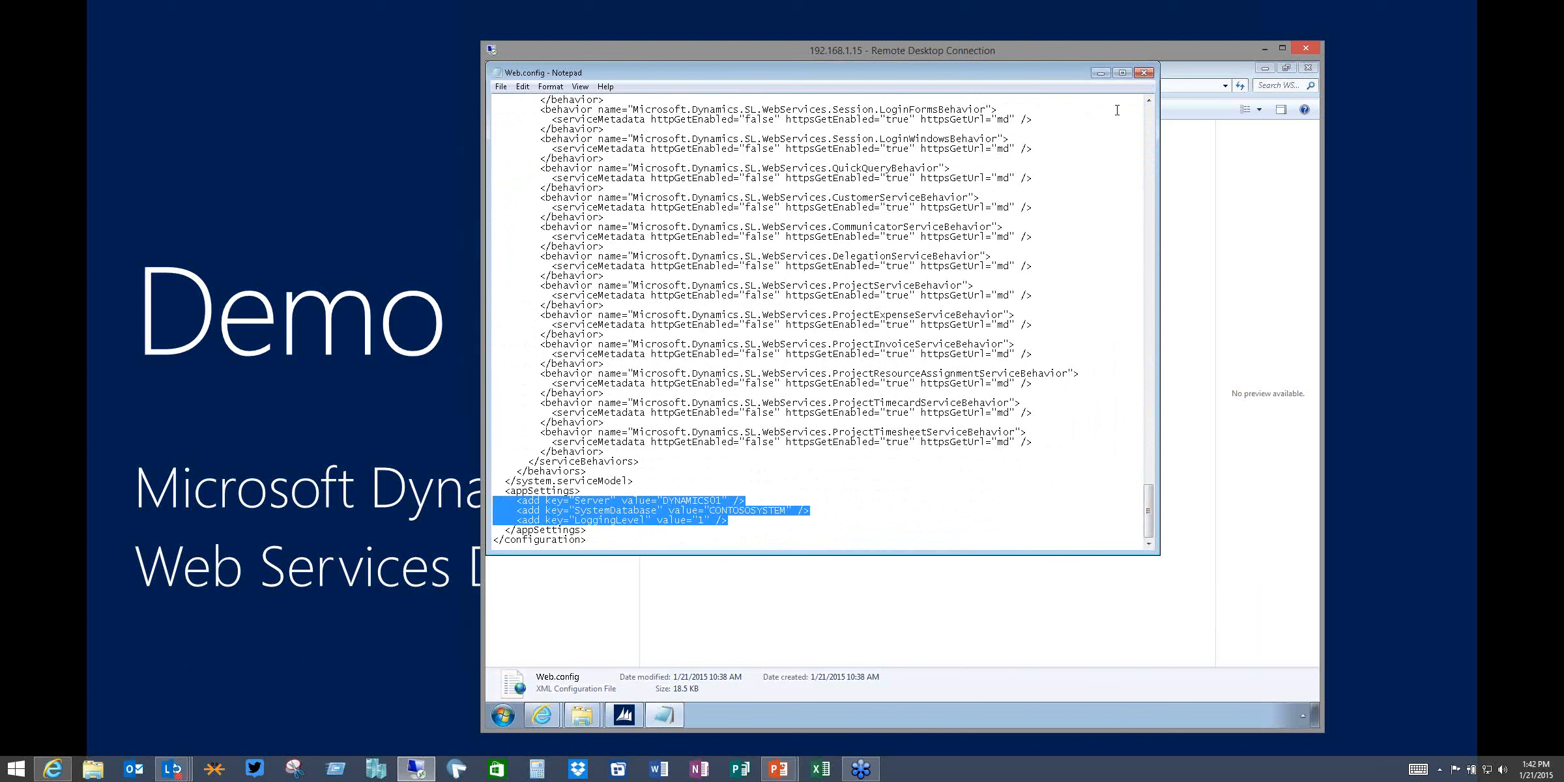
Close Notepad and go back up to the wwwroot folder containing WS121demo
left_click(1101, 74)
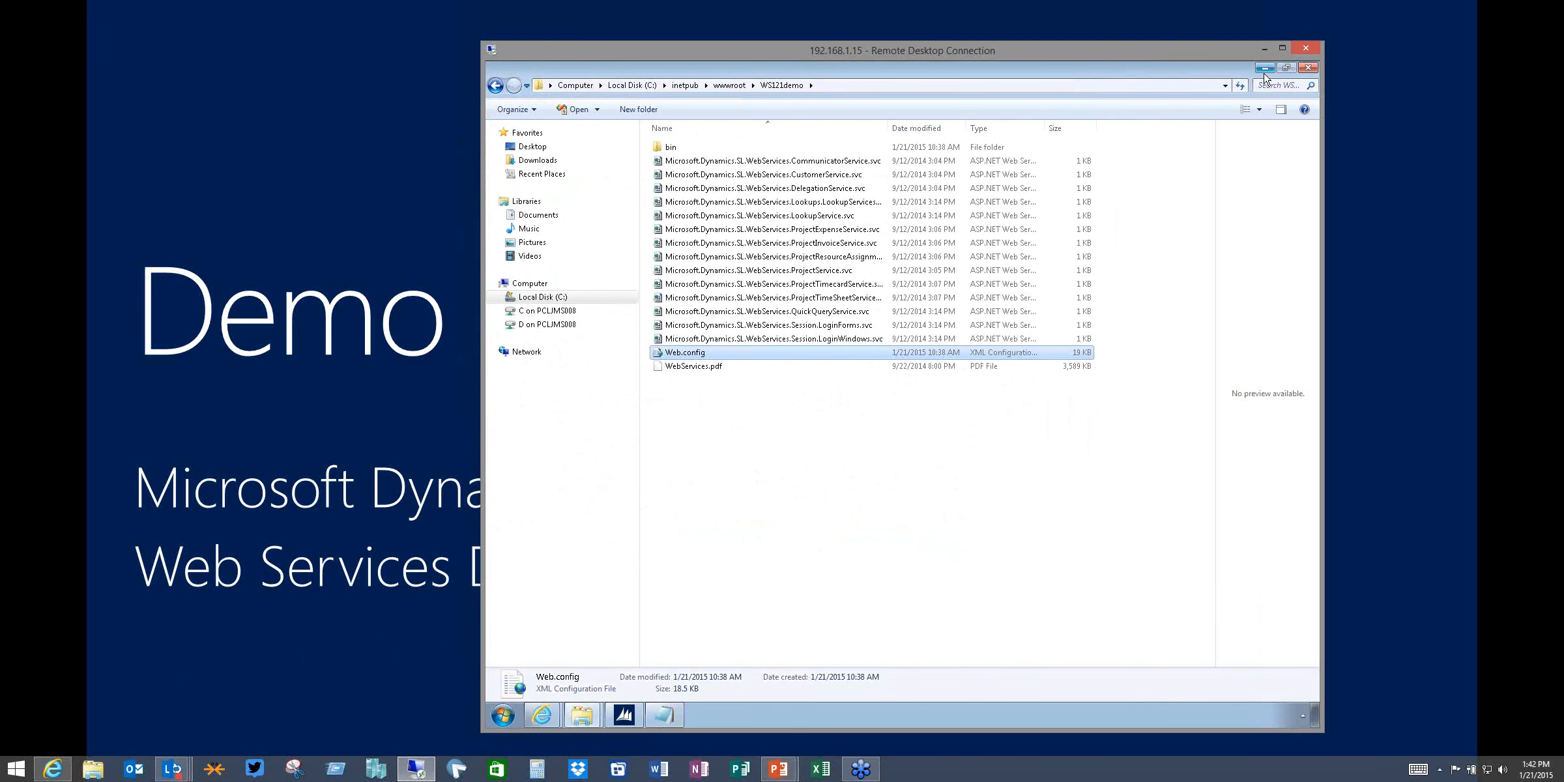
left_click(726, 85)
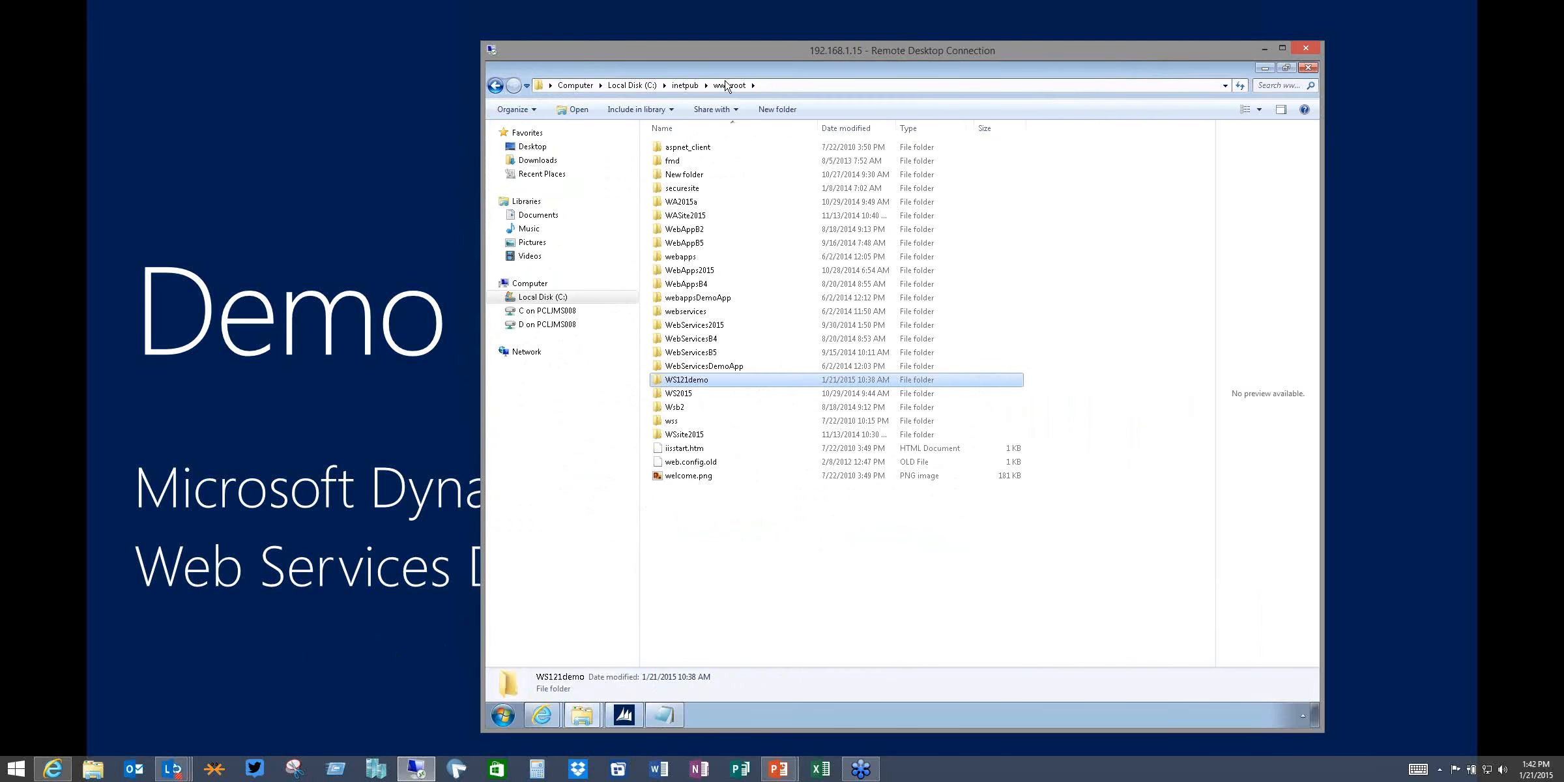
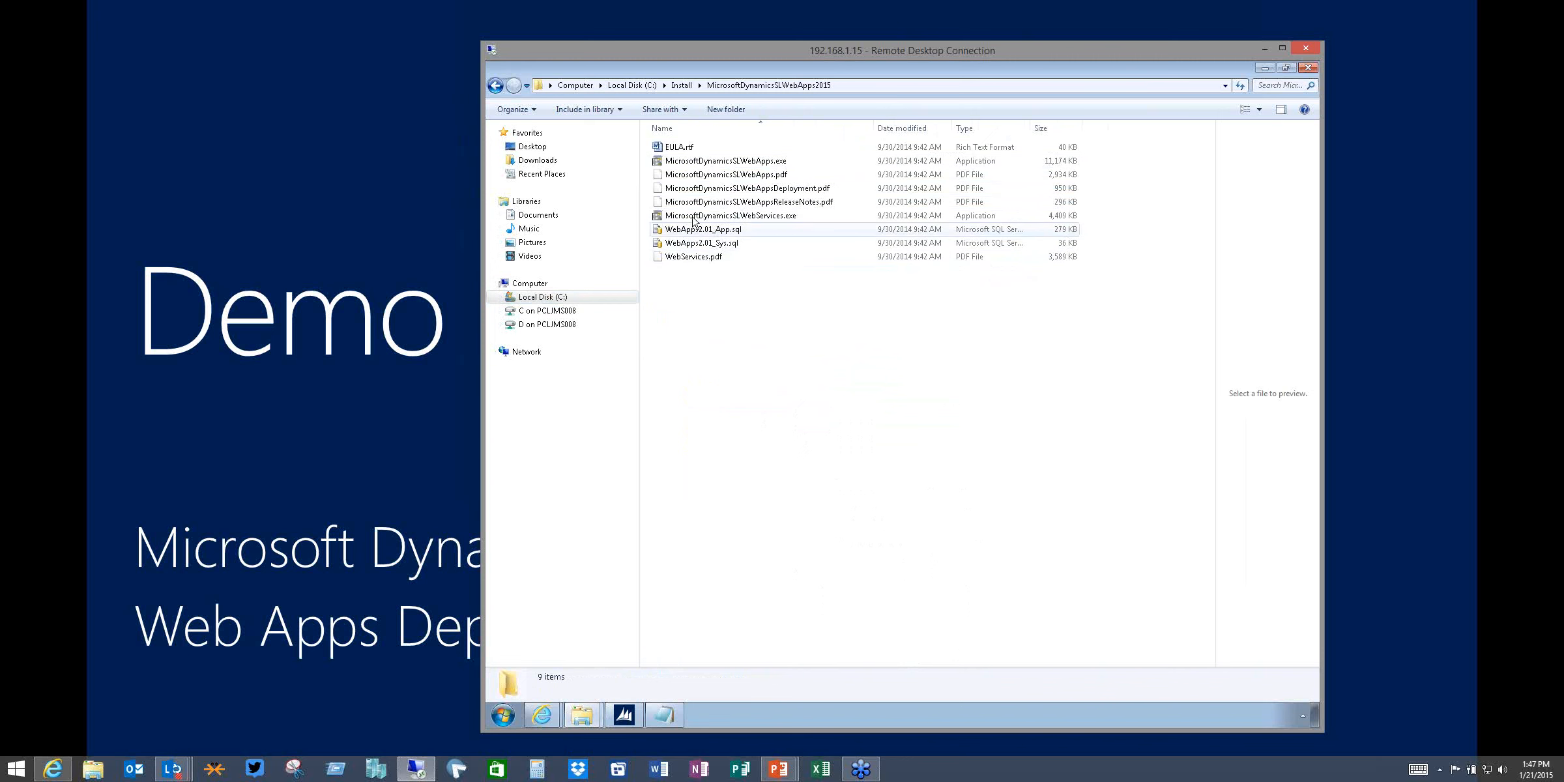
Launch the MicrosoftDynamicsSL.WebApps.exe installer, accept the licence terms and dismiss the site-list error
double_click(715, 162)
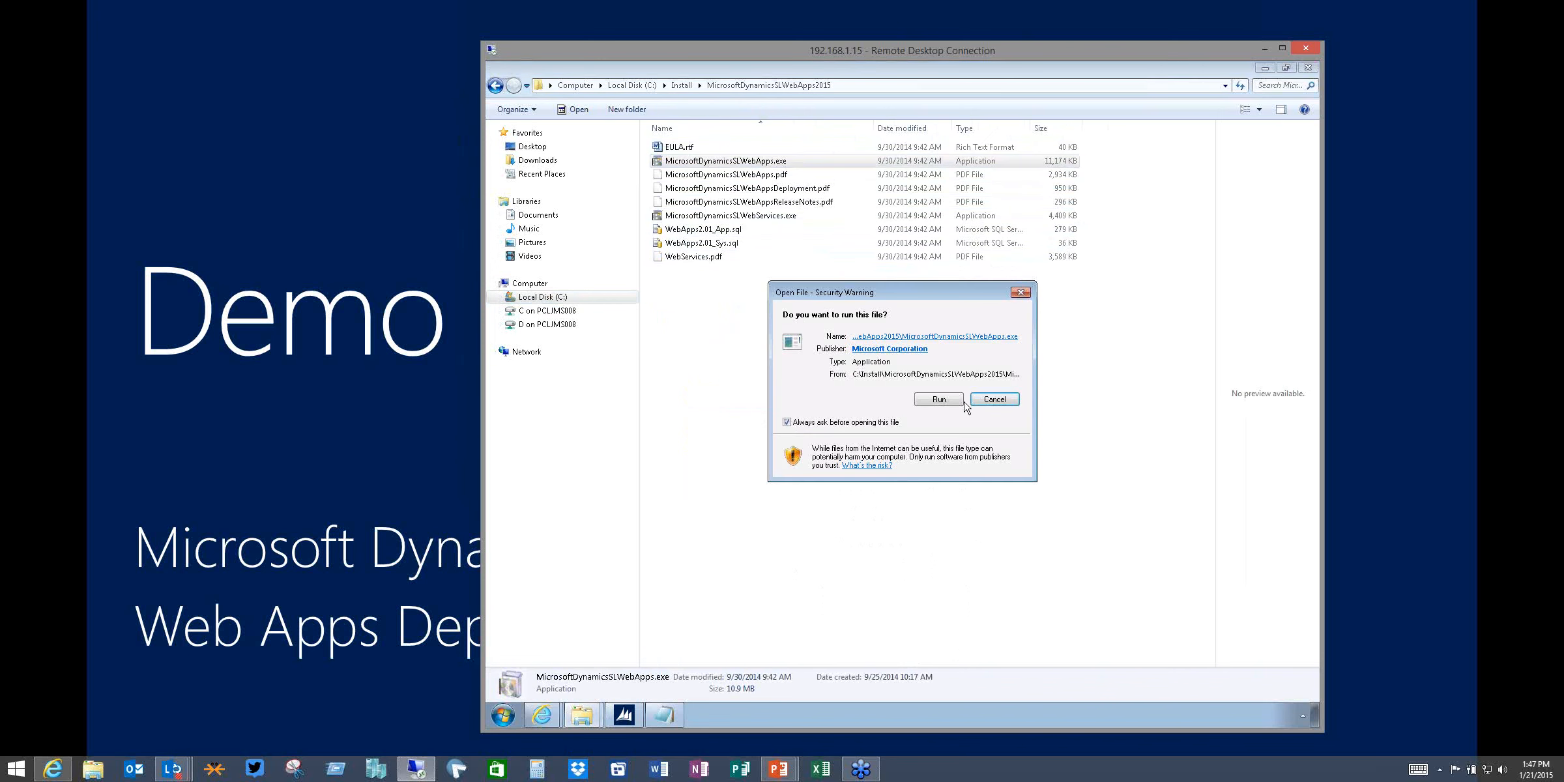
left_click(954, 401)
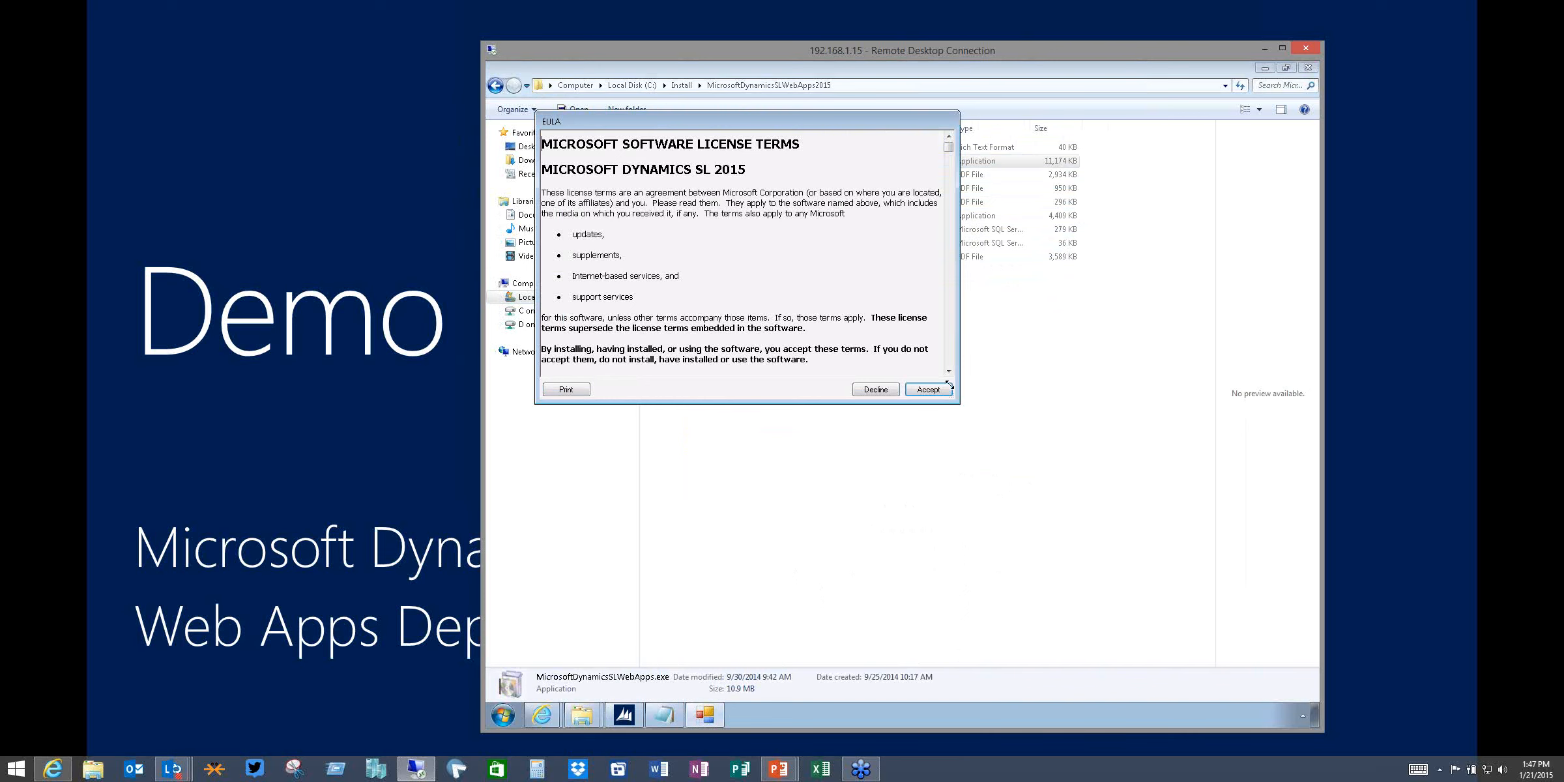
left_click_drag(948, 146, 962, 369)
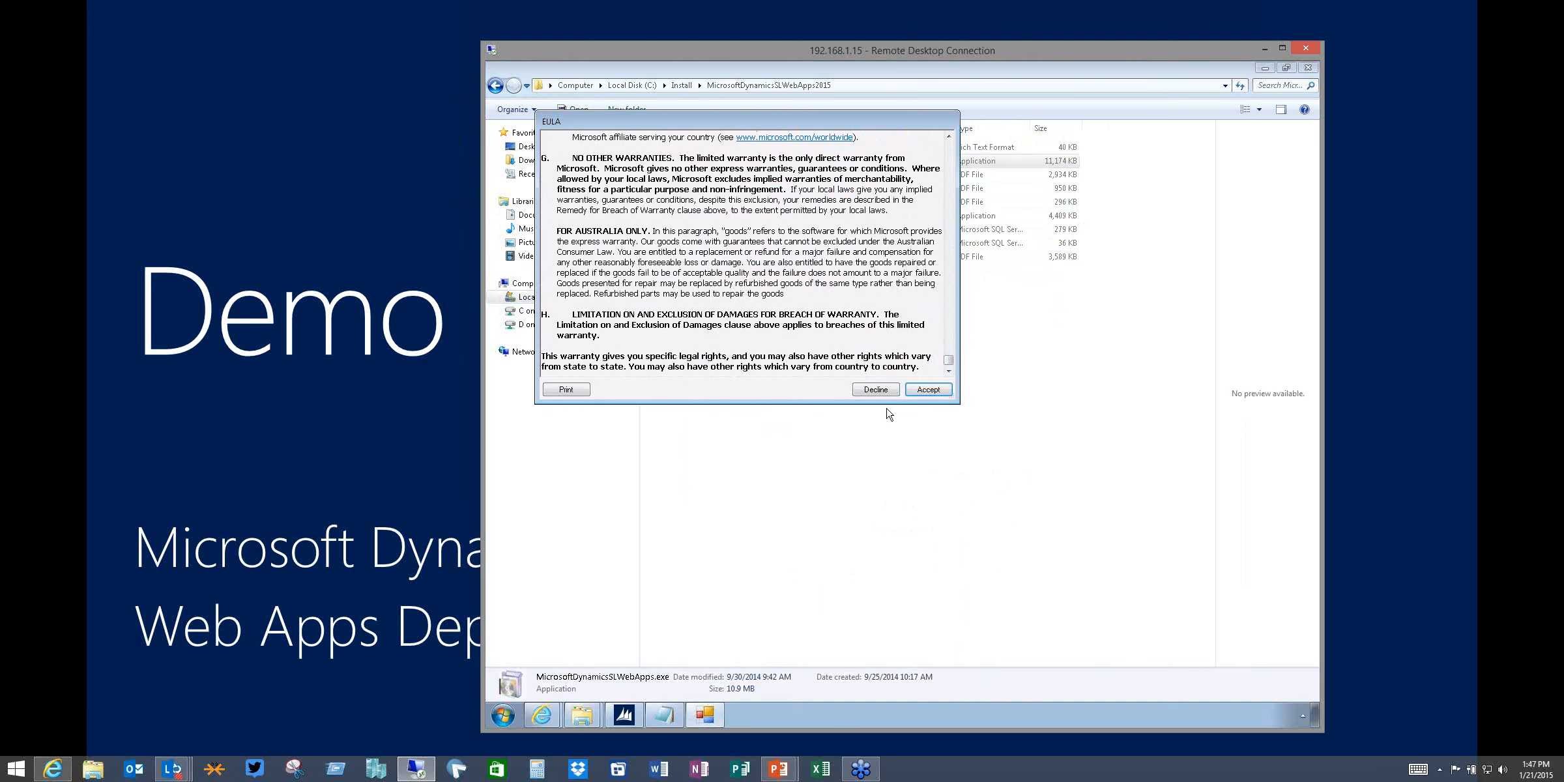
left_click(944, 394)
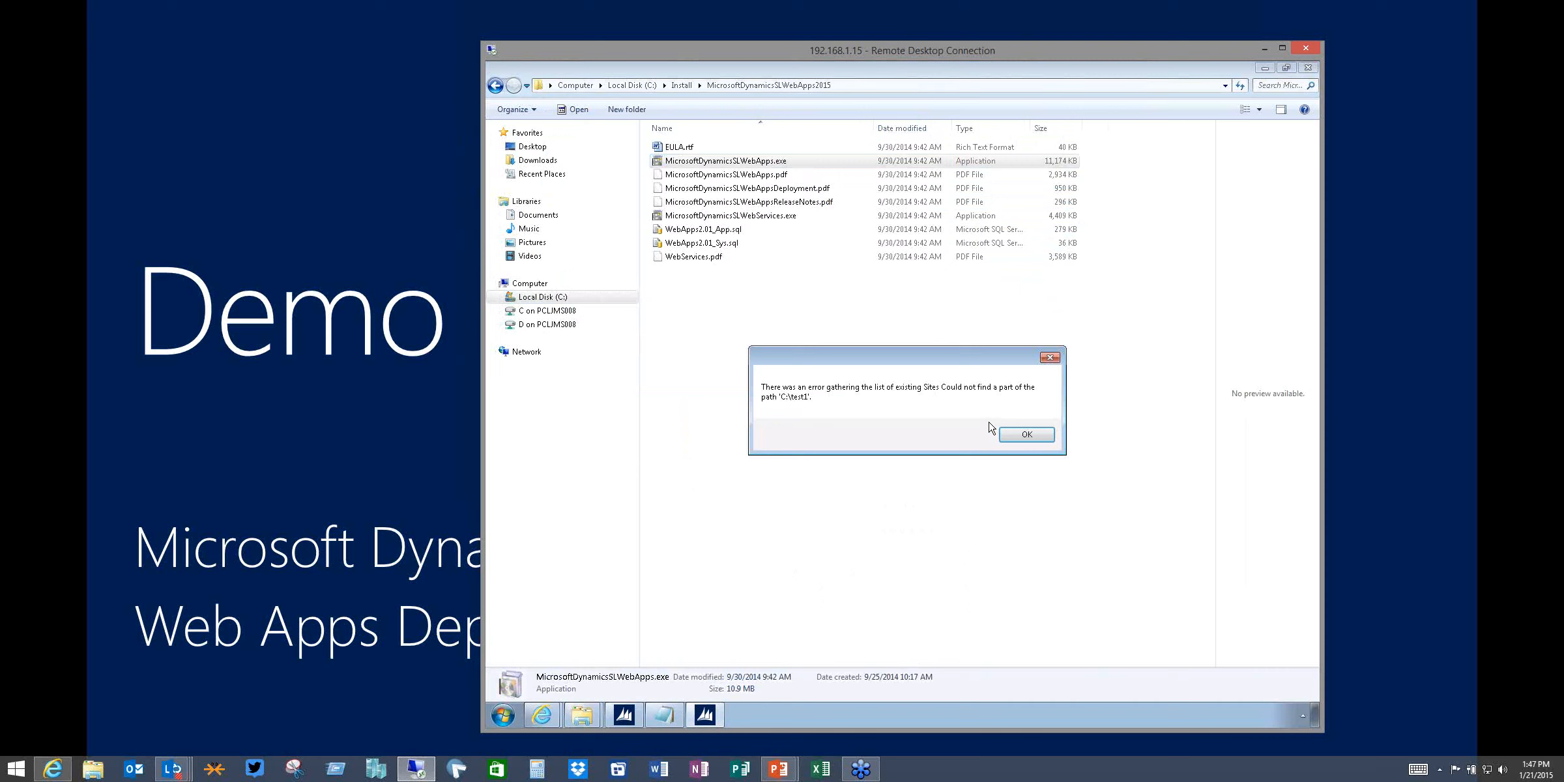
left_click(1025, 436)
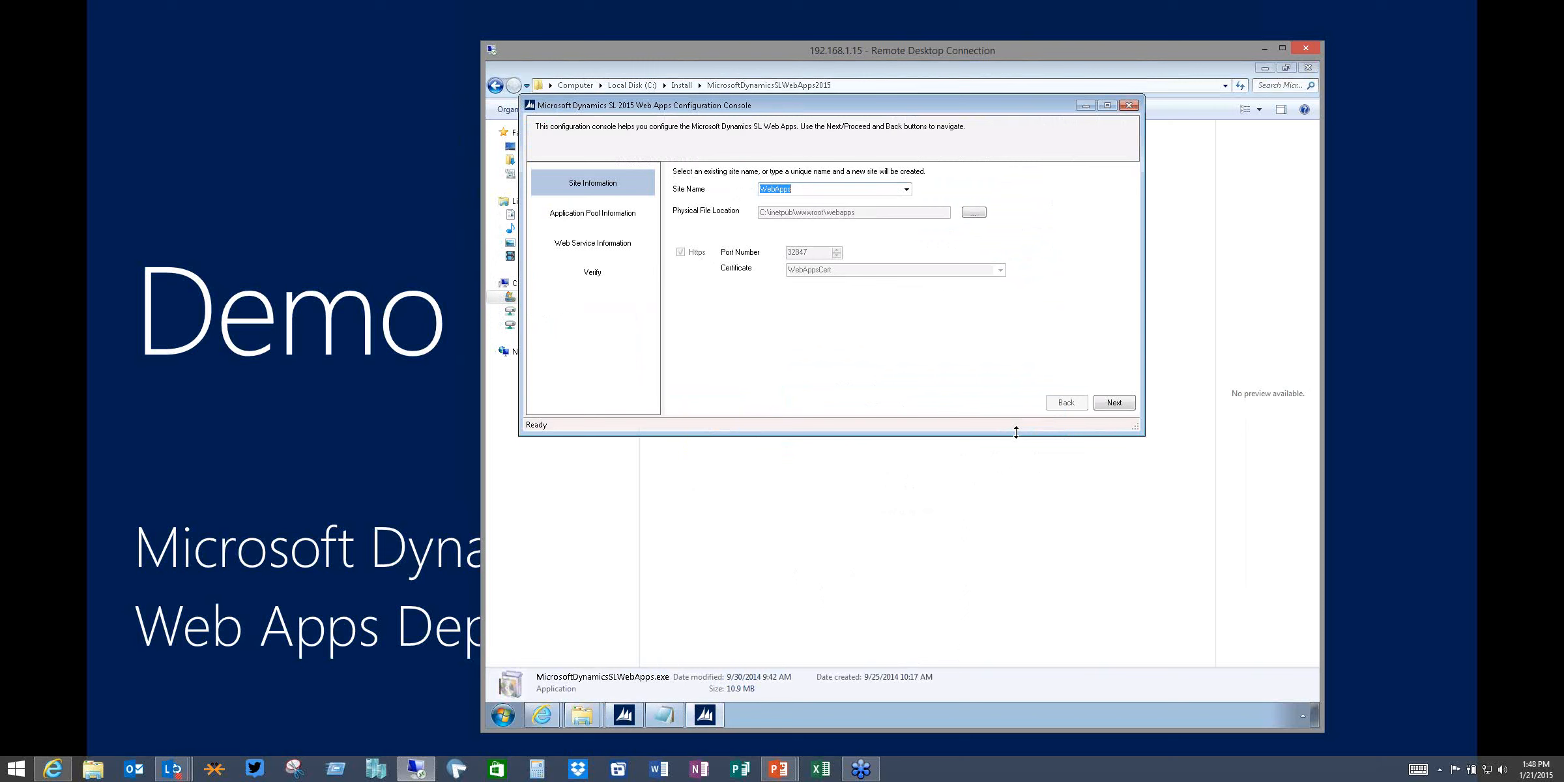
Enter WA121Demo as the new site name
type("WA121Demo")
left_click(906, 190)
left_click(910, 190)
key("Tab")
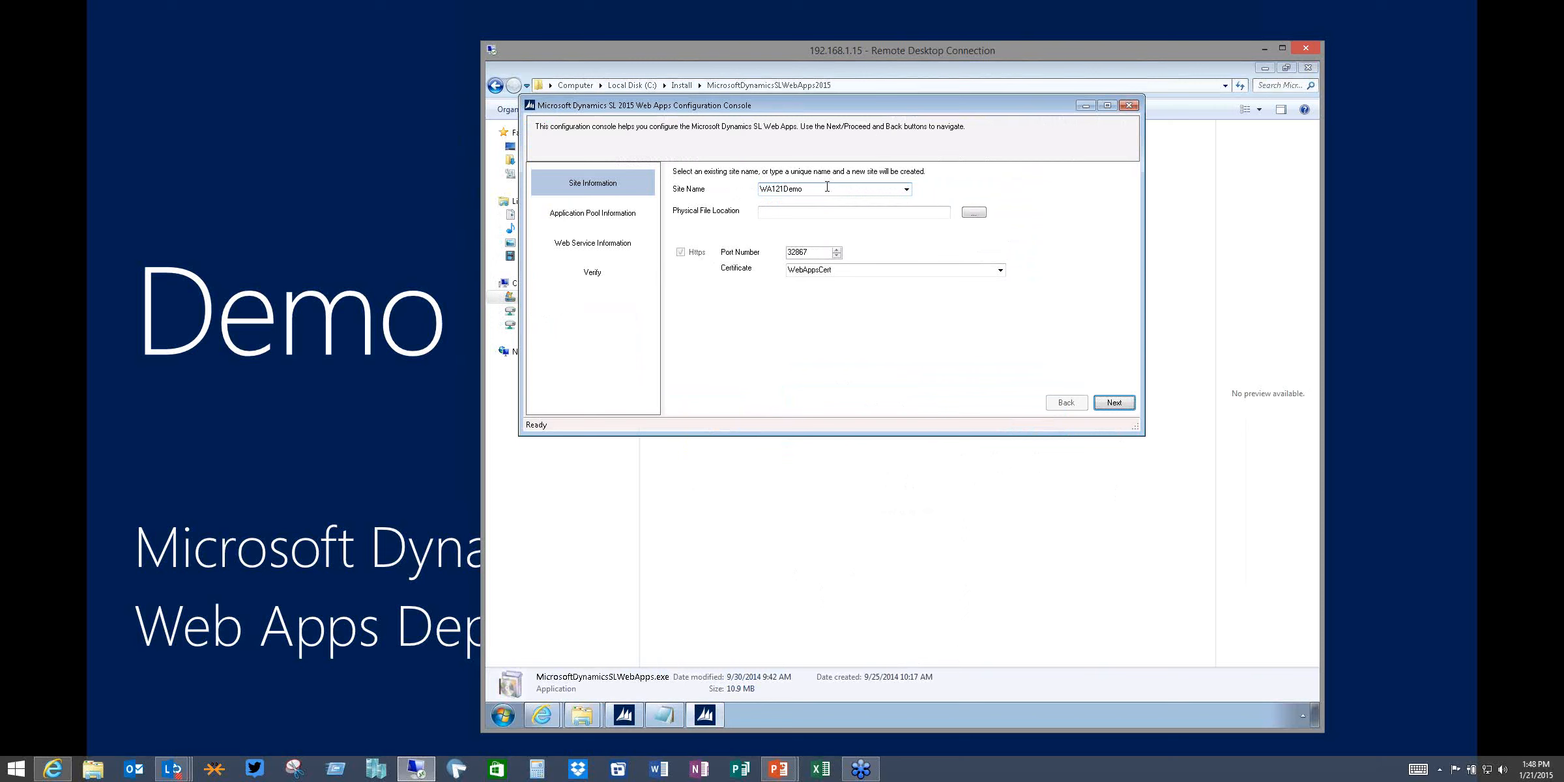
Browse for the physical file location and expand Local Disk (C:) down to inetpub\wwwroot
left_click(974, 214)
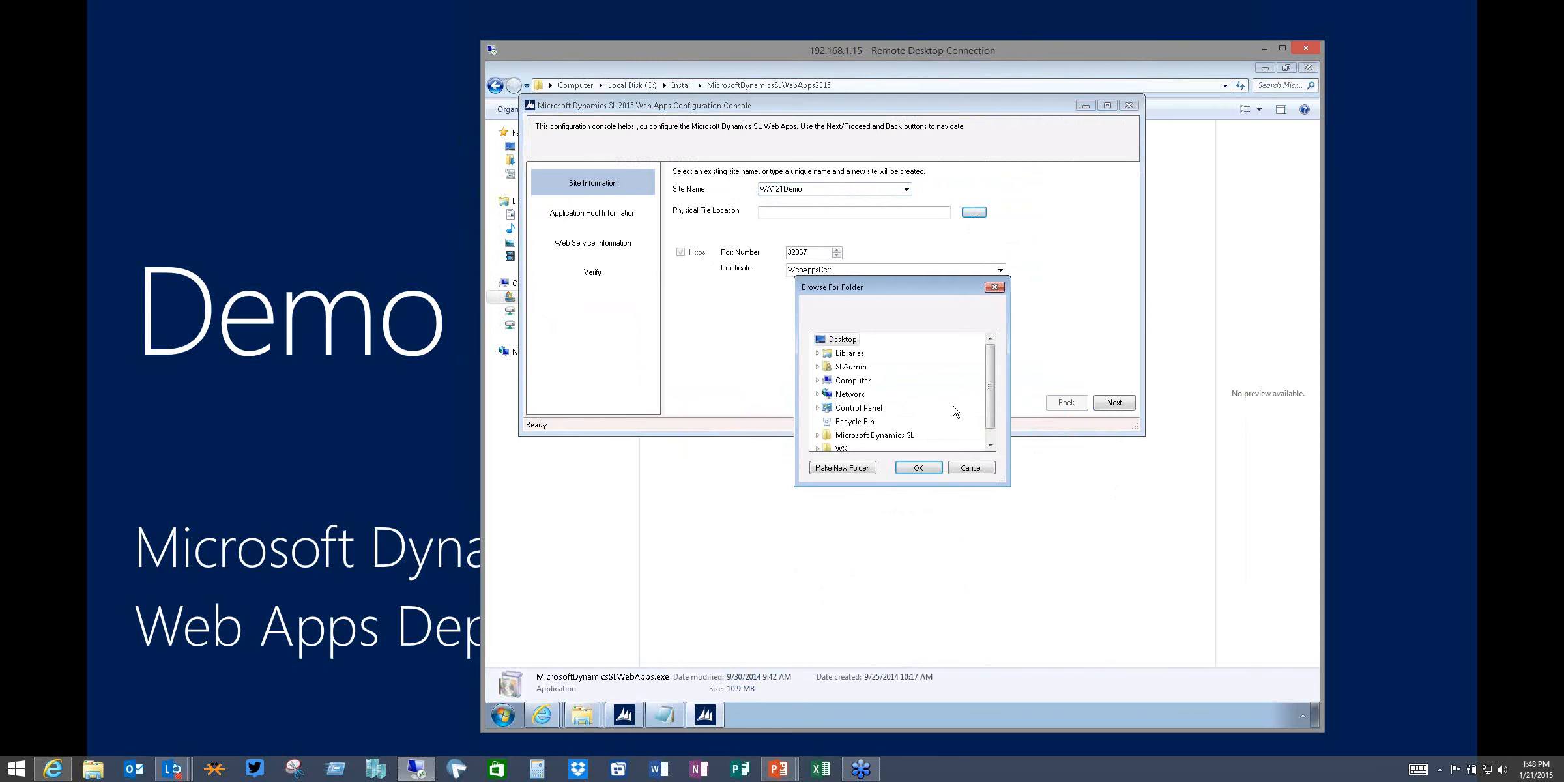
double_click(852, 380)
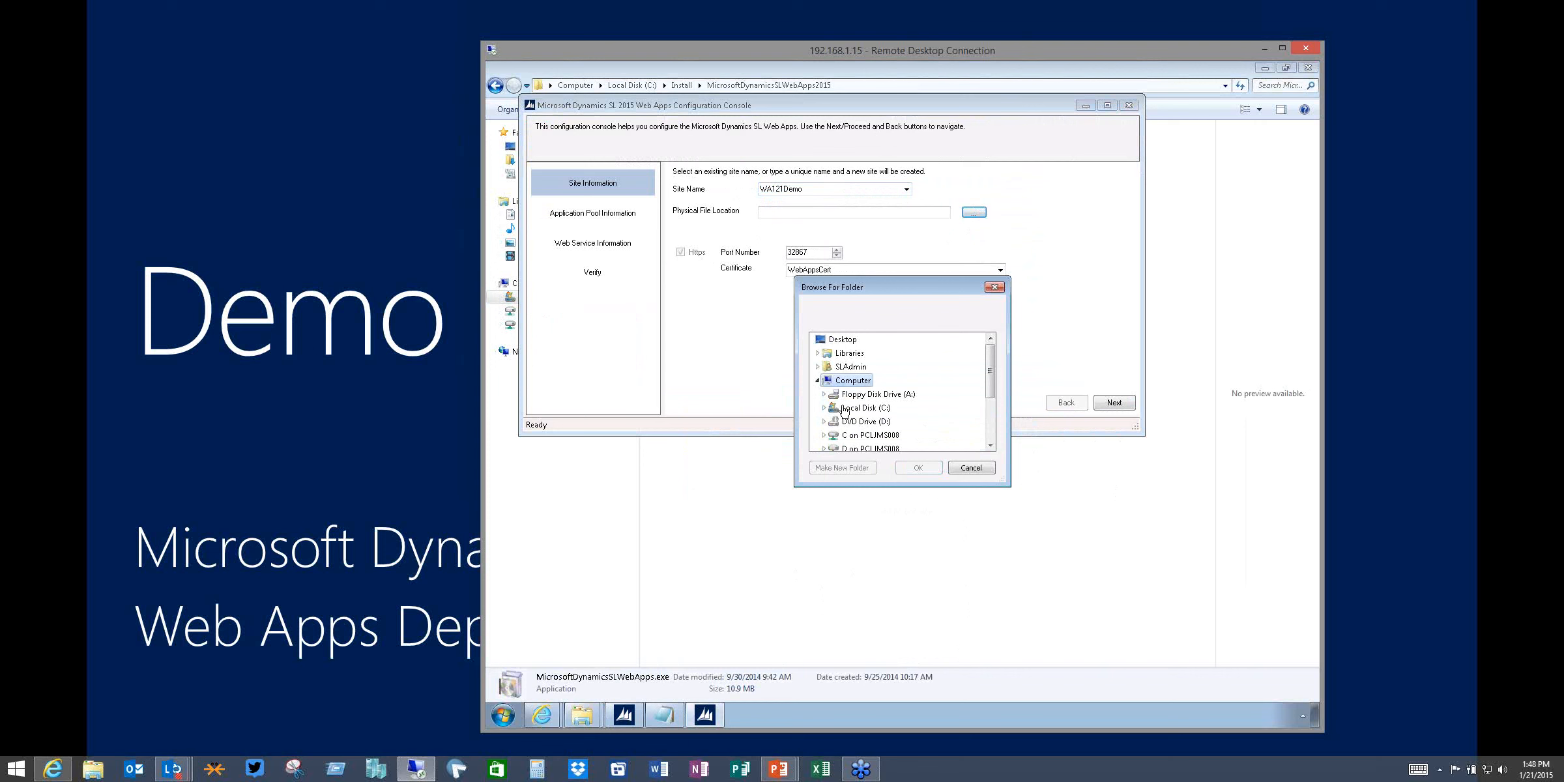
left_click(865, 409)
double_click(865, 408)
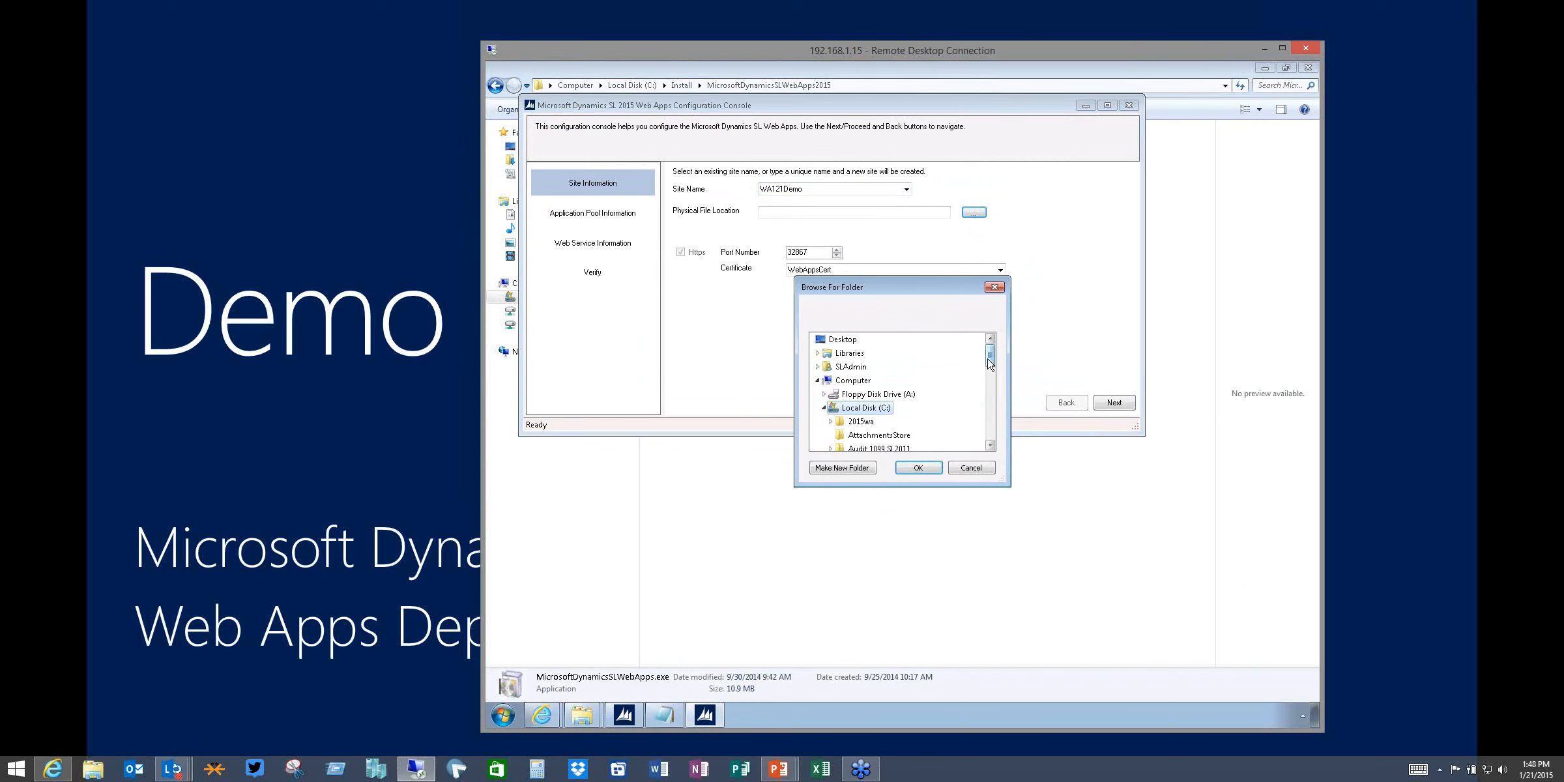
left_click_drag(990, 358, 992, 410)
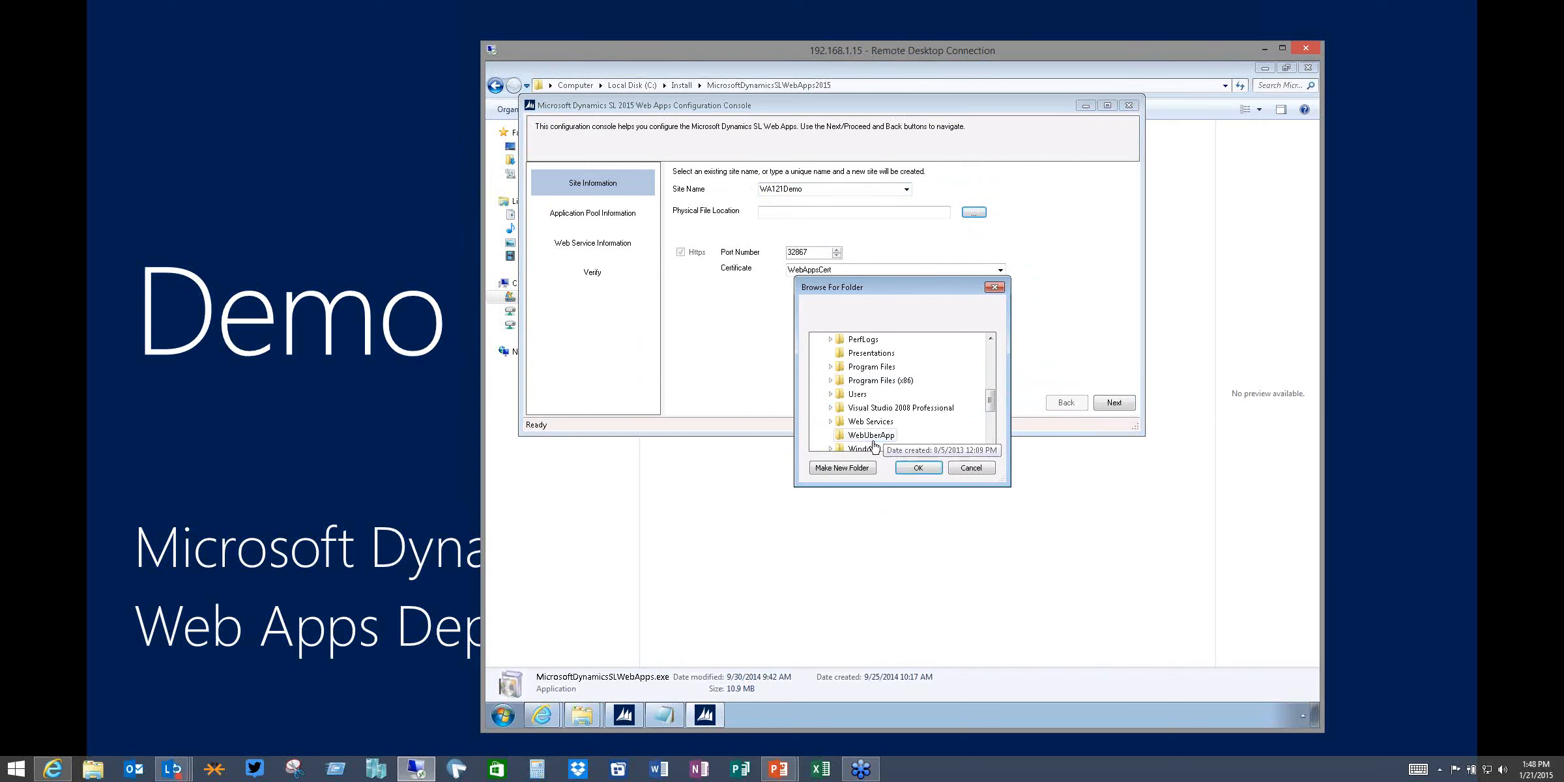
left_click(990, 446)
left_click(990, 445)
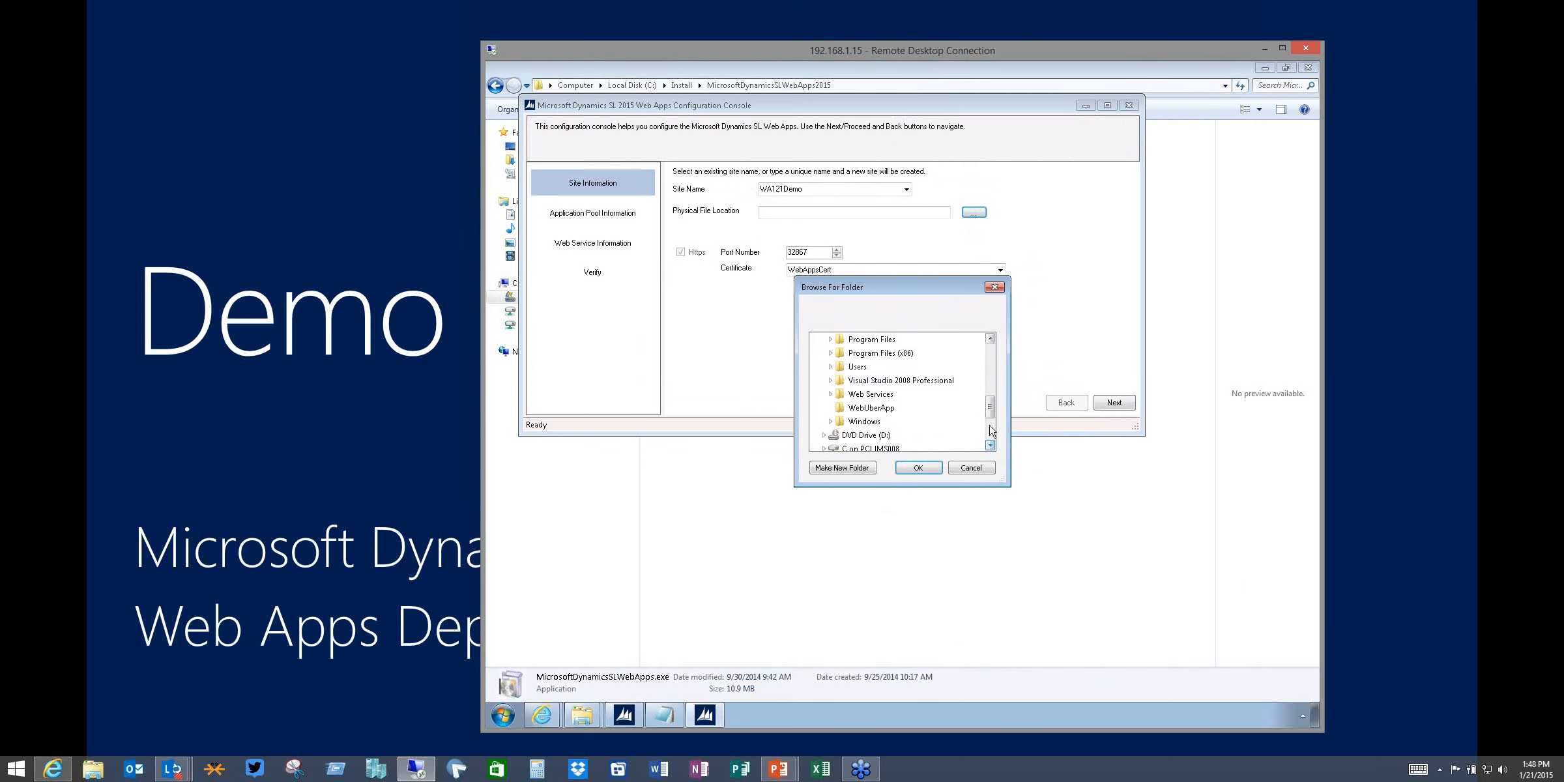
left_click(990, 339)
left_click(990, 339)
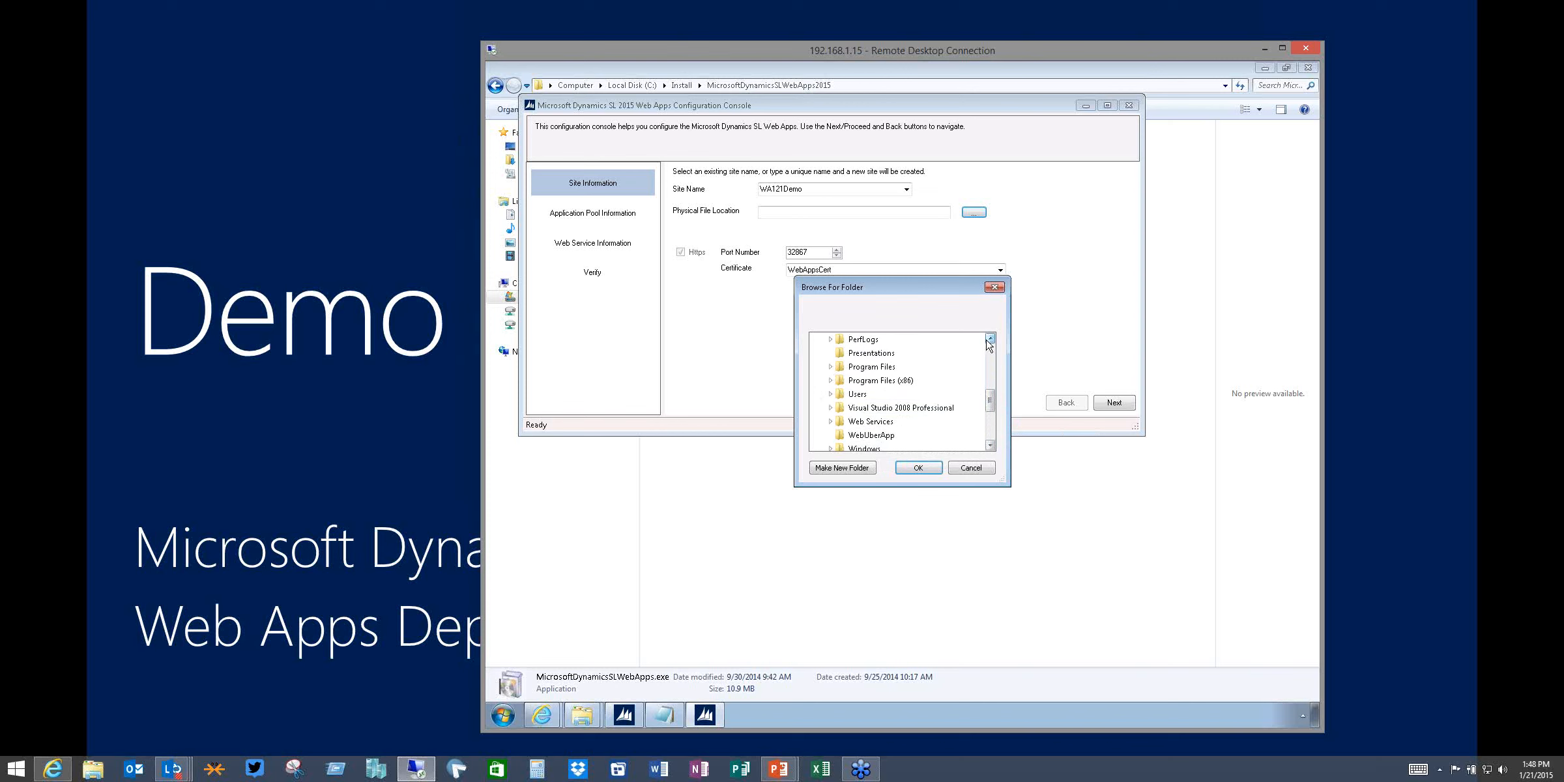
left_click(990, 339)
left_click(990, 339)
left_click(877, 341)
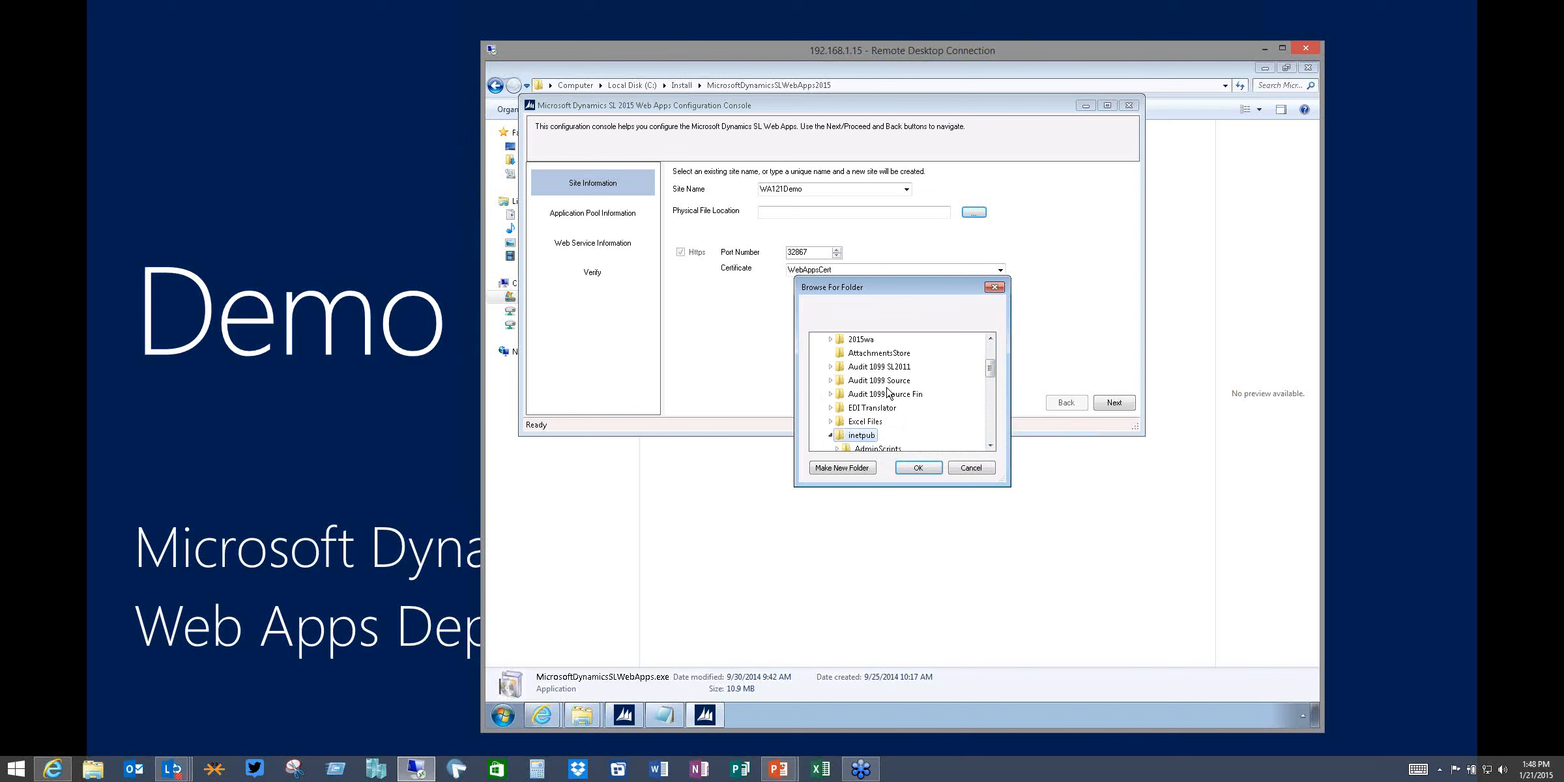
left_click(989, 447)
left_click(990, 447)
left_click(990, 447)
left_click(990, 445)
left_click(990, 445)
left_click(990, 445)
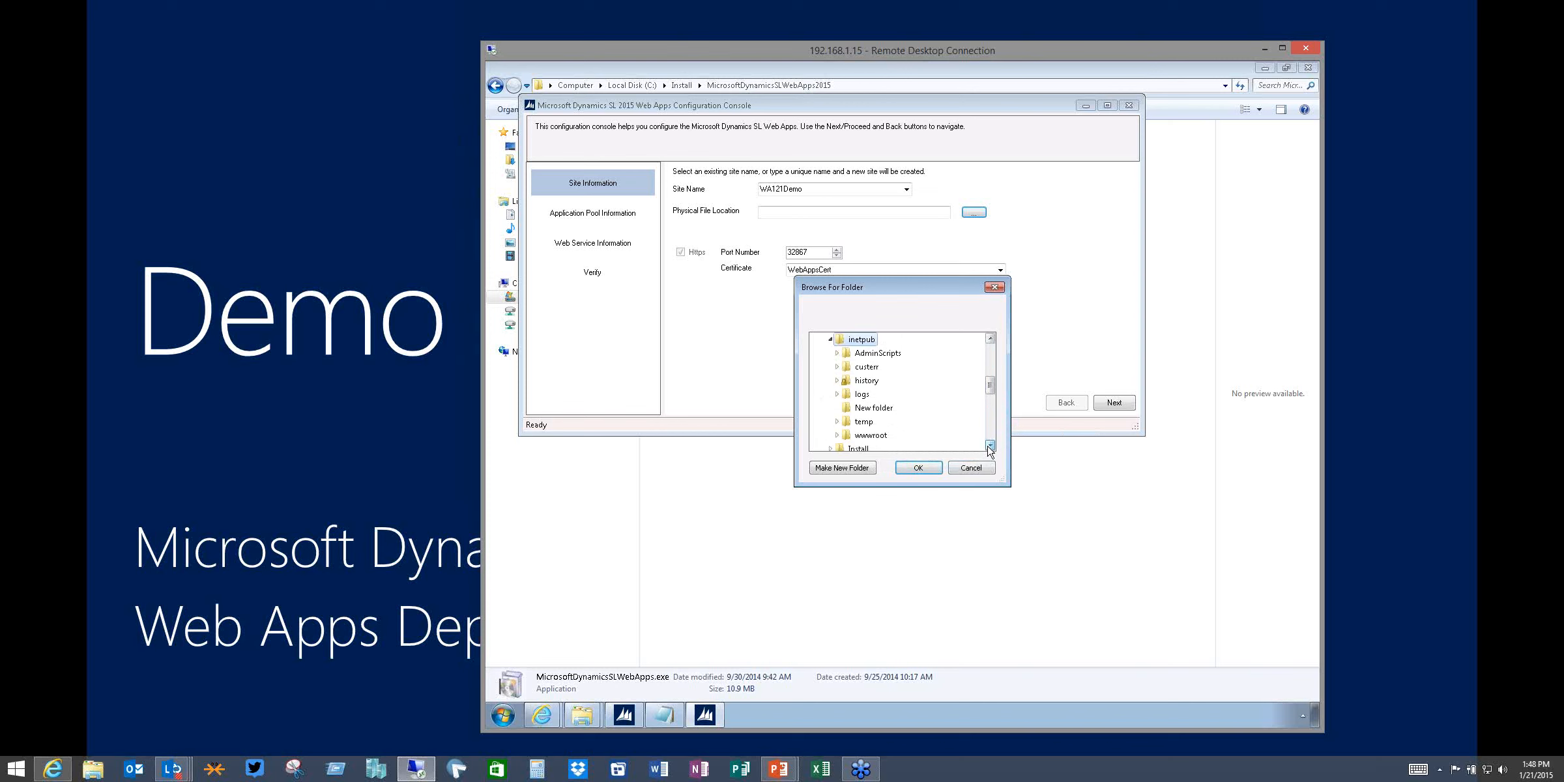
left_click(990, 445)
left_click(873, 434)
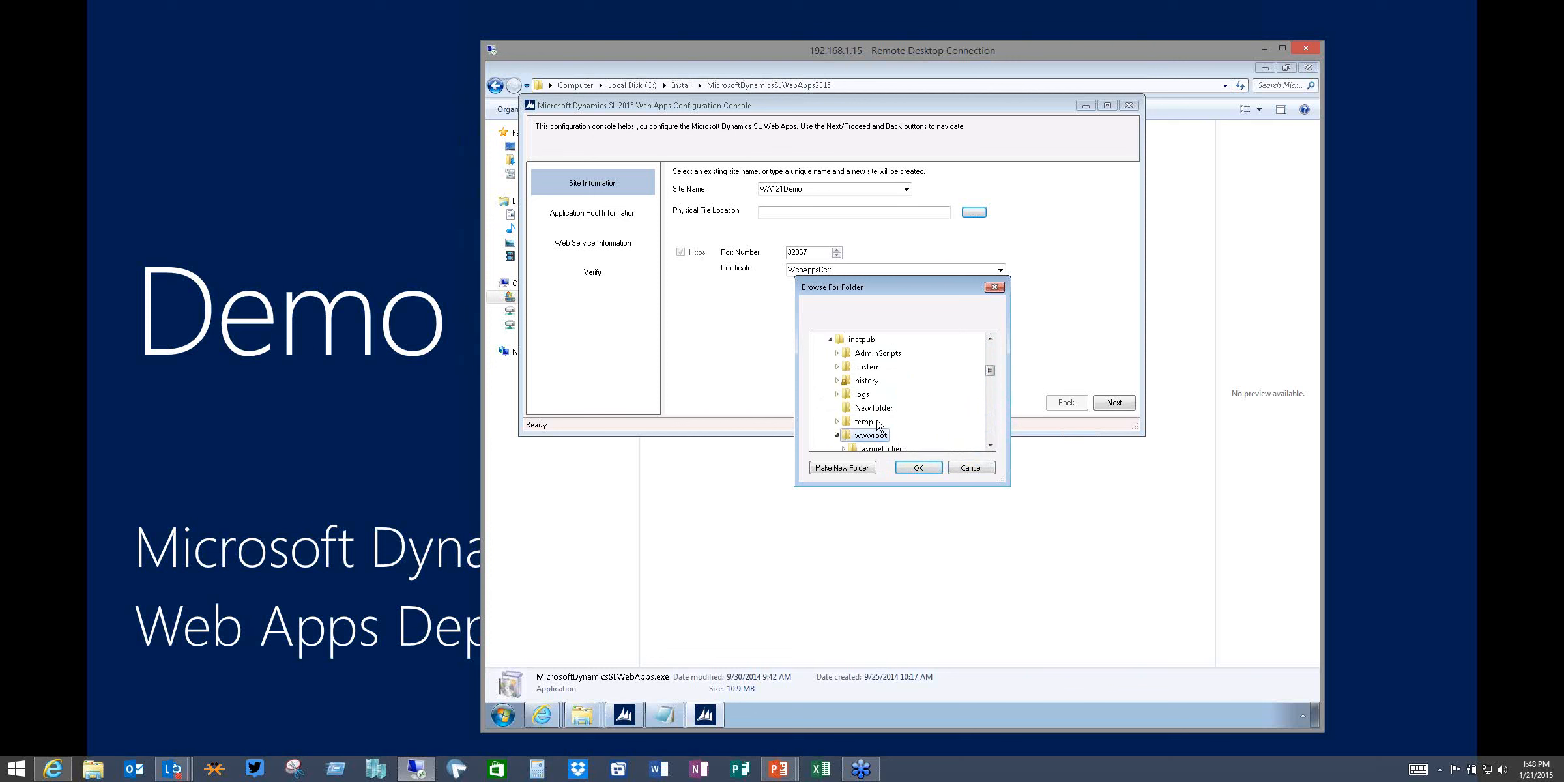
Create a new WA121Demo folder under wwwroot and use it as the physical file location
left_click(845, 469)
type("W")
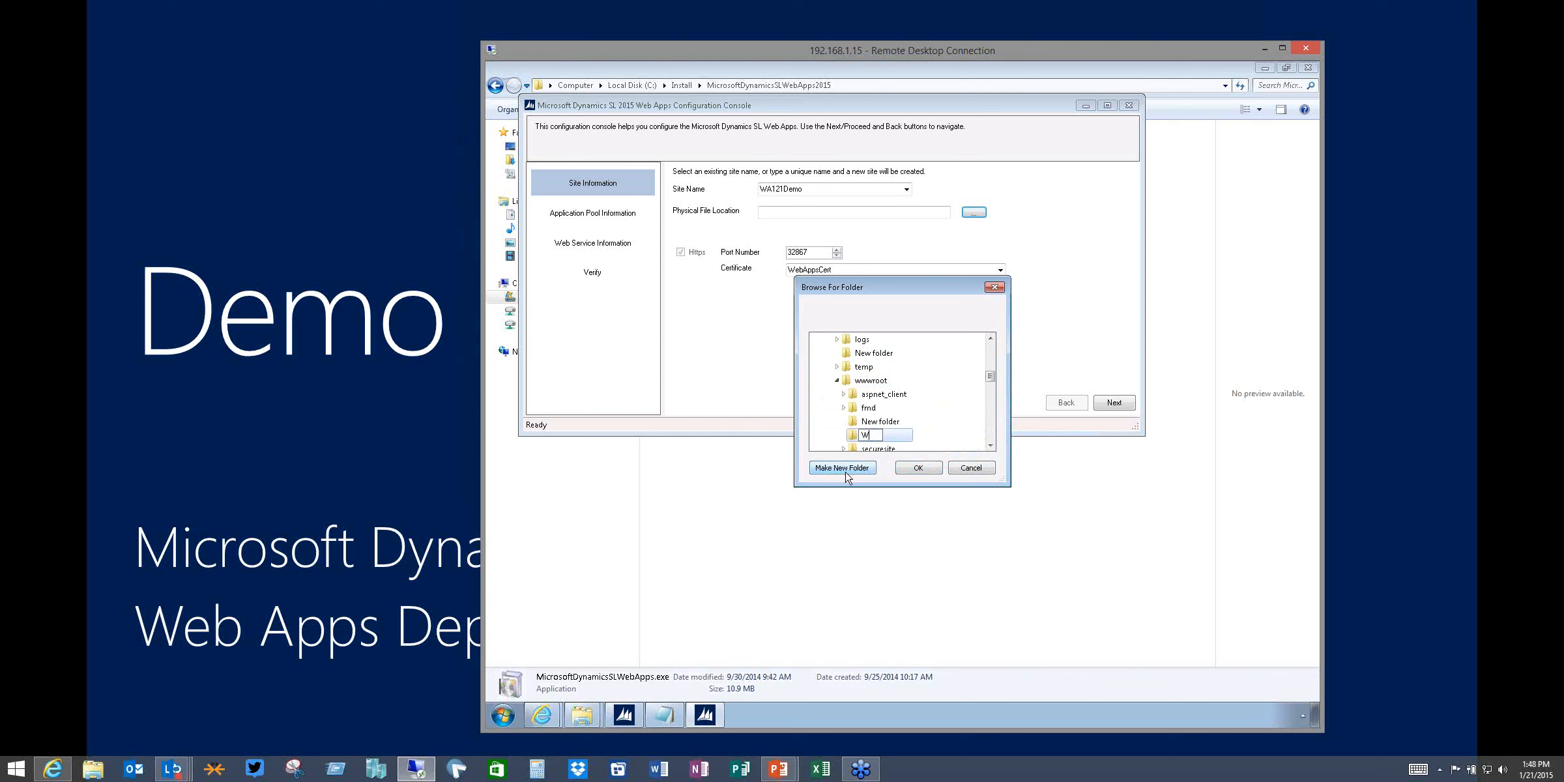
type("A121Demo")
left_click(911, 468)
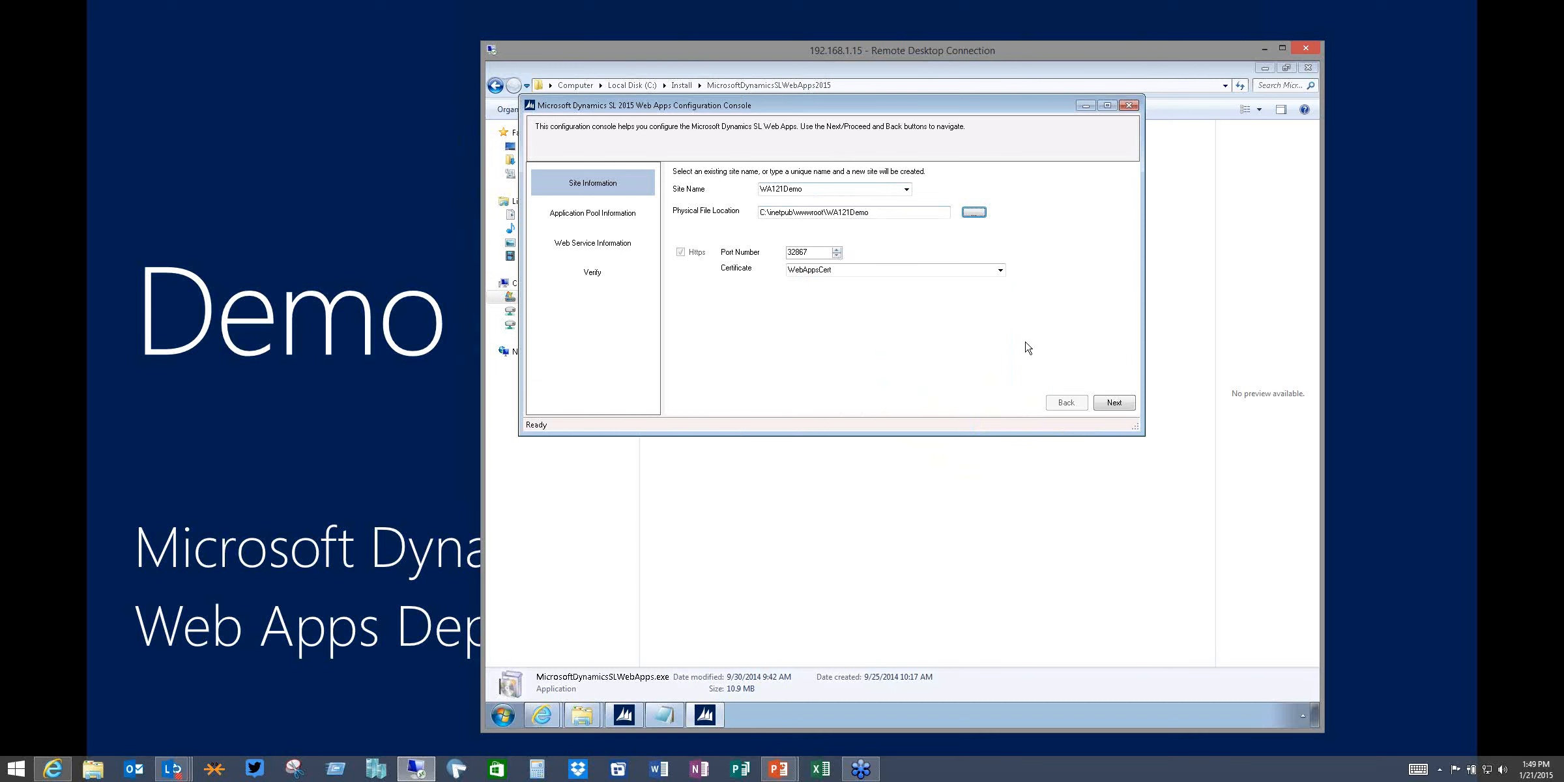
Choose the WebAppsCert certificate and move on to the application pool page
left_click(1000, 271)
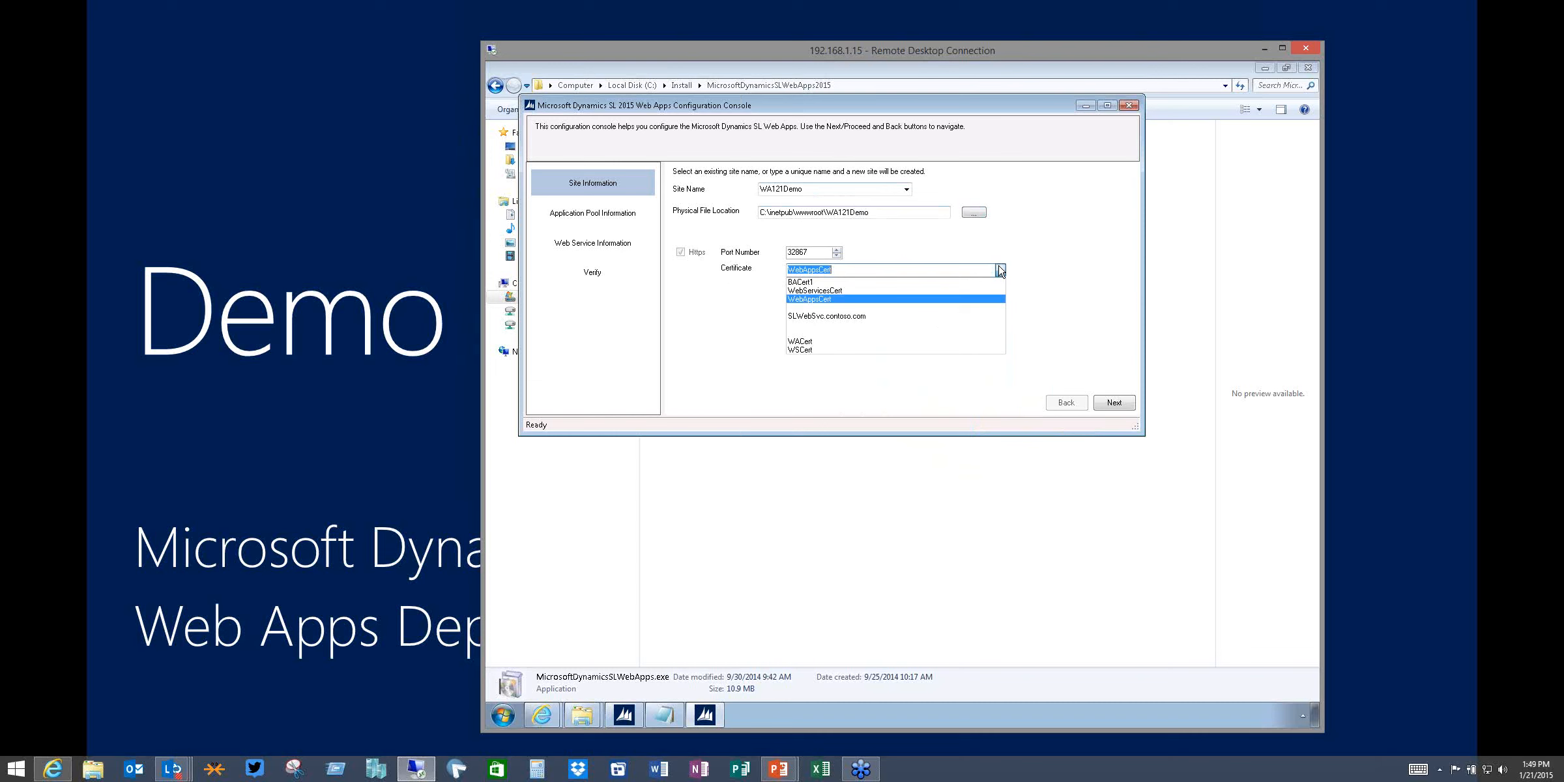
left_click(939, 298)
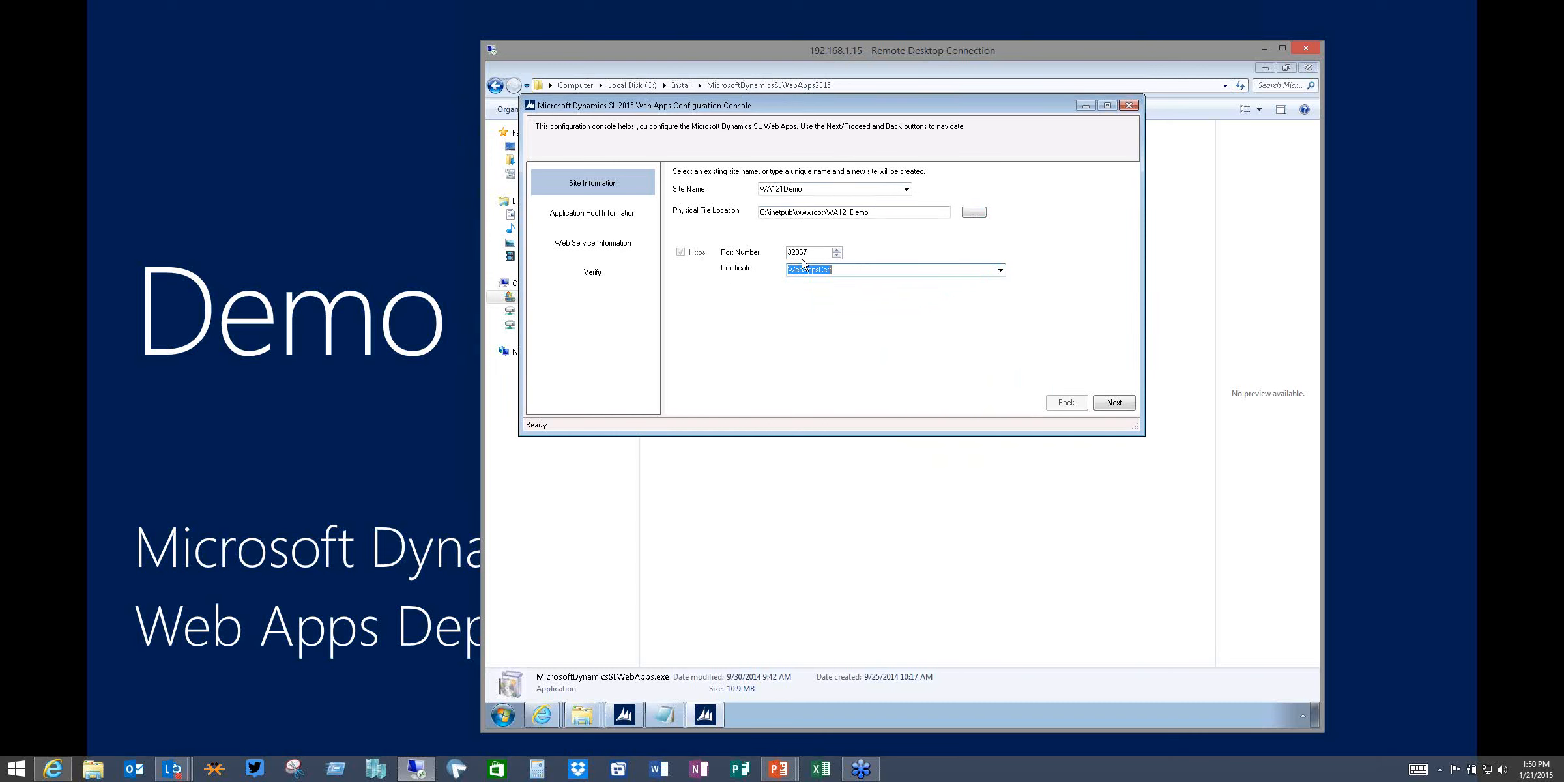
left_click(1116, 402)
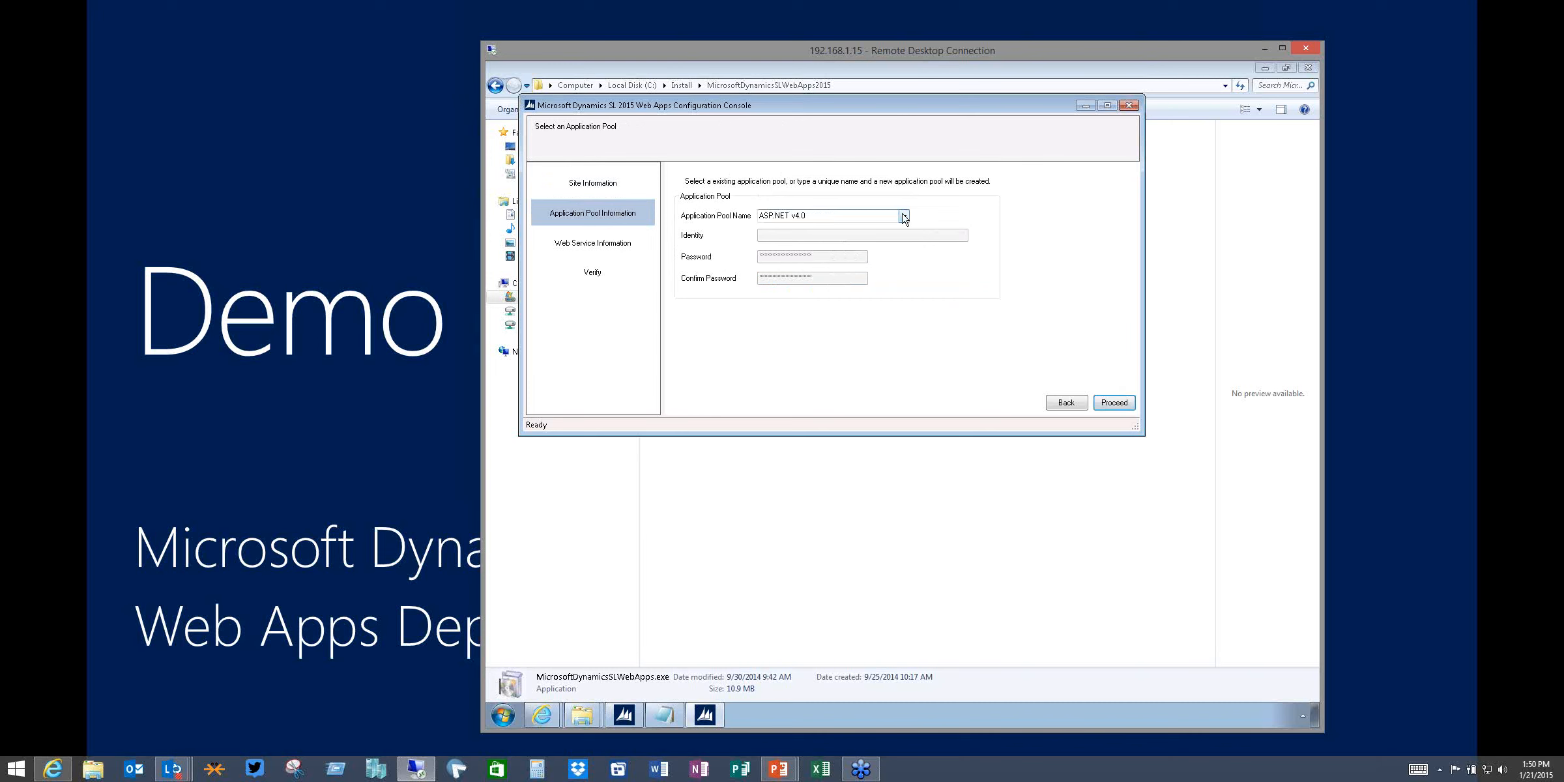
Name a new application pool WA121Demo
left_click(905, 217)
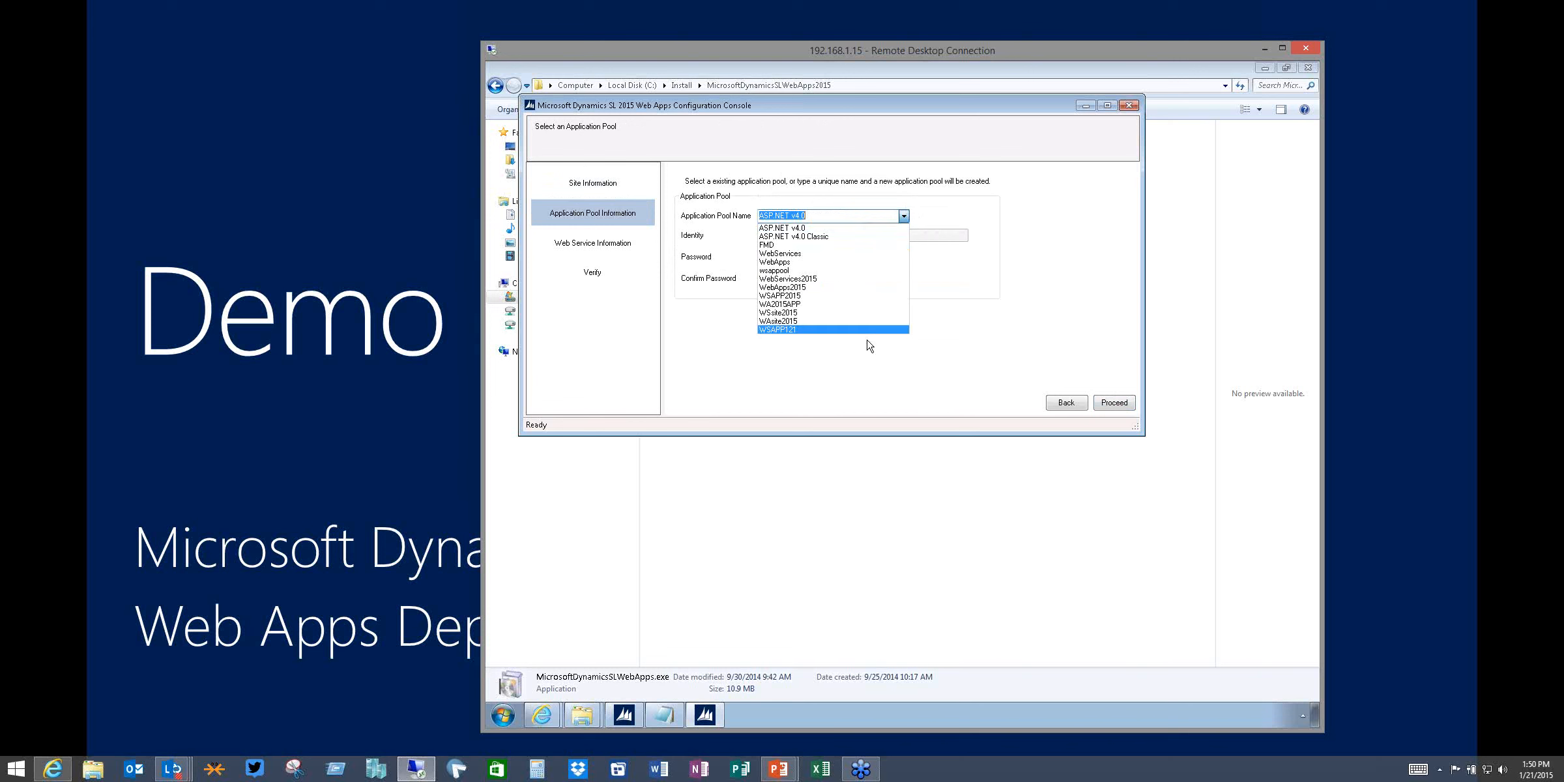
left_click(1046, 278)
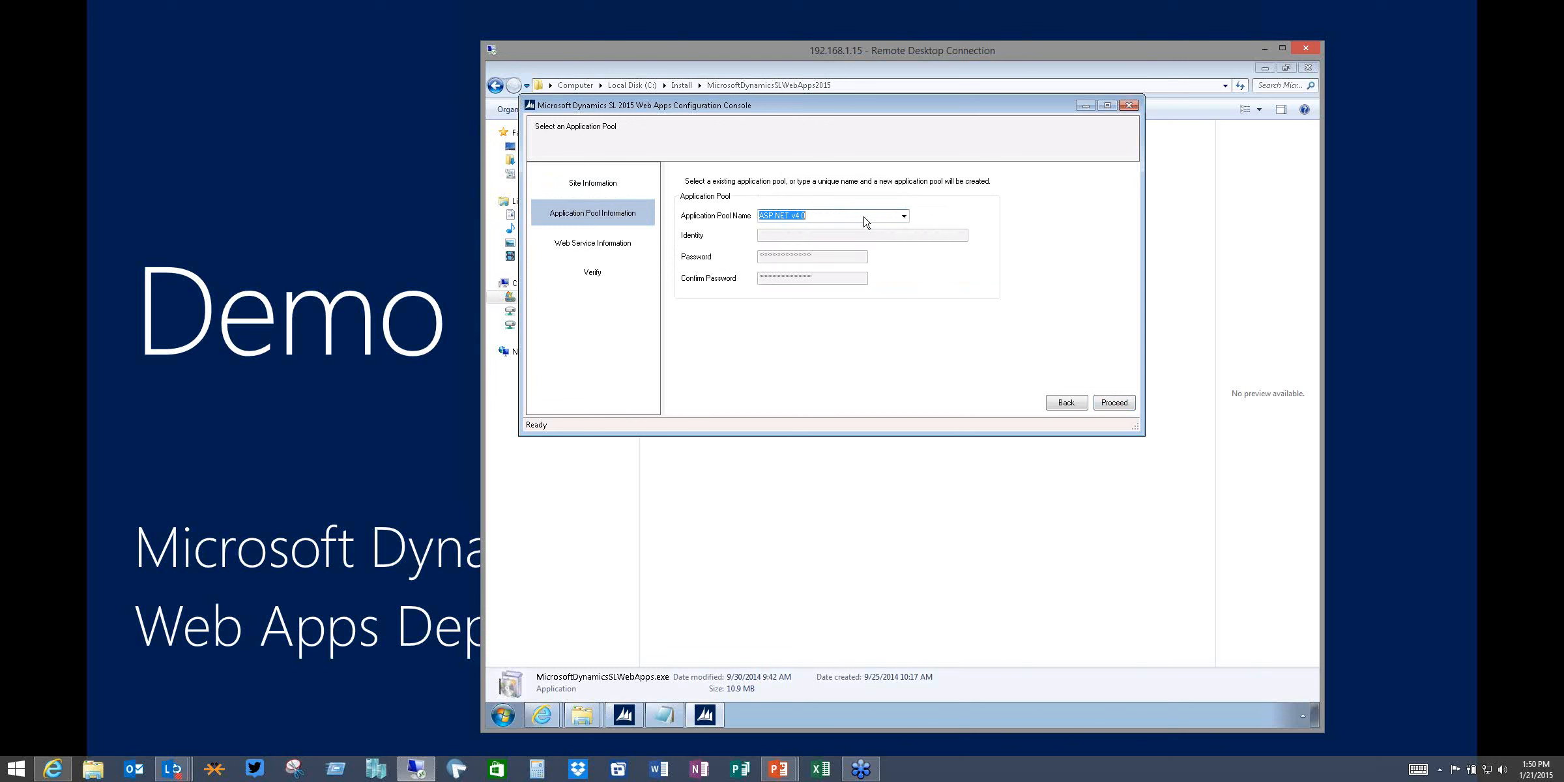
type("WA121Demo")
key("Tab")
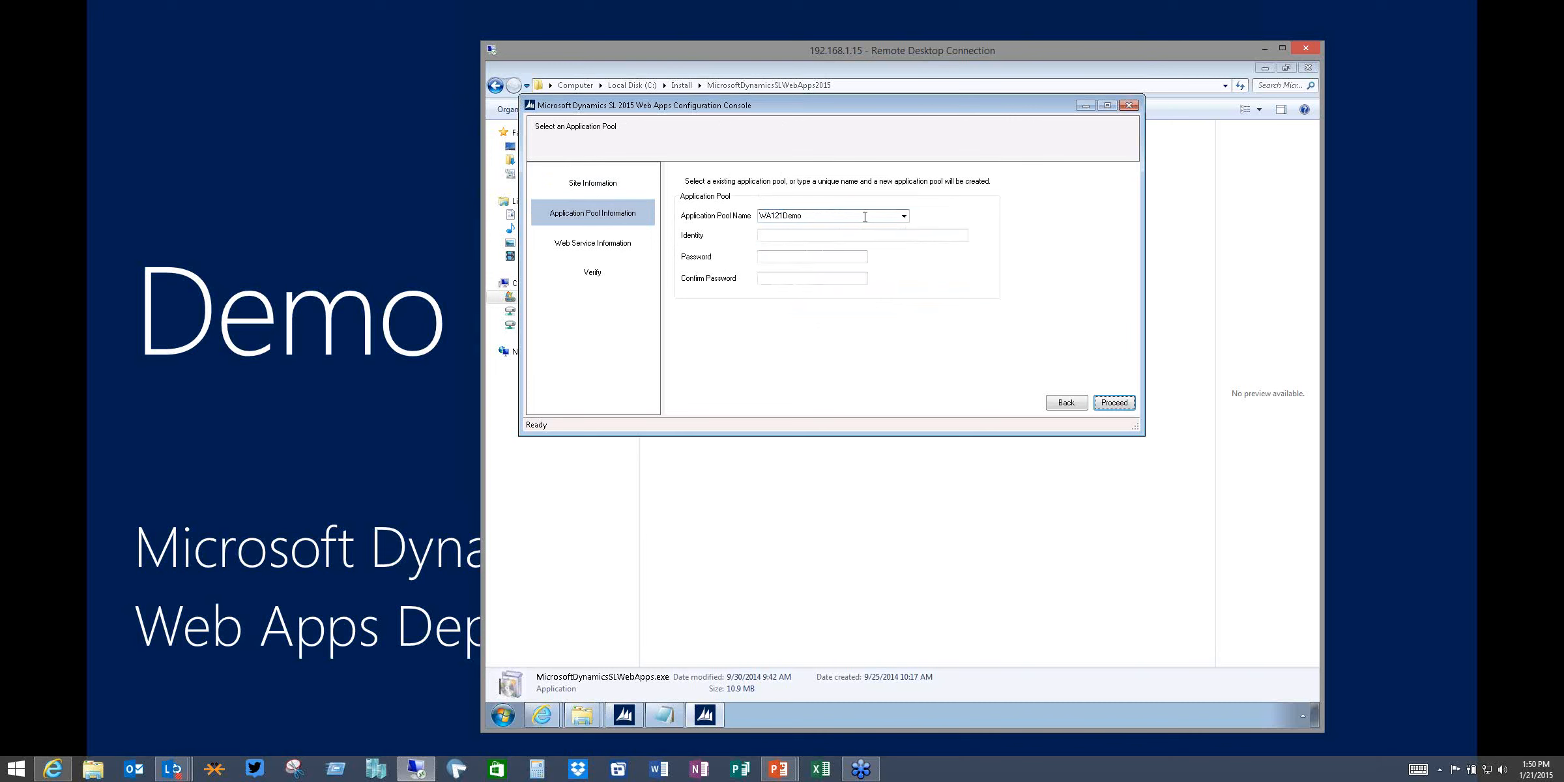
Set the pool identity to the contoso\sladmin account, enter and confirm its password, and proceed
left_click(770, 236)
type("contoso\\sladmin")
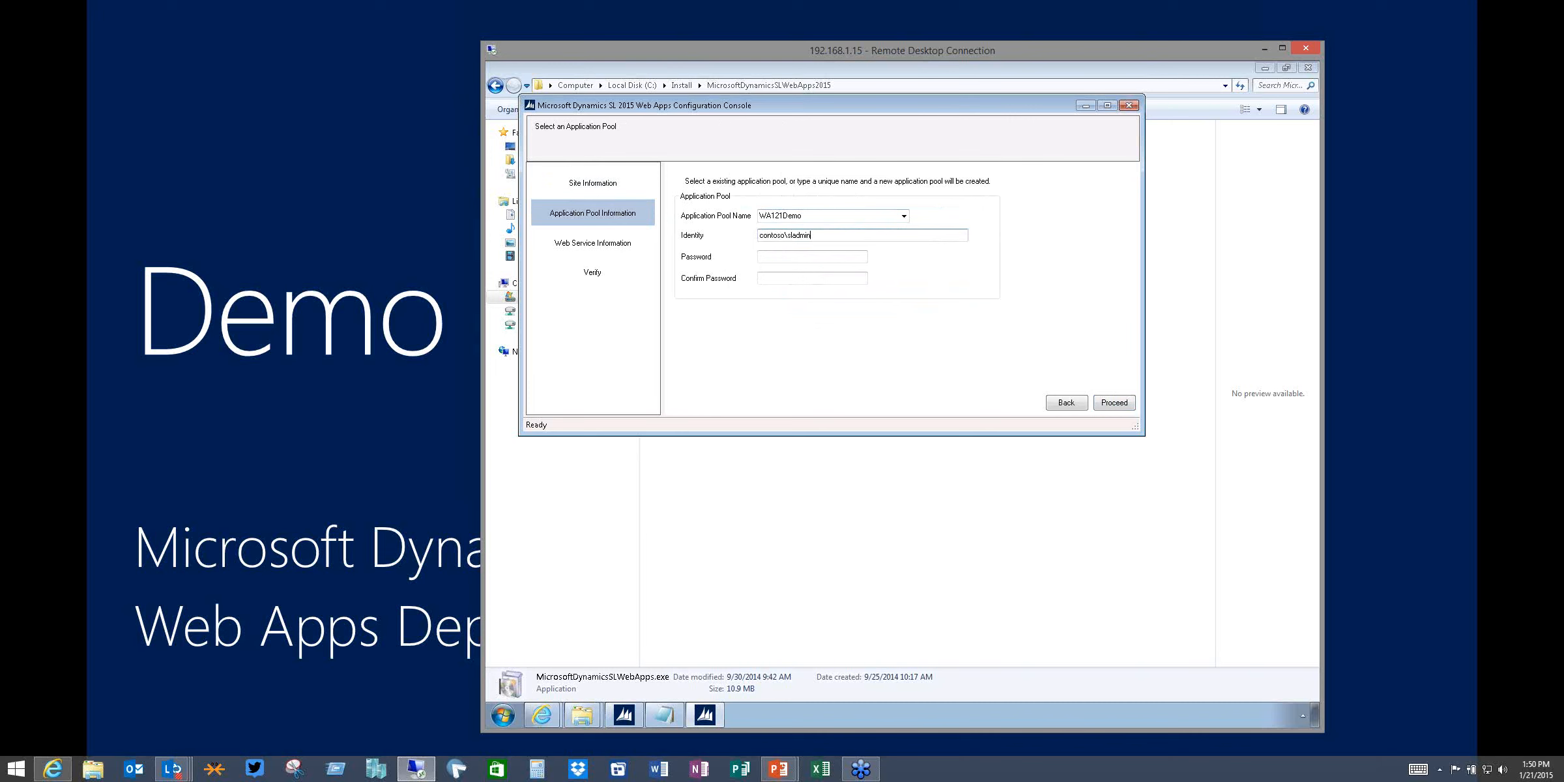
key("Tab")
type("pass@")
key("Tab")
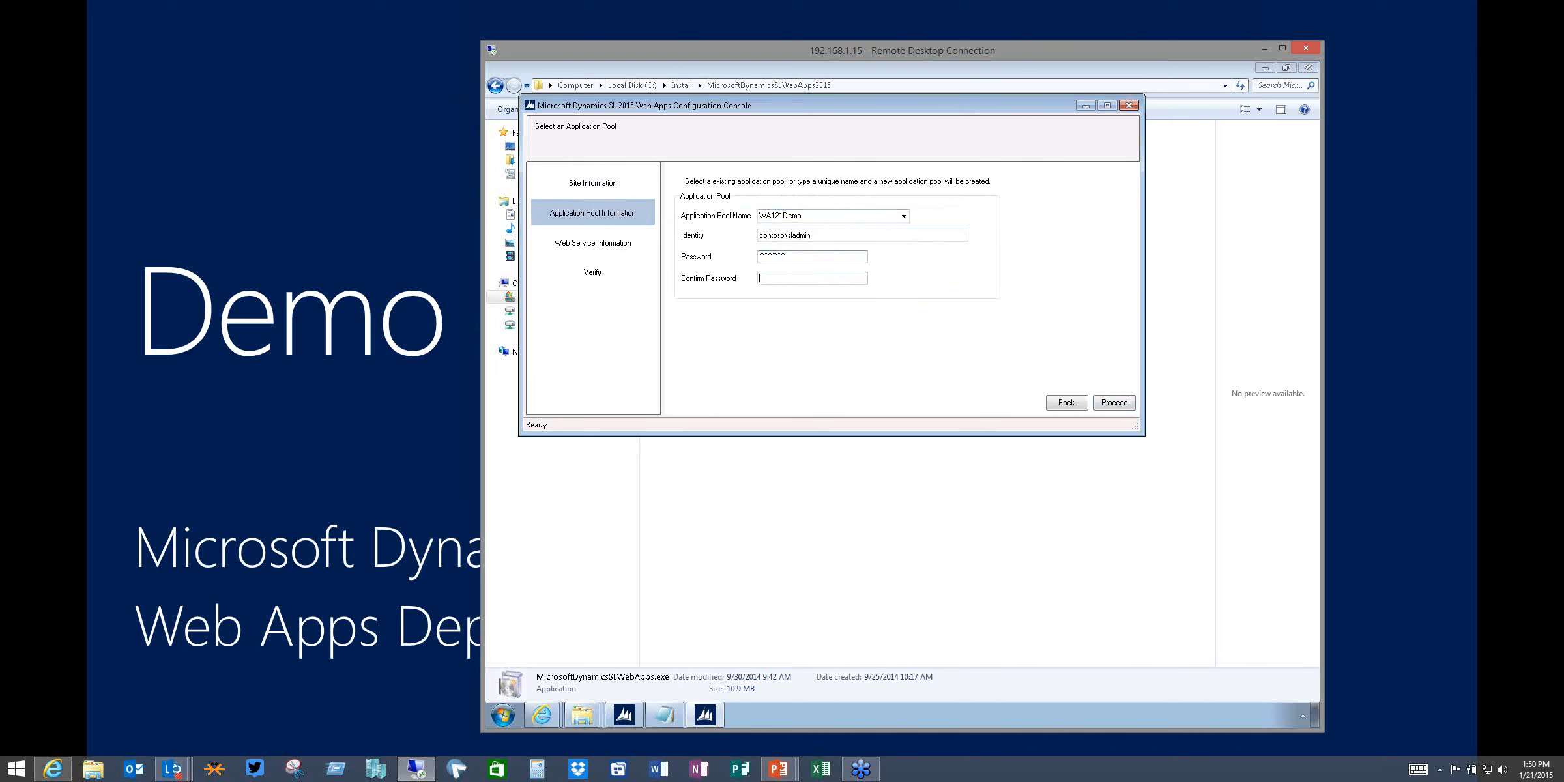
type("pas")
left_click(1108, 404)
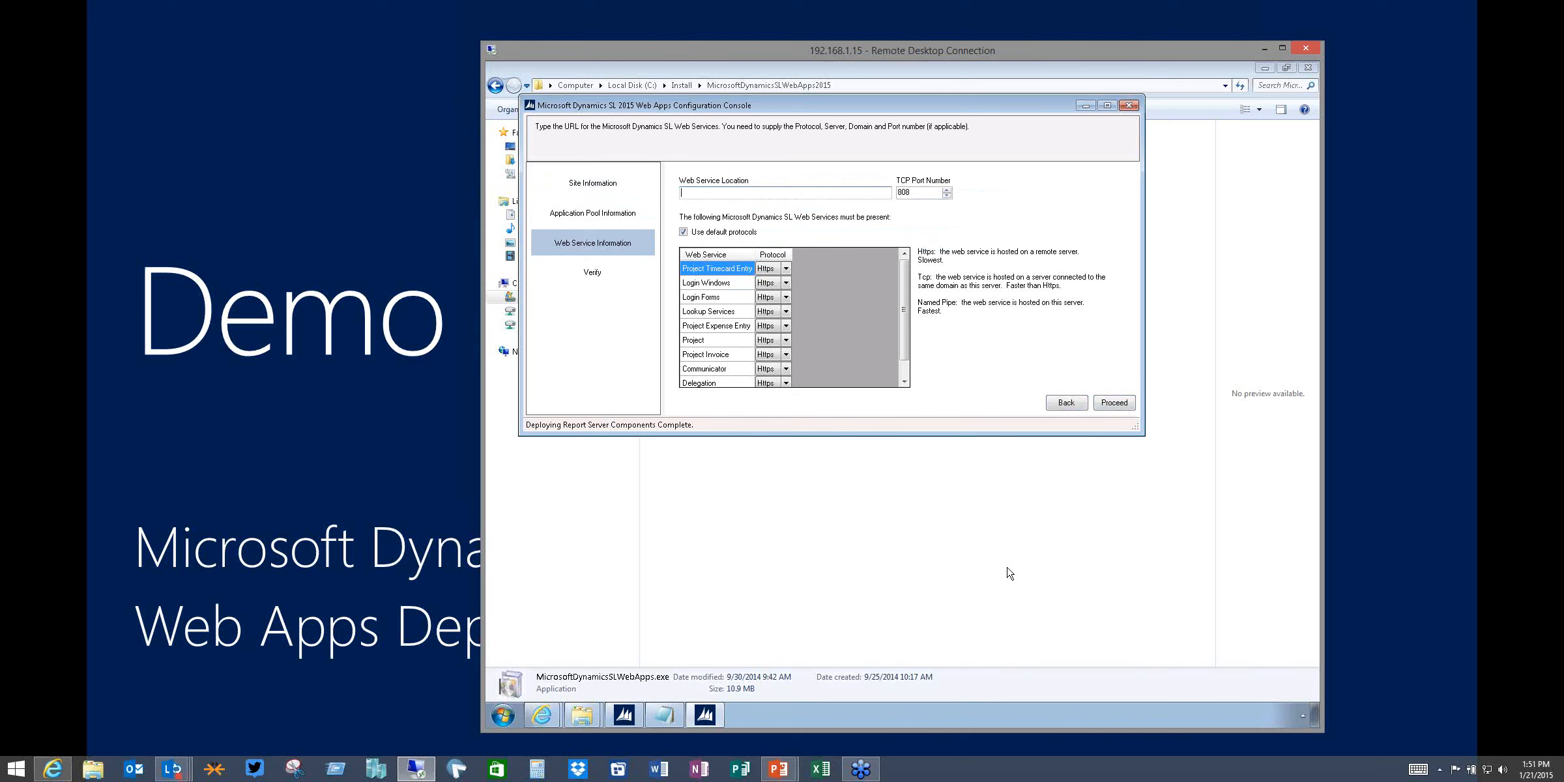
Switch to the Web Services configuration console and open its LoginWindows service URL in the browser
left_click(624, 717)
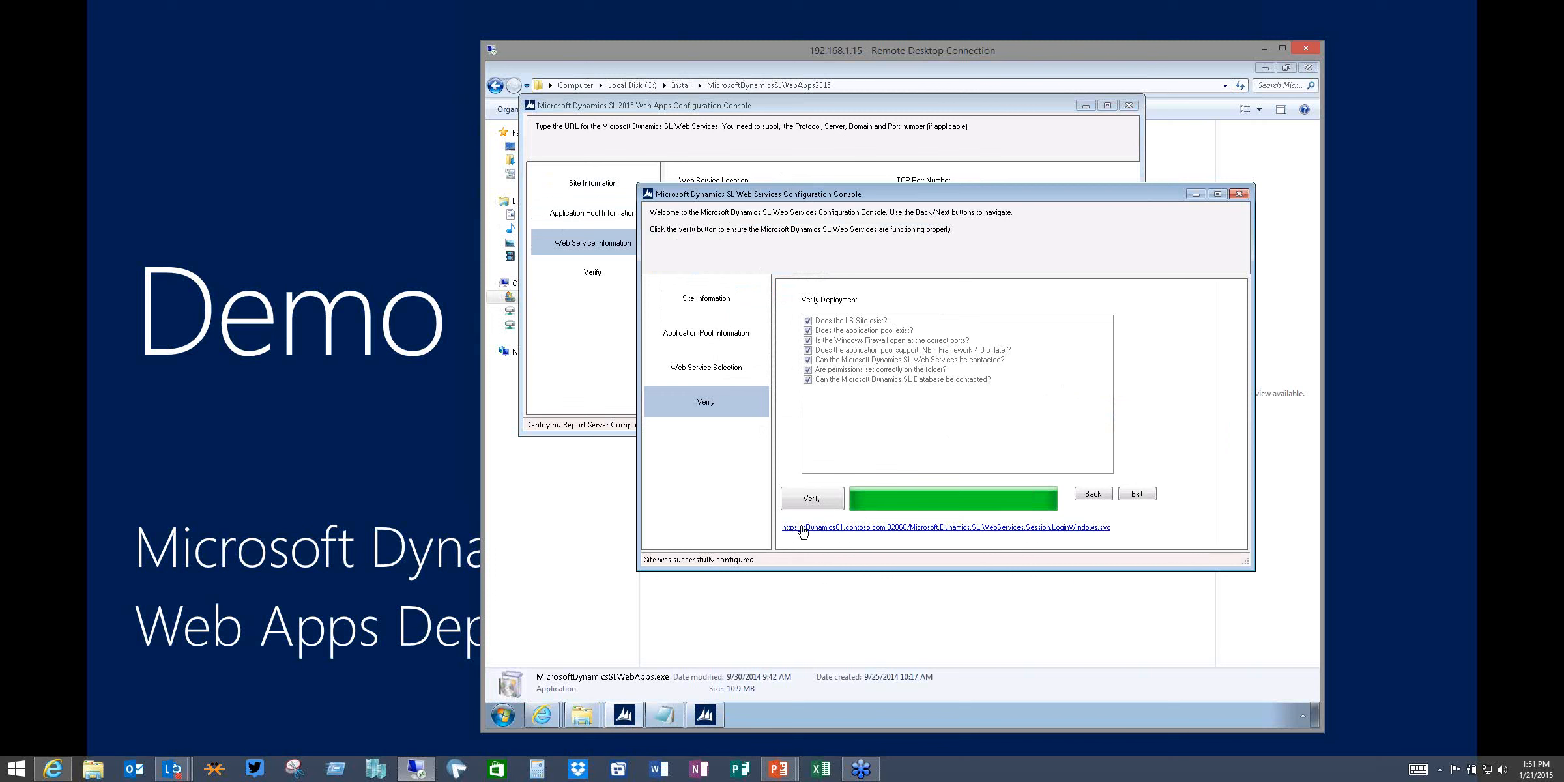
left_click(877, 528)
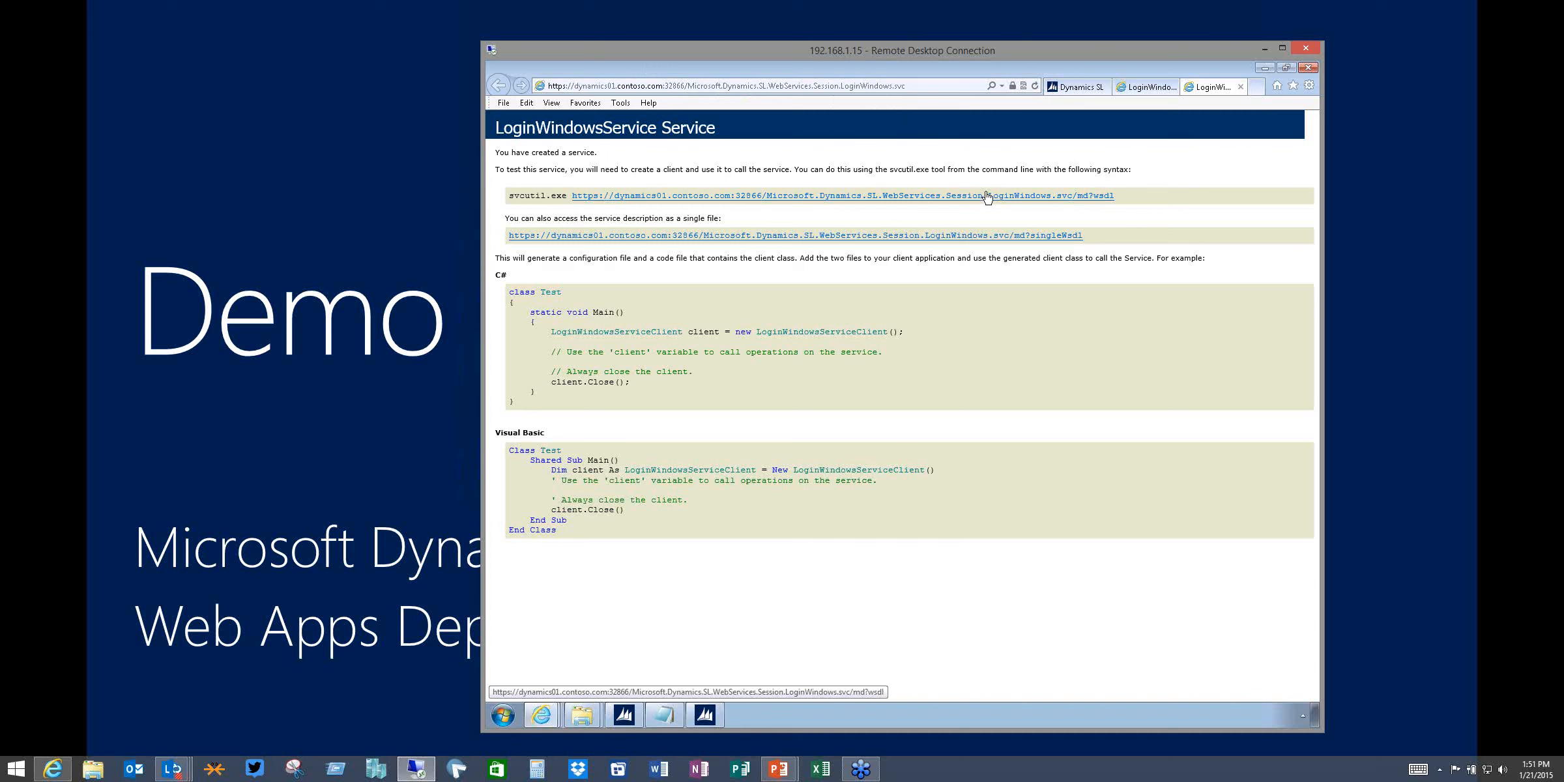
left_click(683, 85)
left_click(684, 86)
left_click_drag(685, 85, 521, 97)
key("ctrl+c")
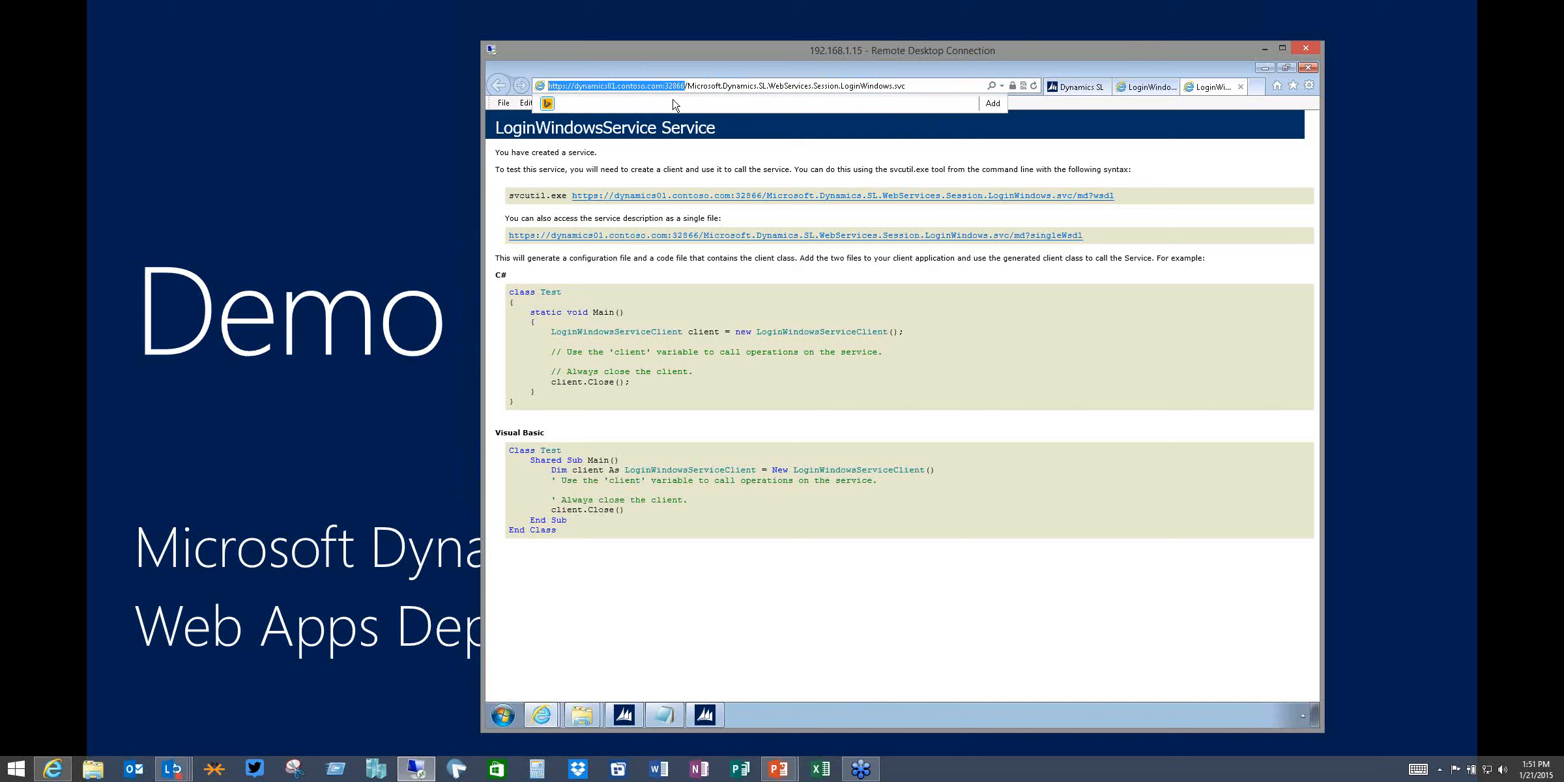
left_click(704, 715)
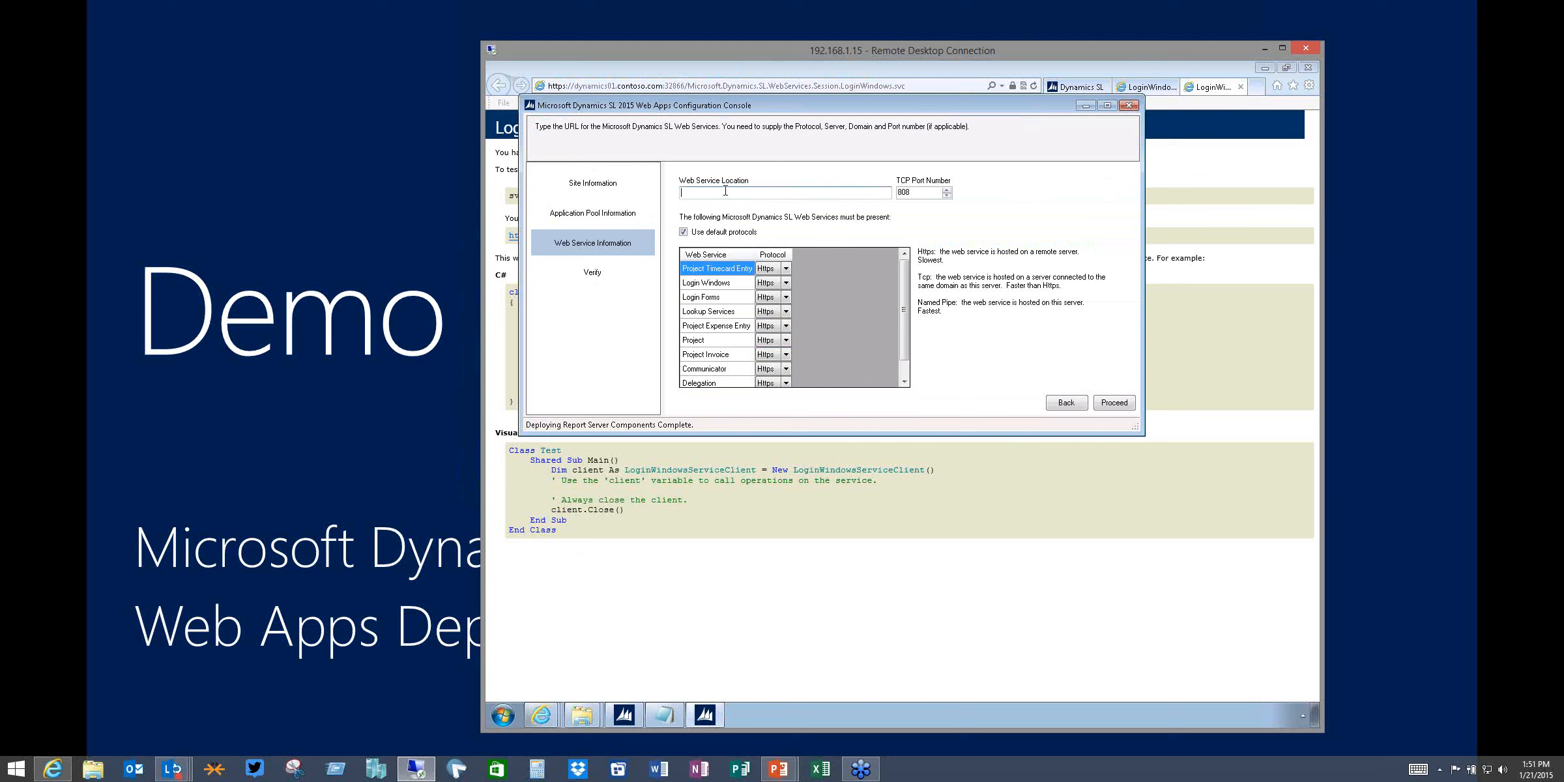
key("ctrl+v")
mouse_move(906, 316)
left_mouse_down()
mouse_move(909, 361)
mouse_move(911, 296)
left_mouse_up()
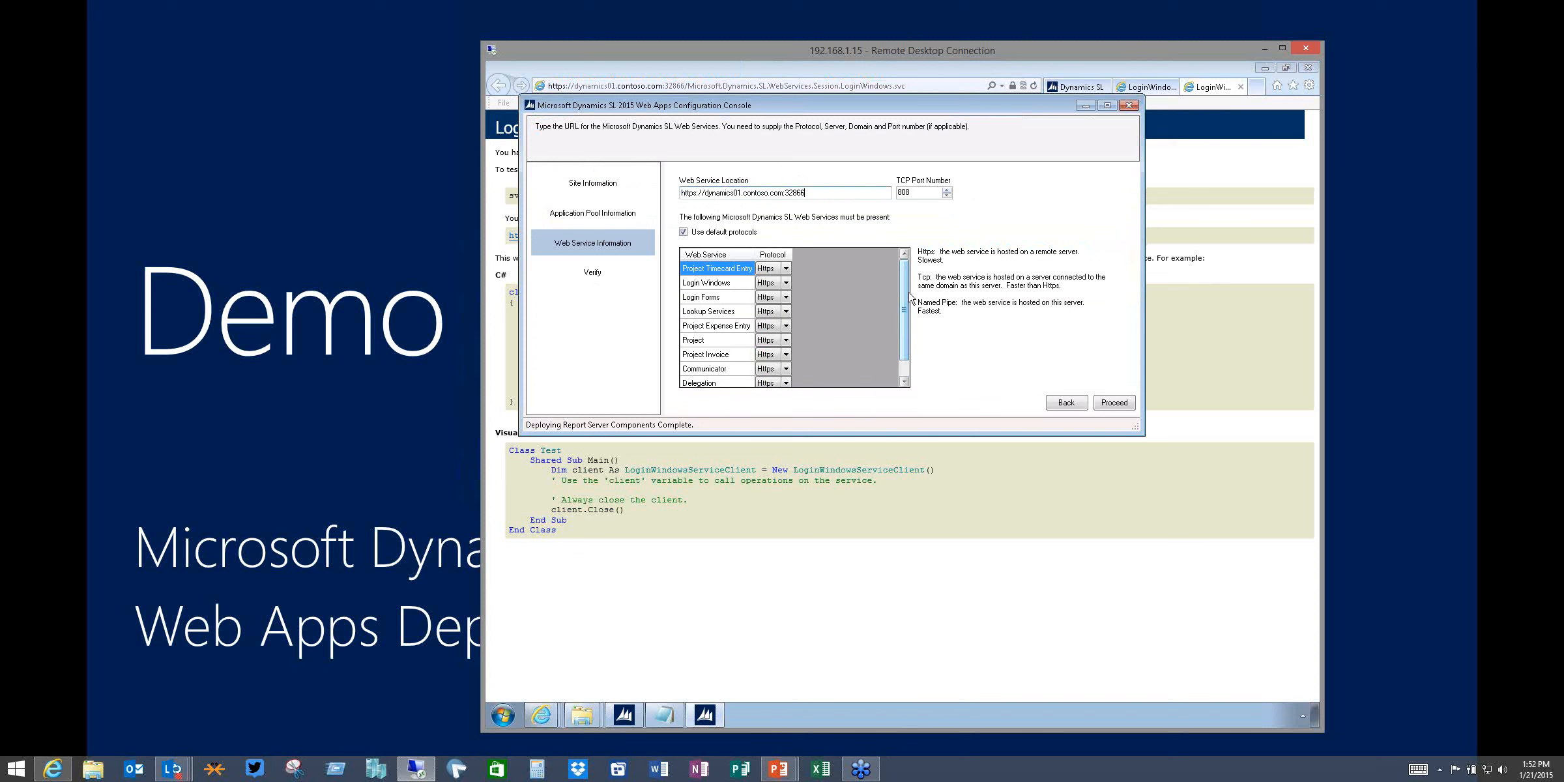
Set the TCP port number to 811
left_click(947, 189)
left_click(947, 189)
left_click_drag(904, 319, 906, 282)
left_click_drag(906, 282, 907, 336)
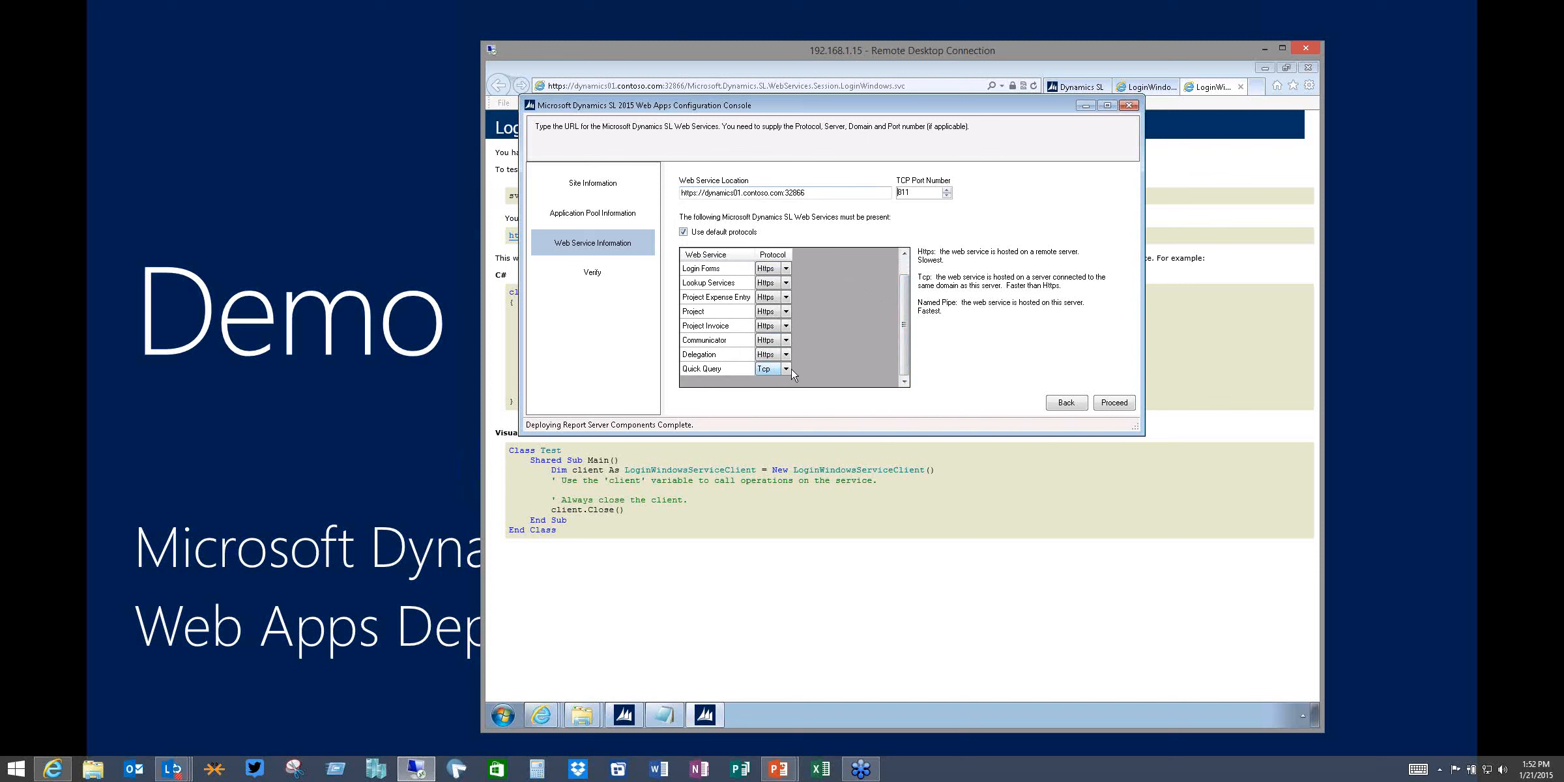
Clear the Use default protocols option, choose the Quick Query service's protocol and proceed
left_click(683, 233)
left_click(786, 369)
left_click(778, 390)
left_click(1106, 405)
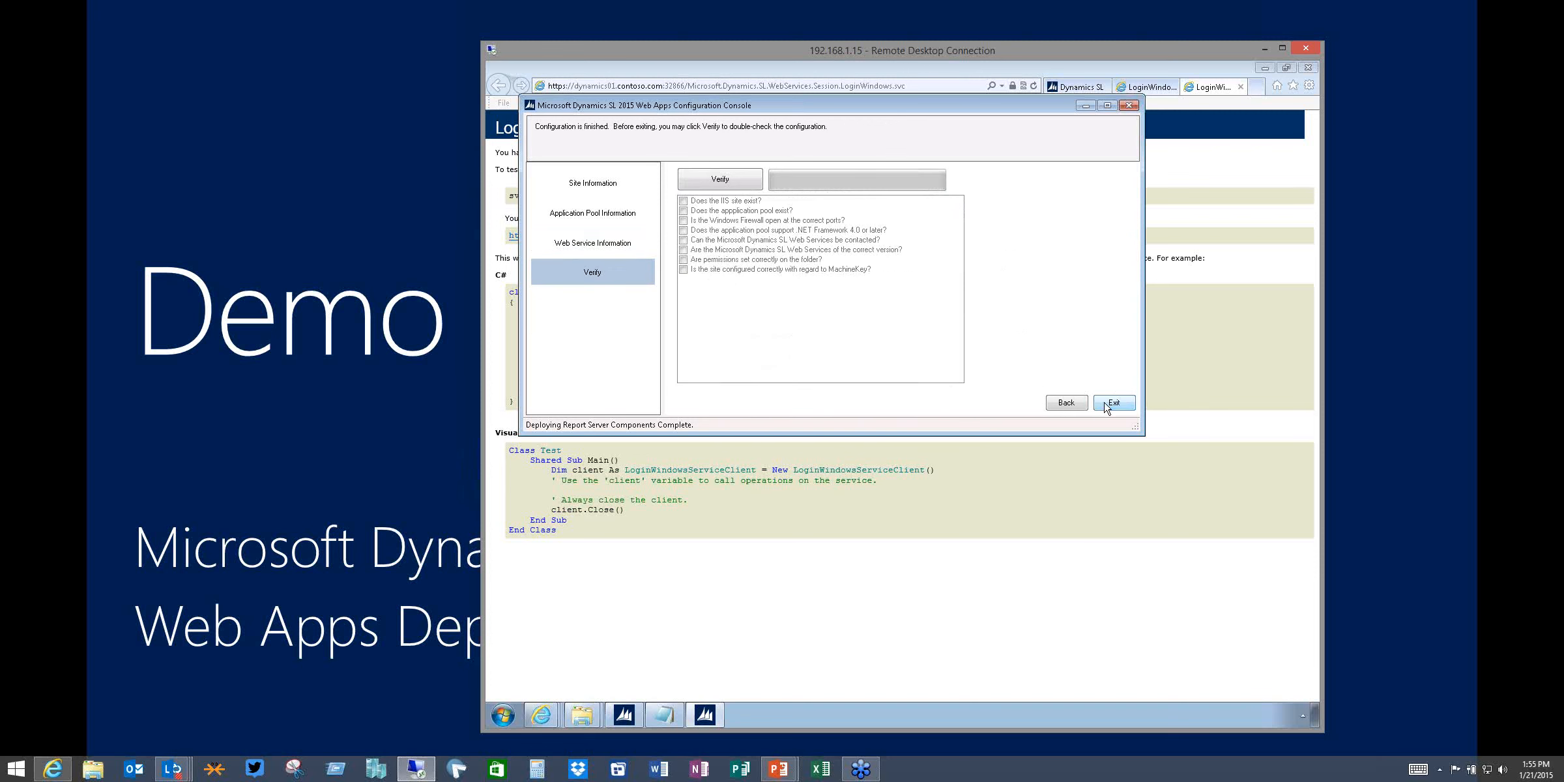
Verify the Web Apps configuration and widen the verification issues dialog to read it
left_click(728, 181)
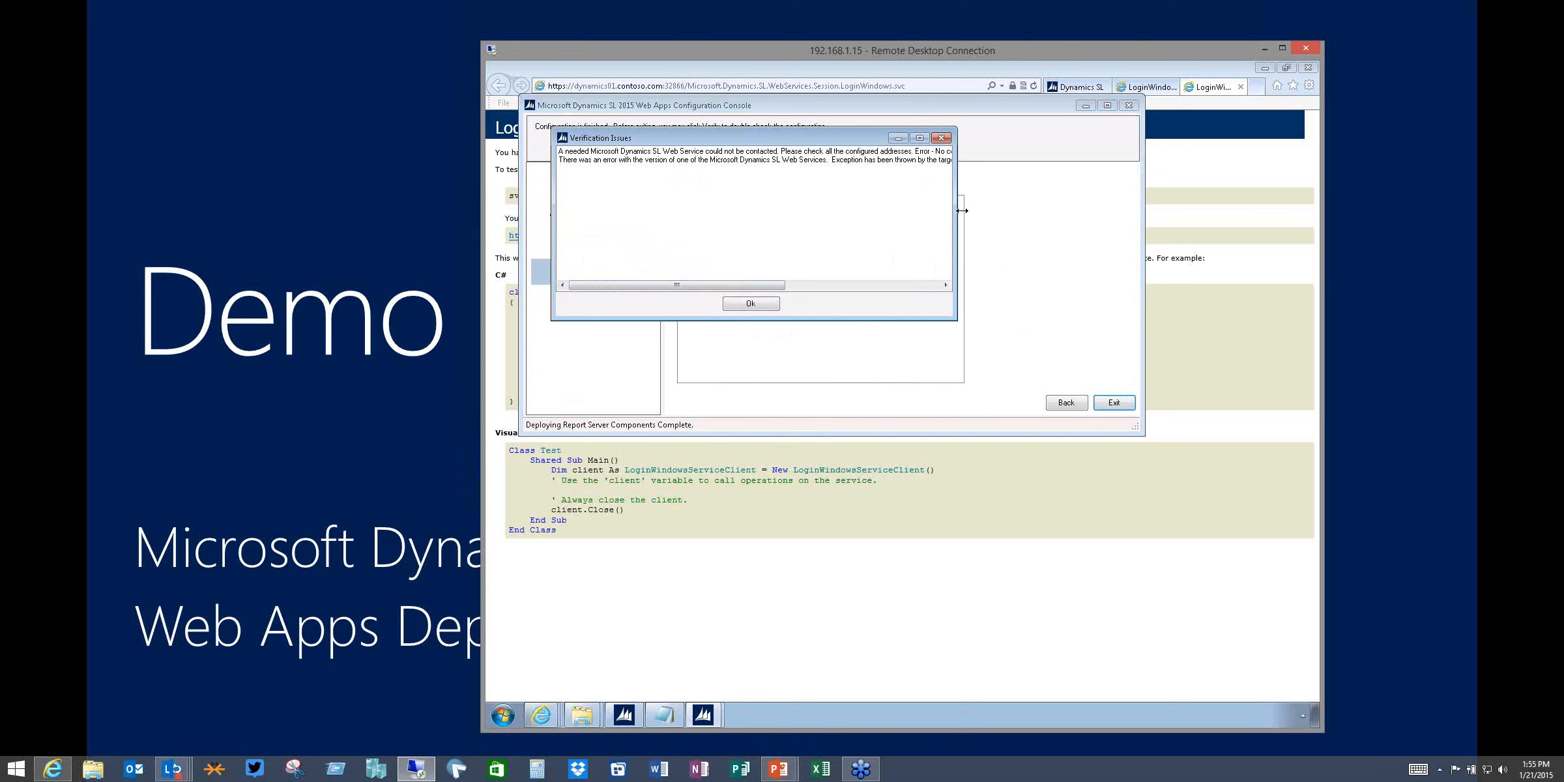
left_click_drag(956, 212, 1133, 189)
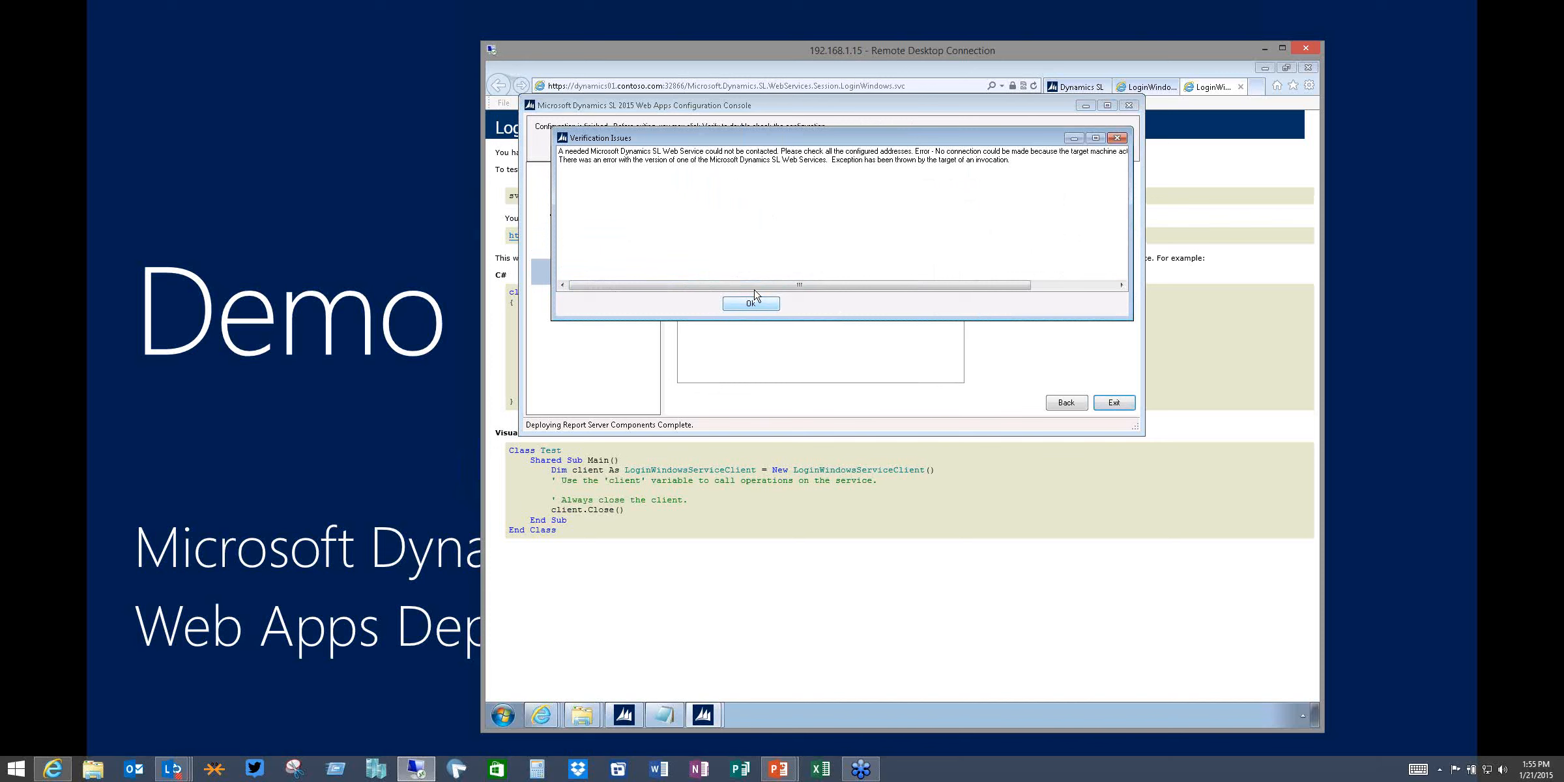
Scroll through the verification issues, close them, and return to the Web Service Information page
mouse_move(771, 285)
left_mouse_down()
mouse_move(865, 286)
mouse_move(749, 302)
left_mouse_up()
left_click(740, 307)
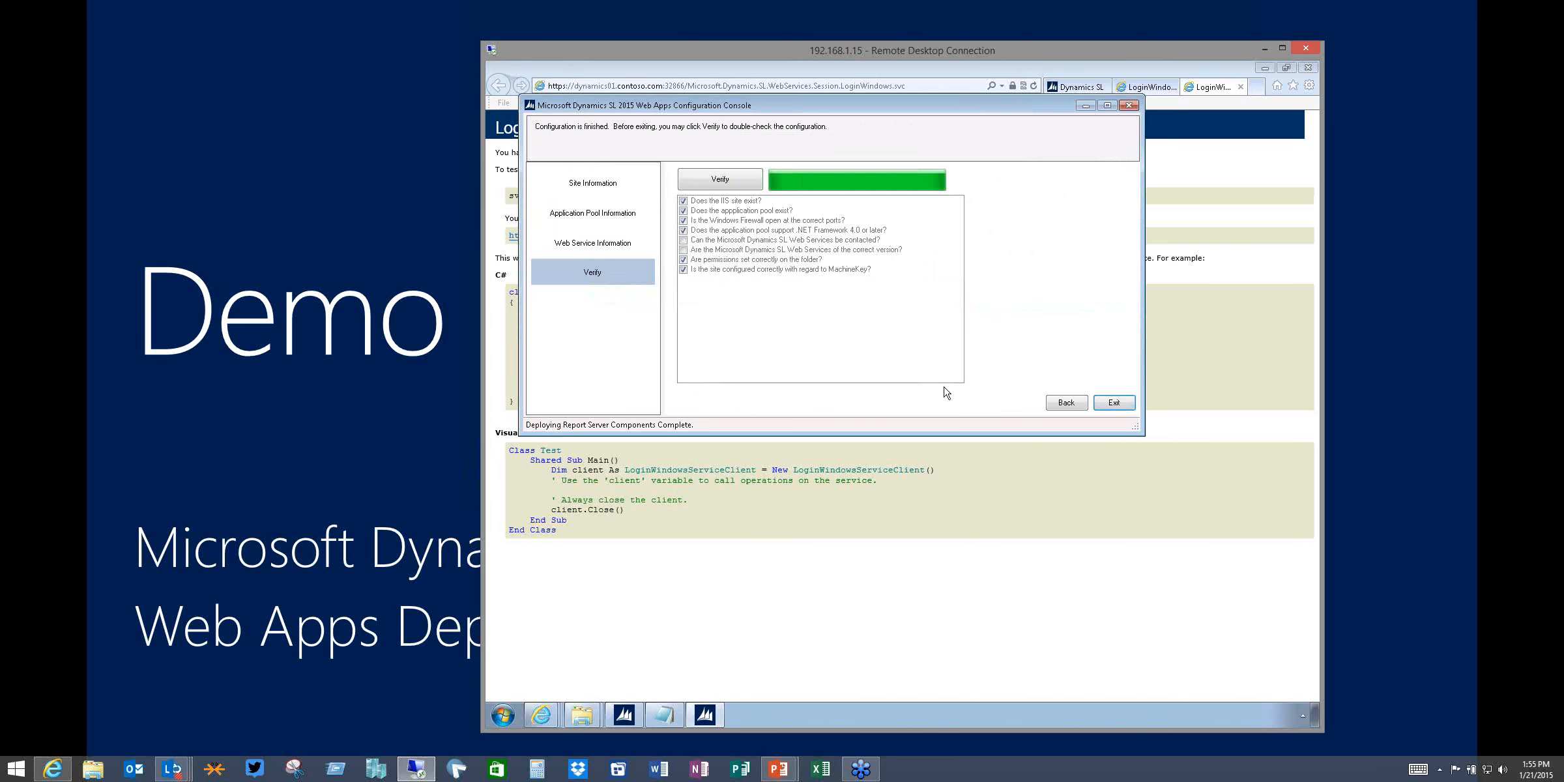
left_click(1065, 403)
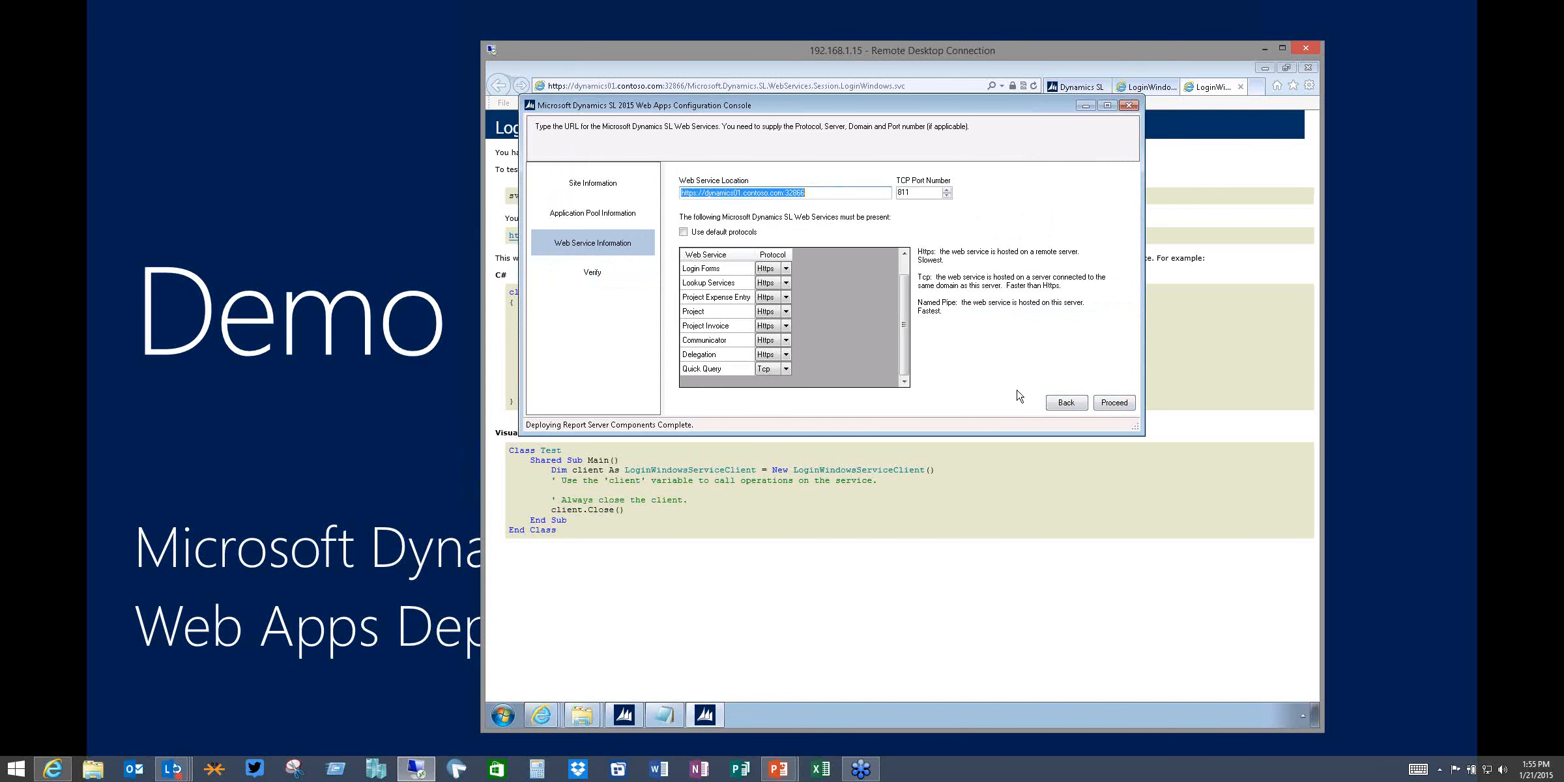
Switch the Quick Query service's protocol to Https, proceed, and run the verification again
left_click(787, 369)
left_click(779, 384)
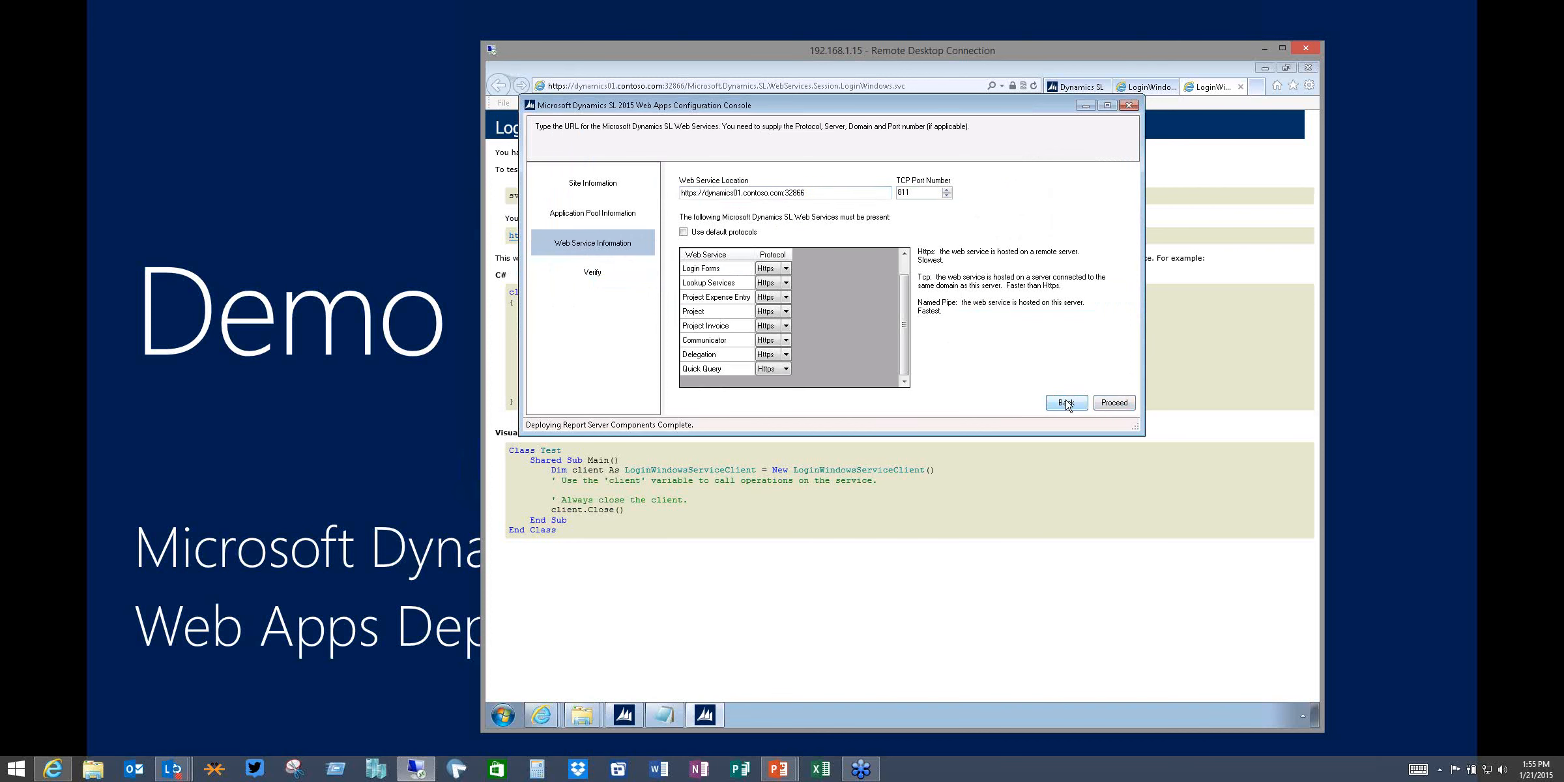
left_click(1106, 405)
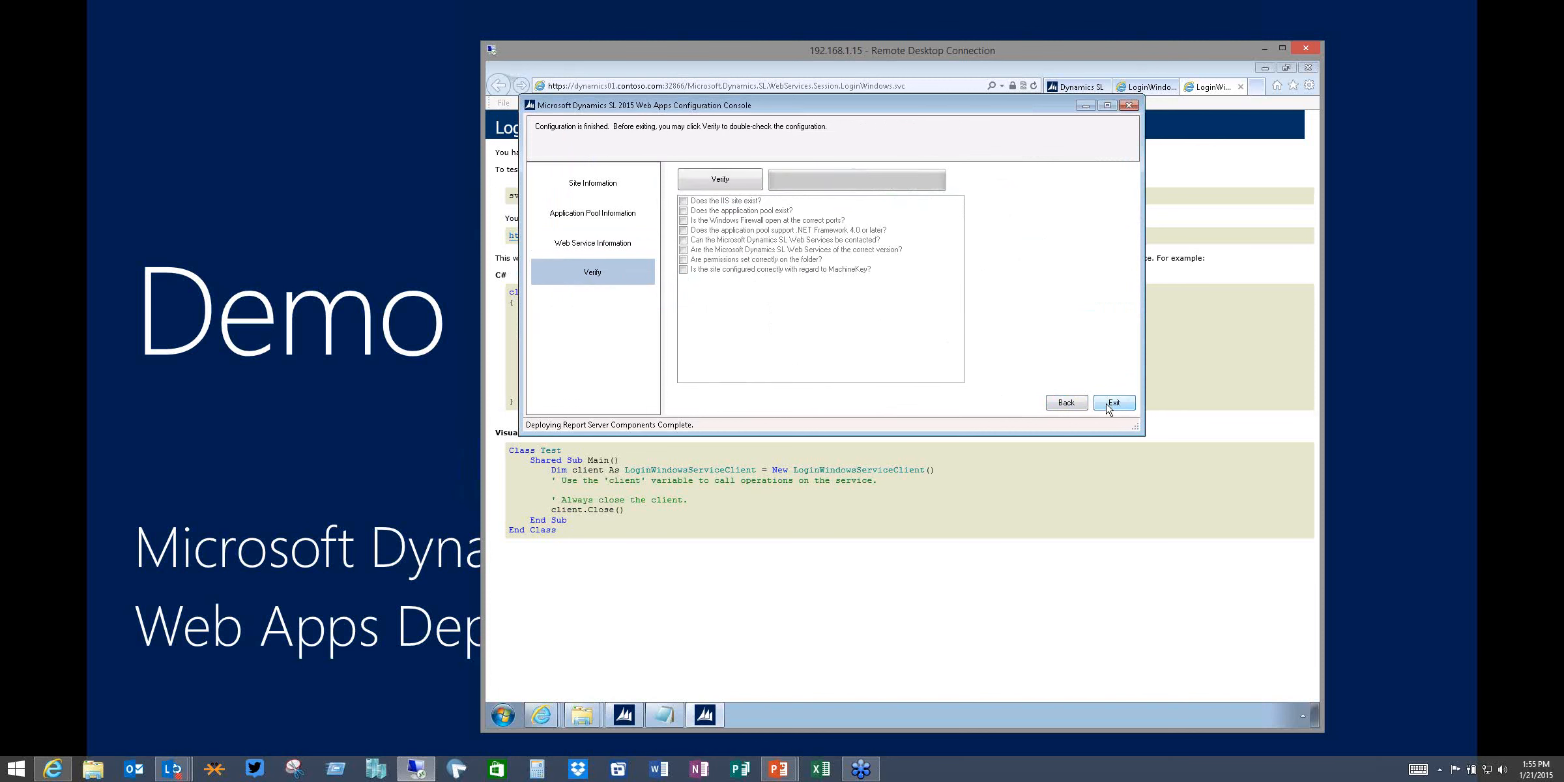
left_click(741, 189)
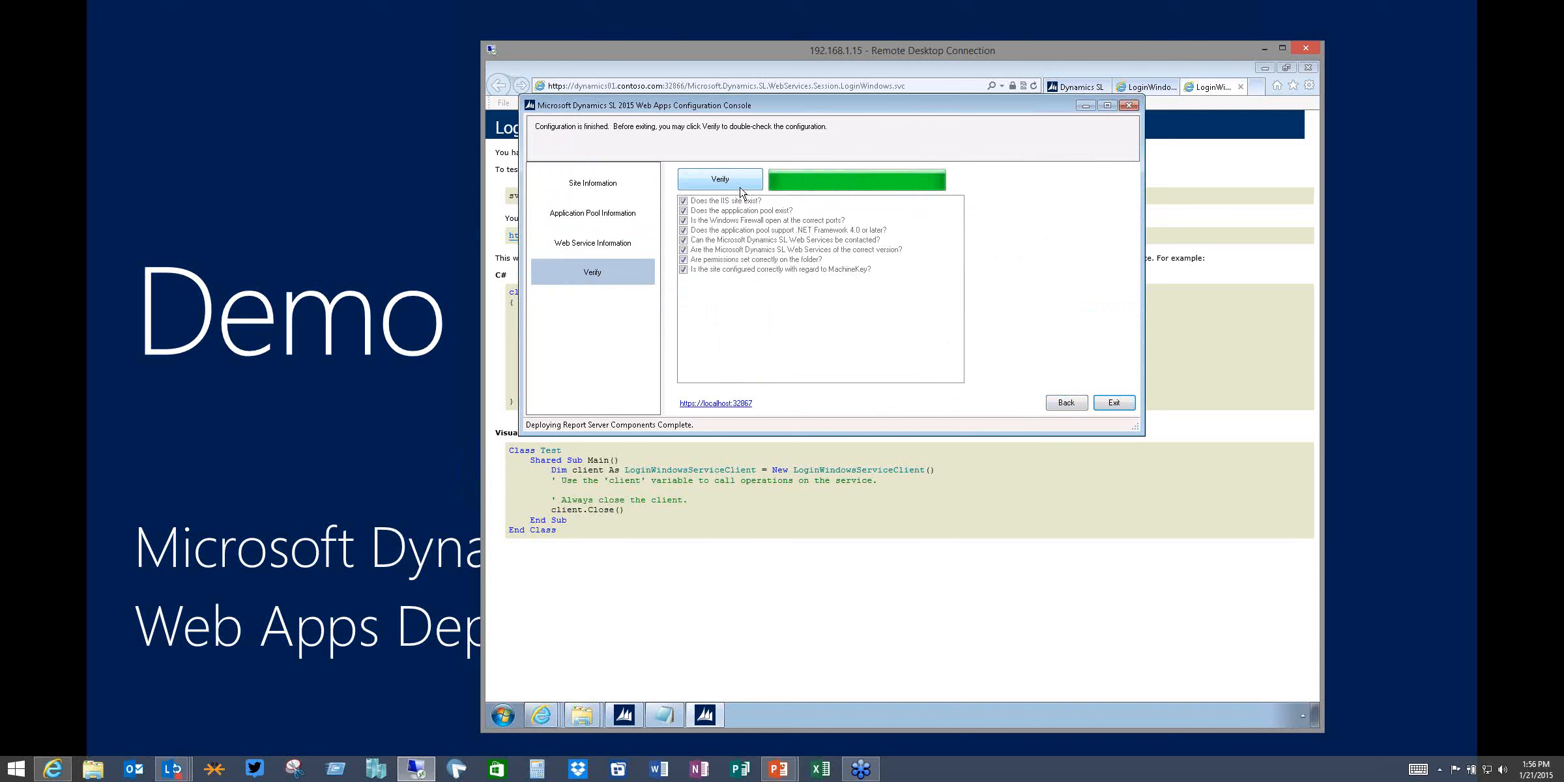
Go back to the Web Service Information page and set the Quick Query protocol back to Tcp
left_click(1076, 404)
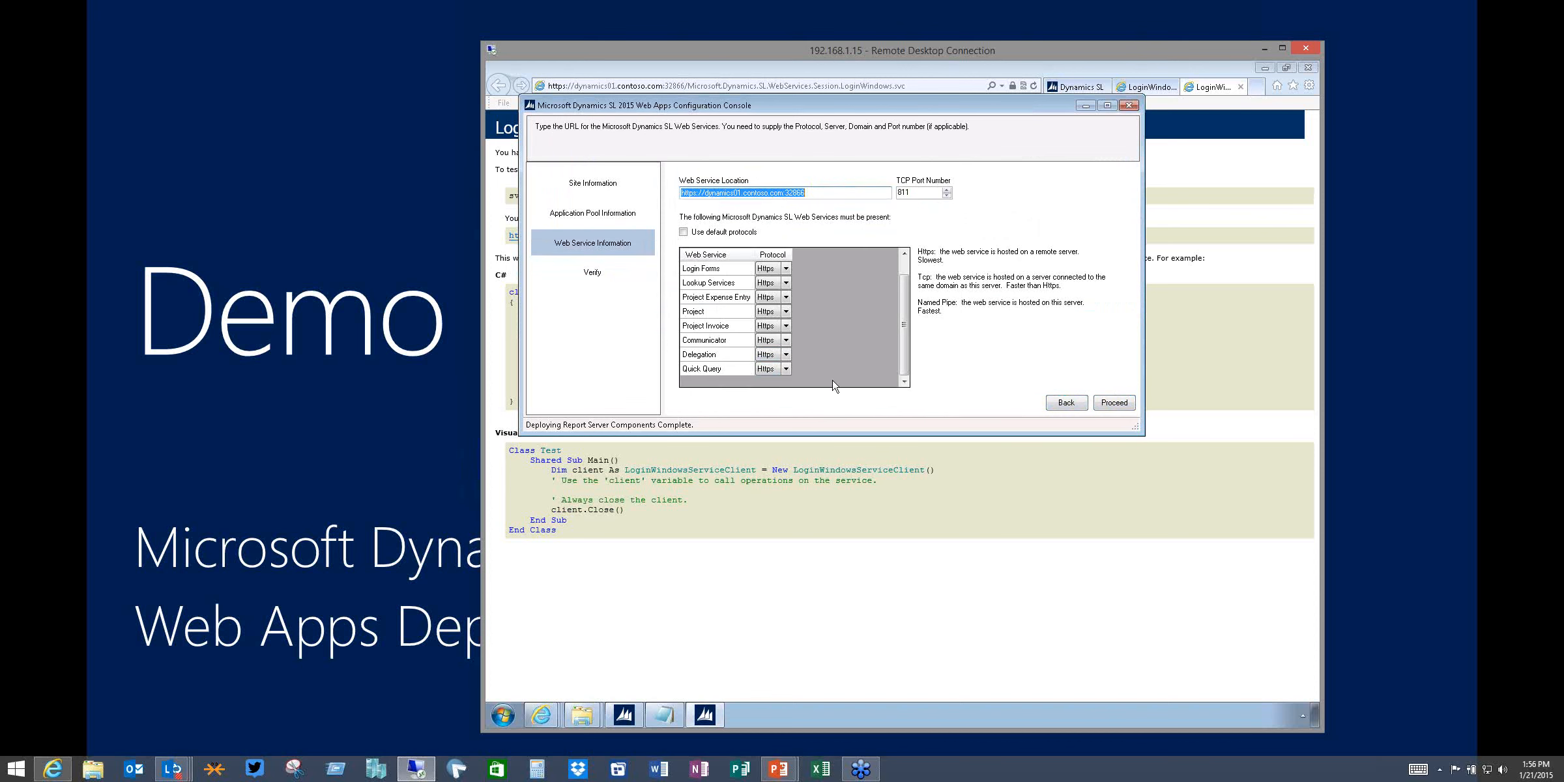
left_click(785, 369)
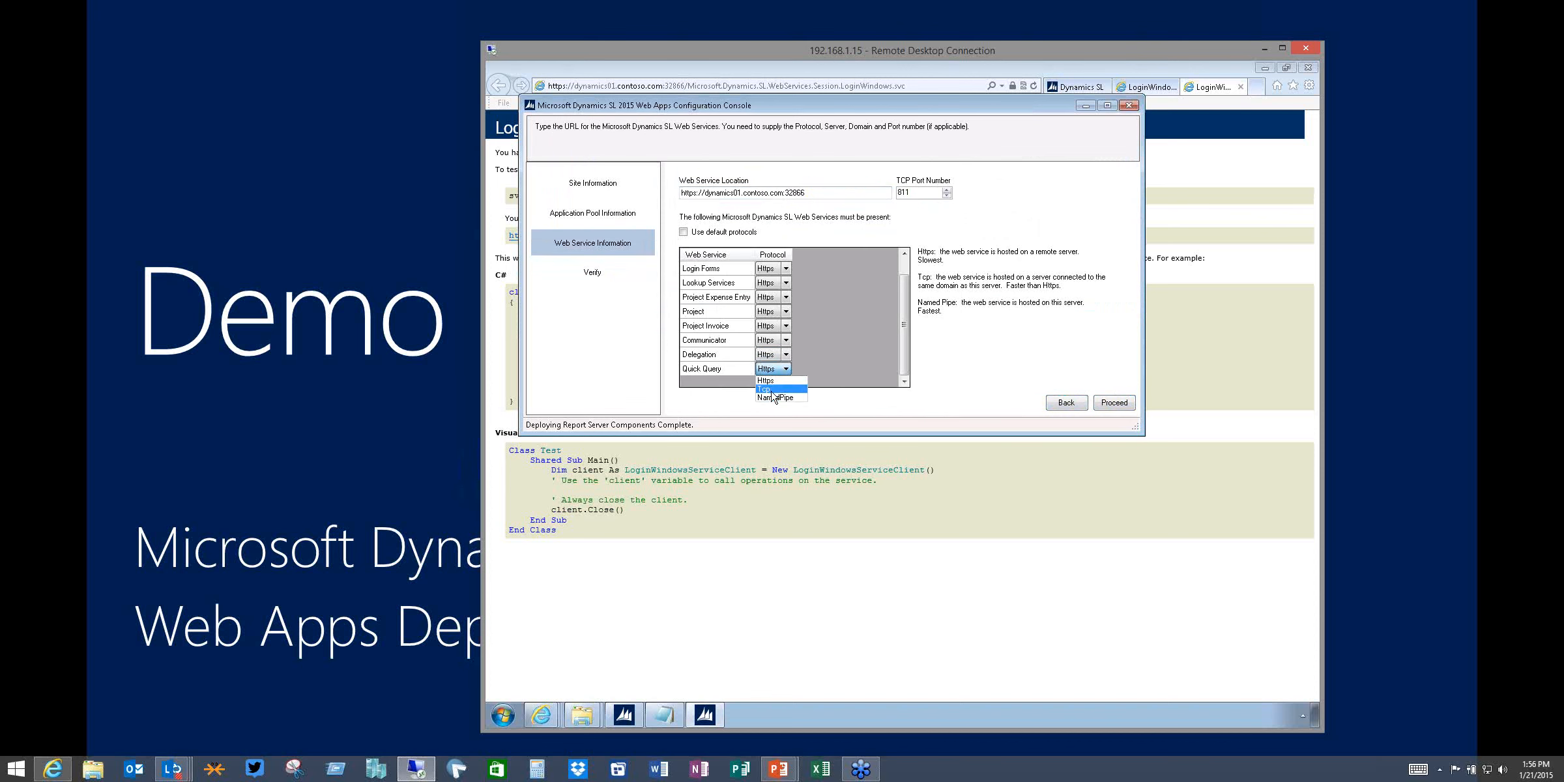
left_click(773, 390)
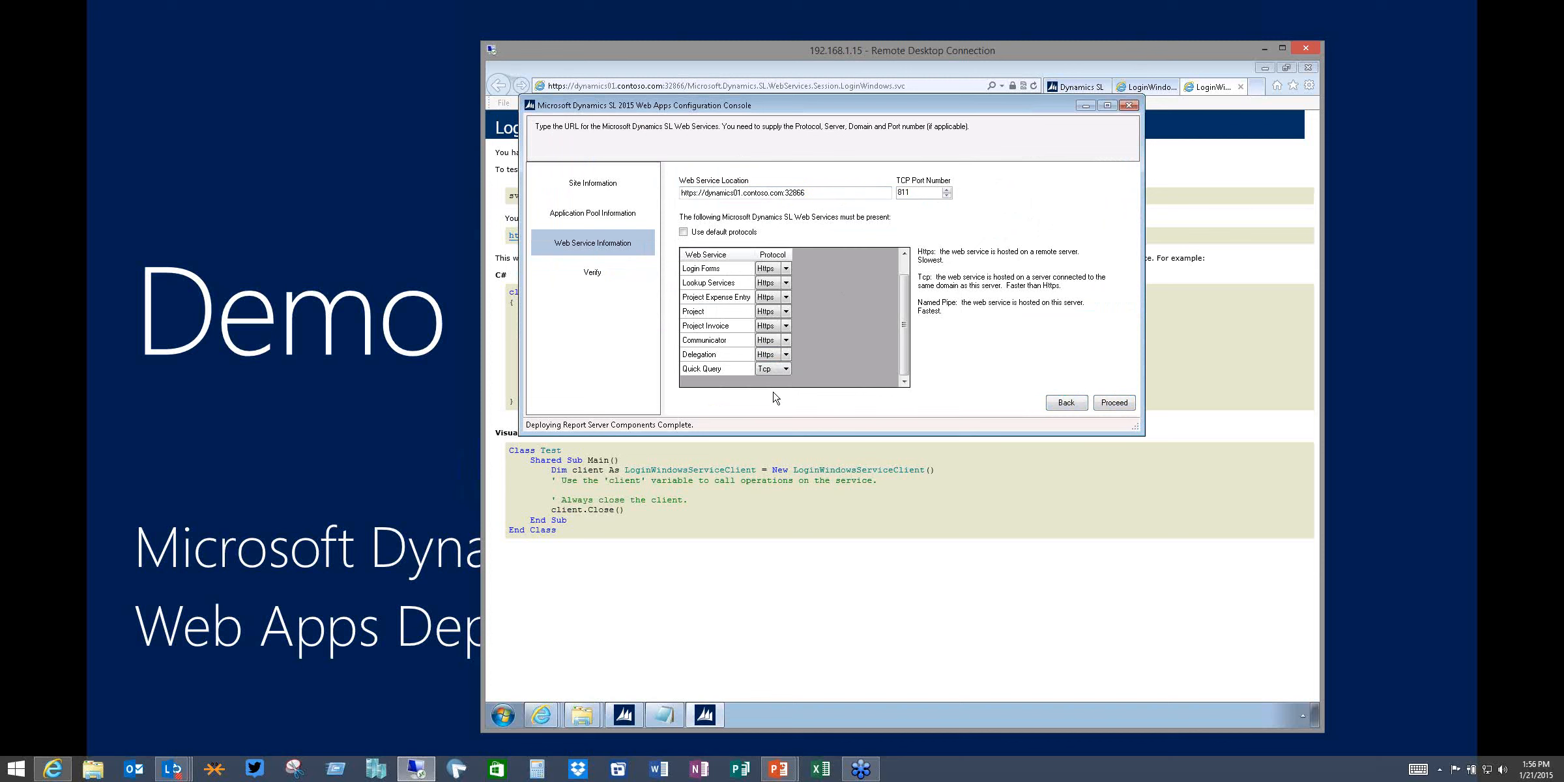
left_click(947, 196)
Switch to the Web Services Configuration Console, go back to its site information, and copy the Tcp port number 32850
left_click(623, 719)
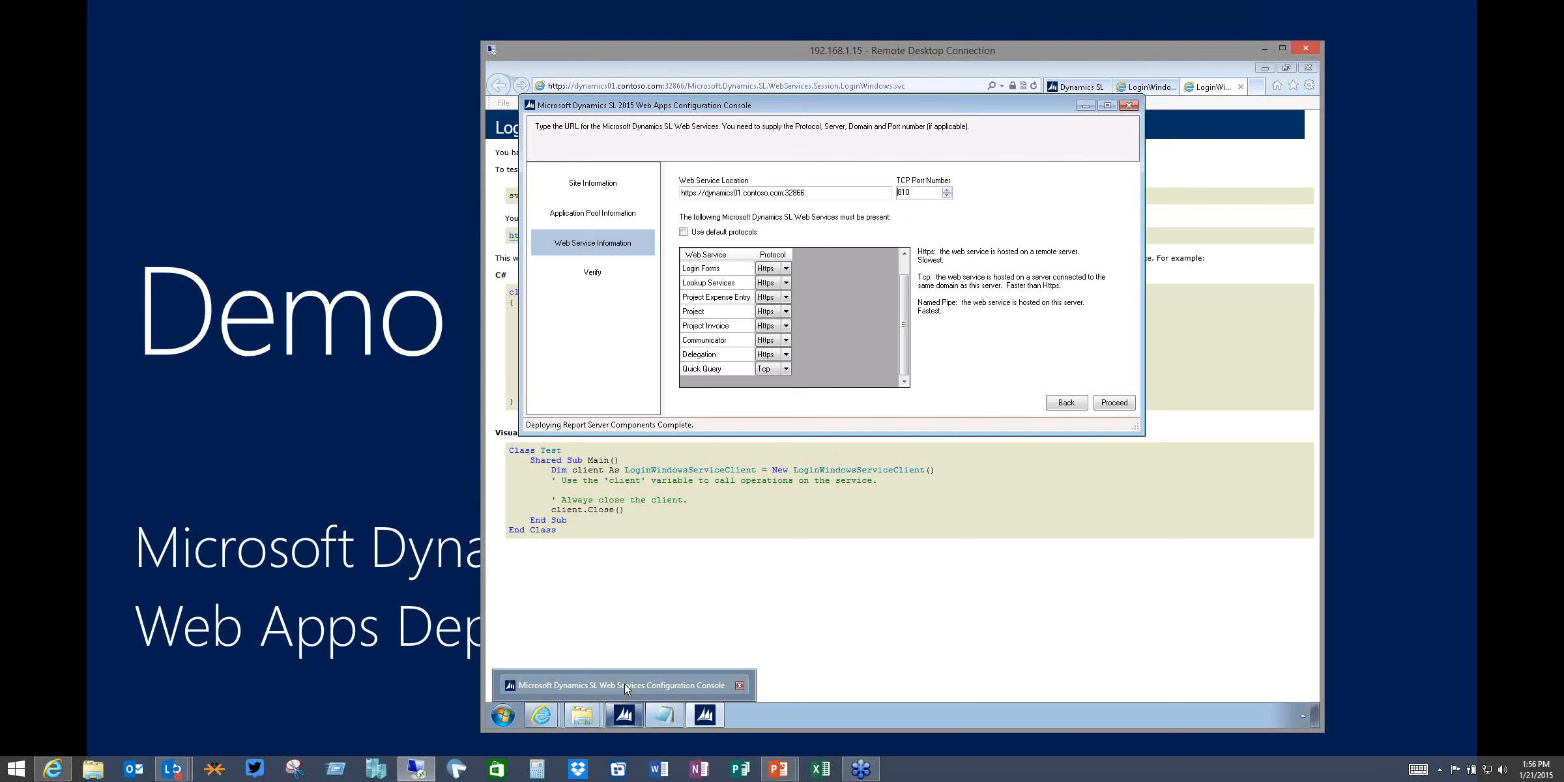
left_click(1080, 497)
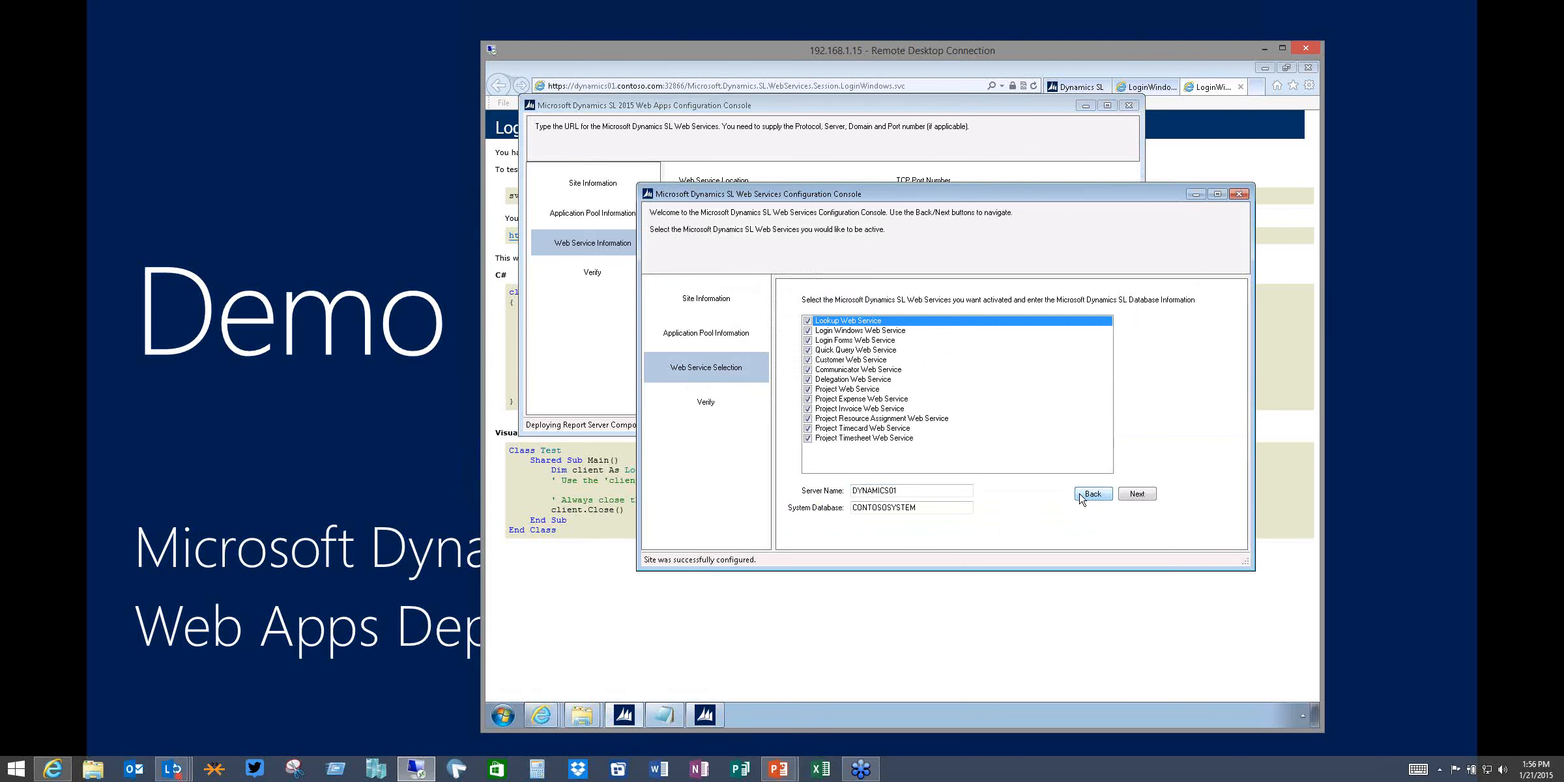
left_click(1080, 497)
left_click(1080, 497)
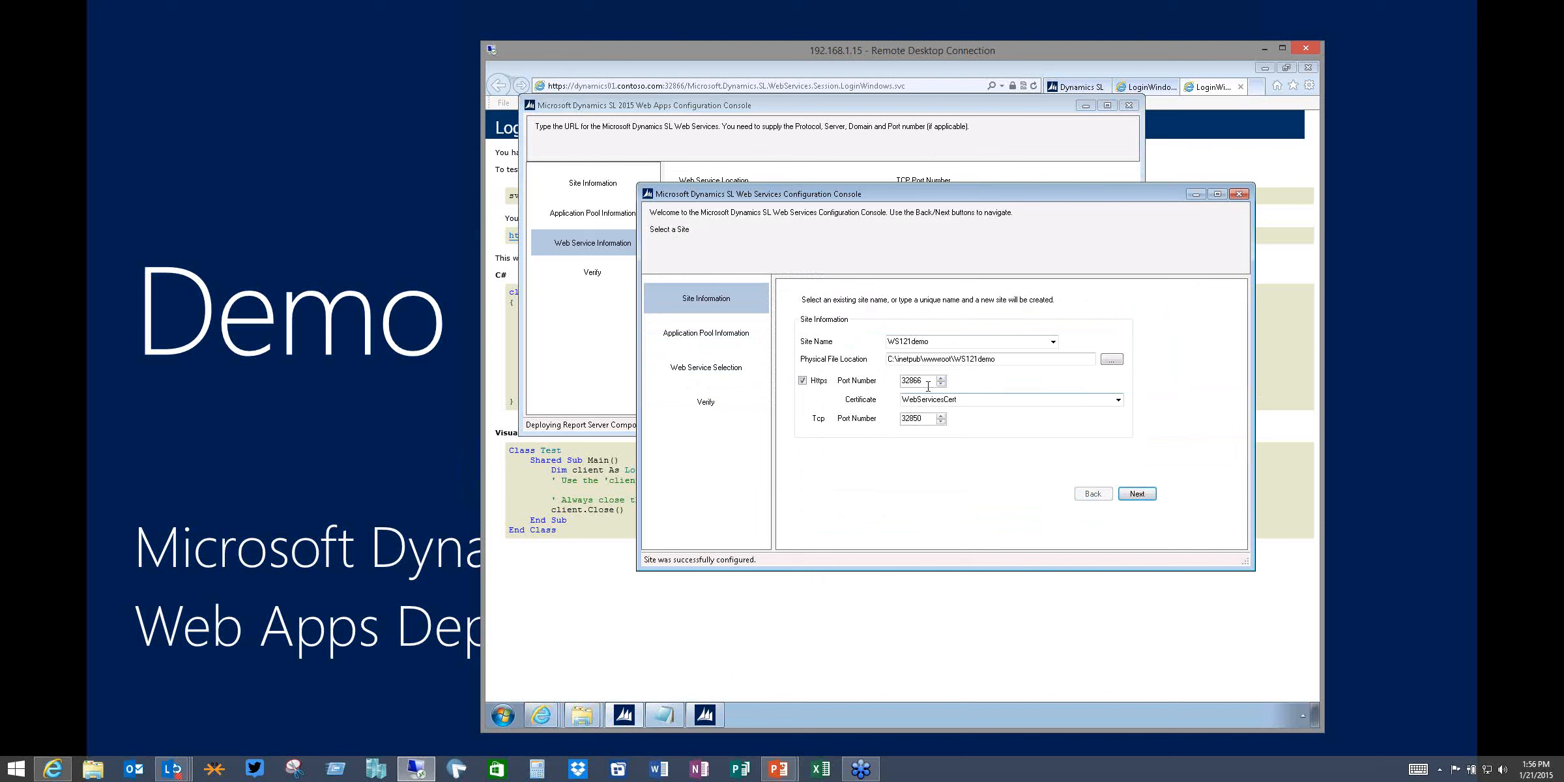
left_click_drag(928, 385, 888, 378)
left_click_drag(926, 418, 897, 416)
key("ctrl+c")
Back in the Web Apps console, paste the copied port as the TCP Port Number and proceed
left_click(614, 431)
left_click_drag(915, 194, 894, 193)
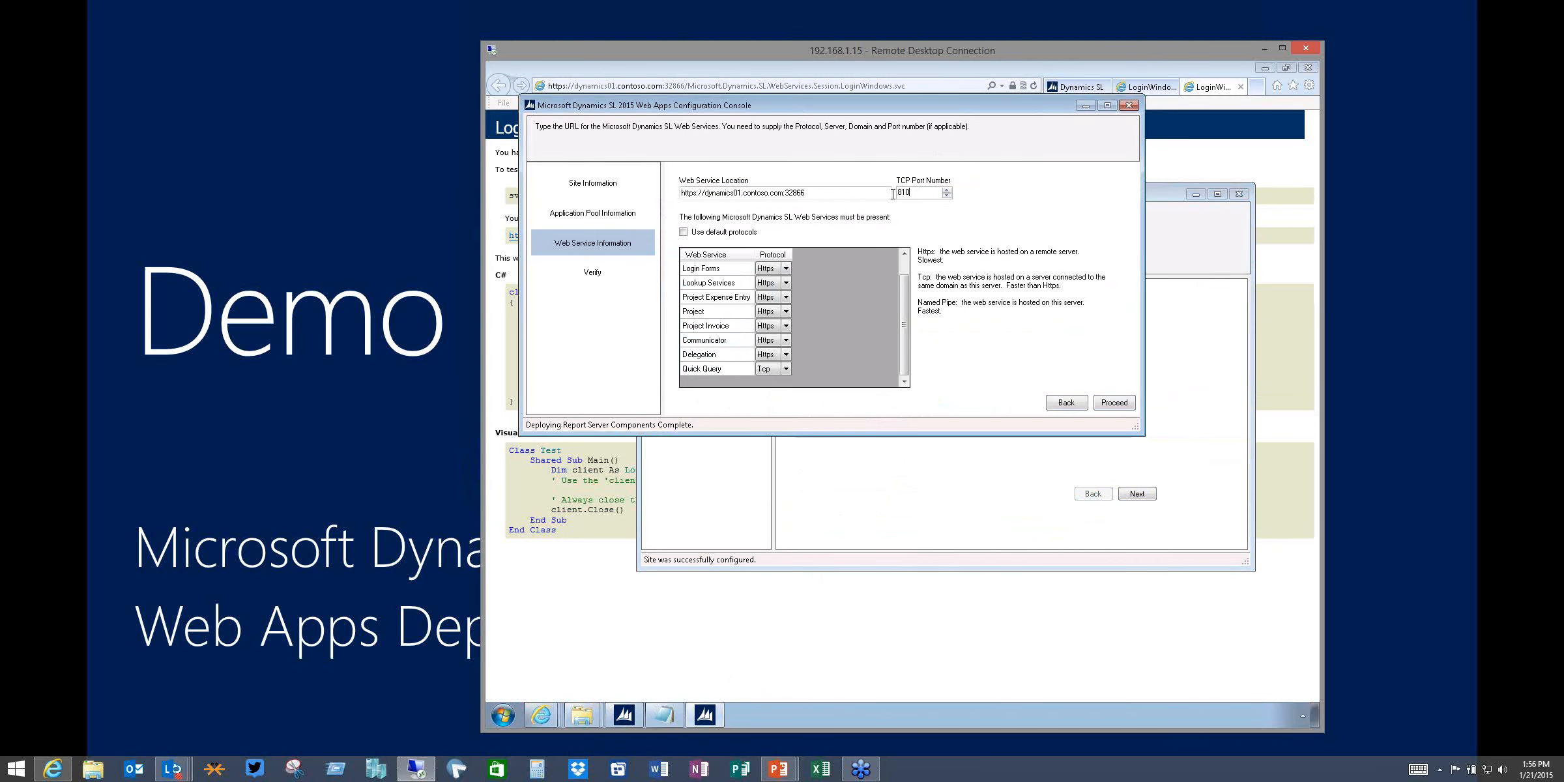
key("ctrl+v")
left_click(1114, 403)
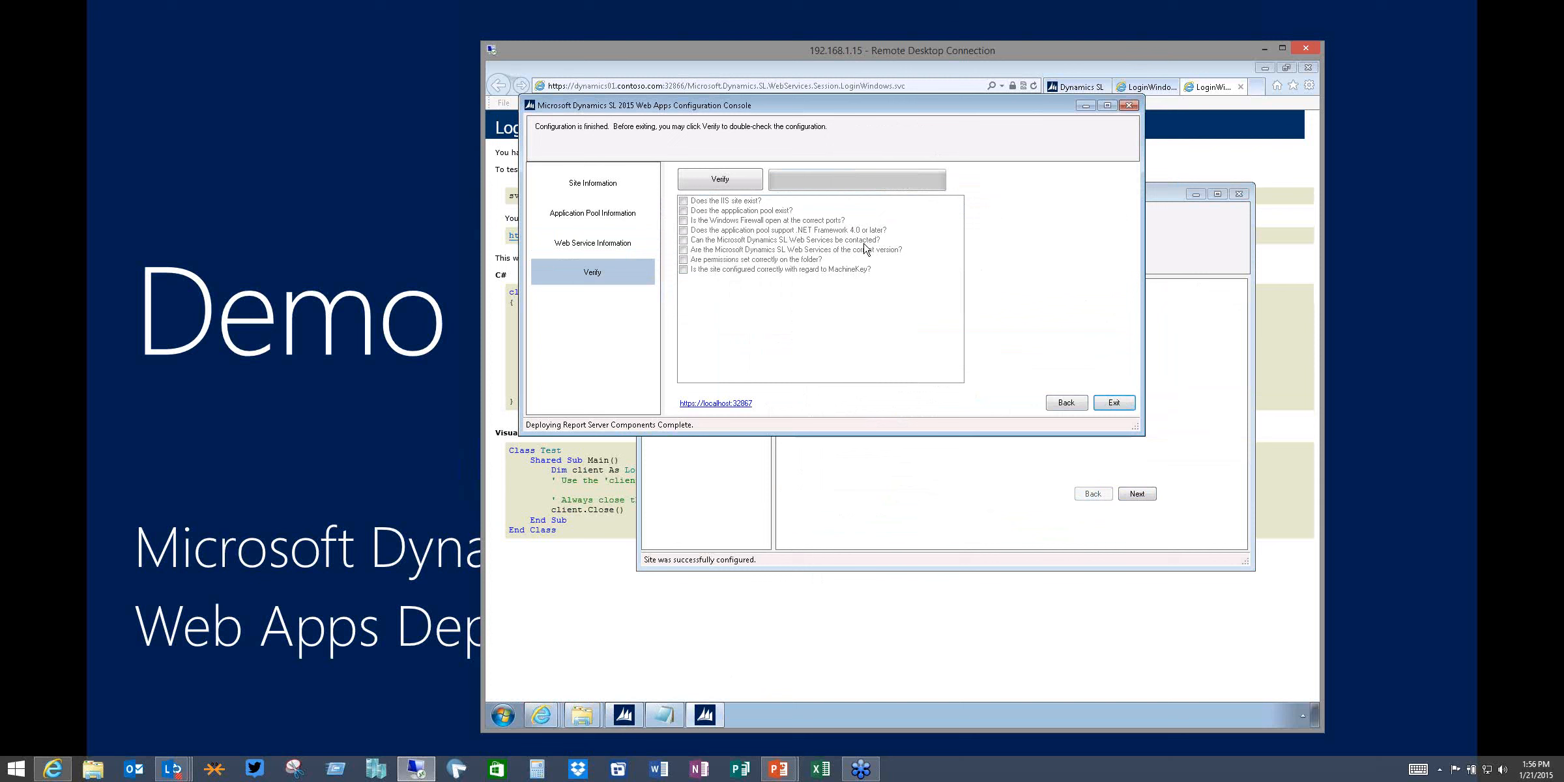
Verify the Web Apps configuration again, scroll through the verification issues, and close them
left_click(716, 176)
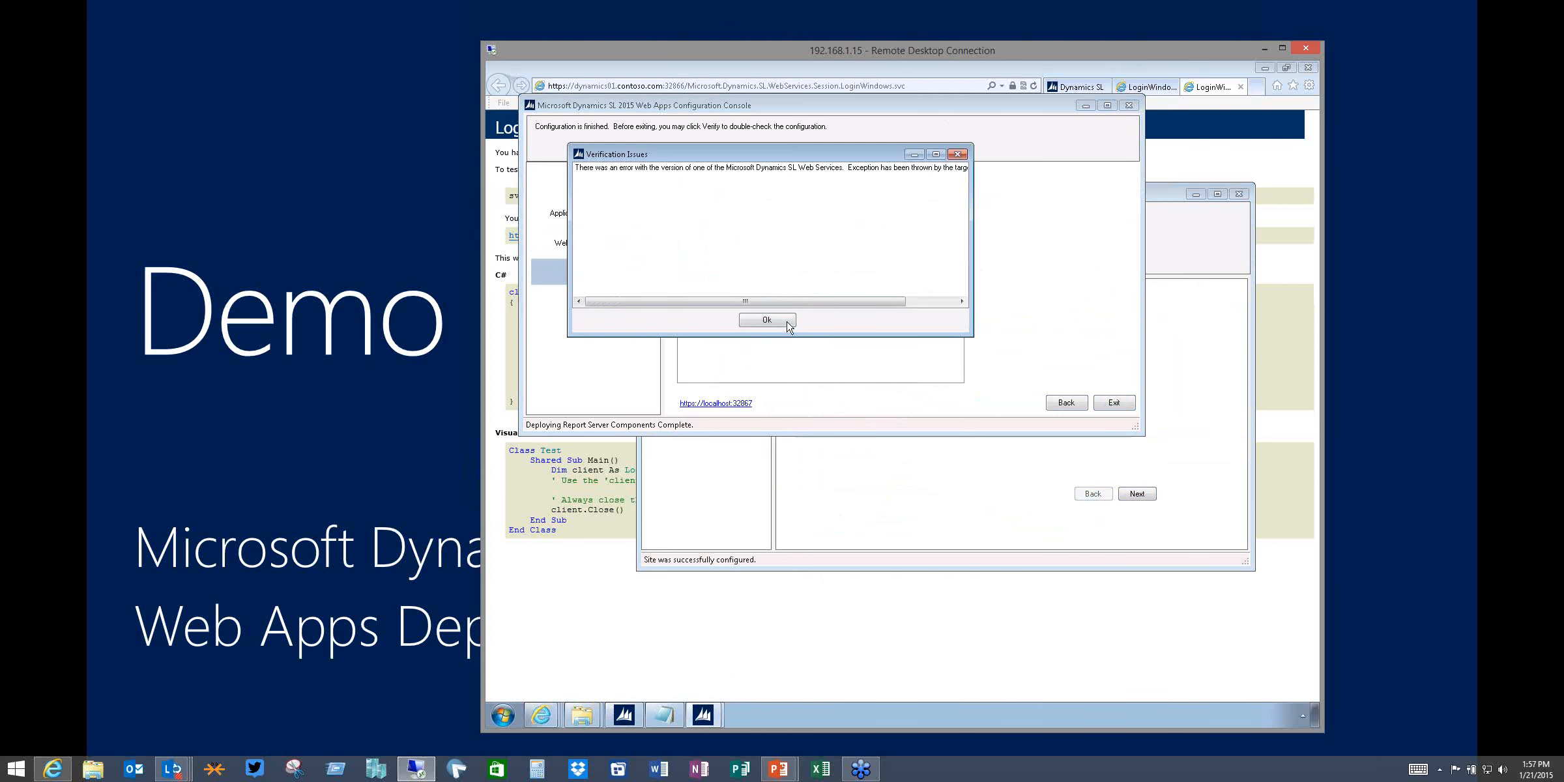
left_click_drag(742, 302, 841, 306)
left_click(766, 320)
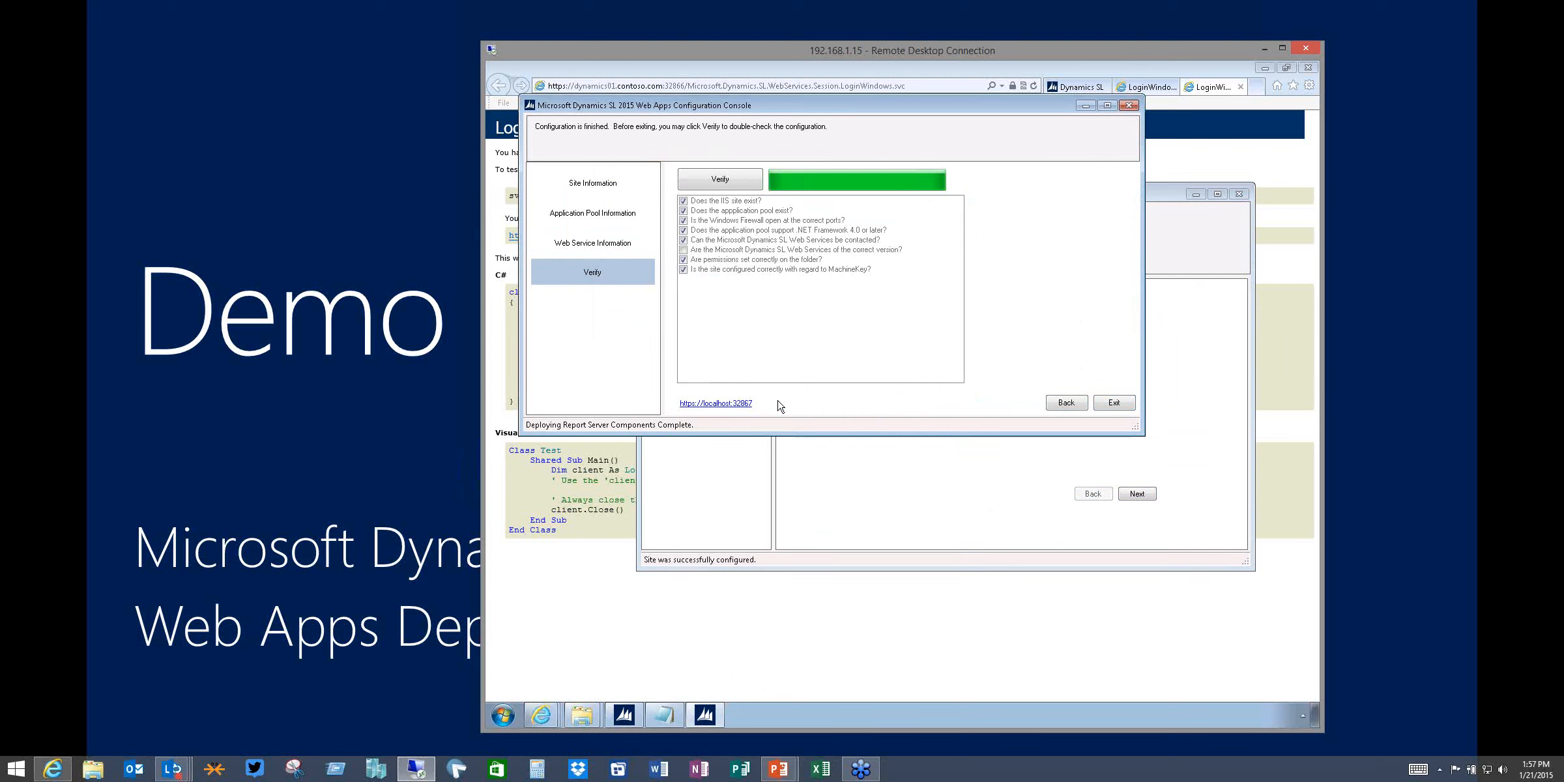
left_click(728, 404)
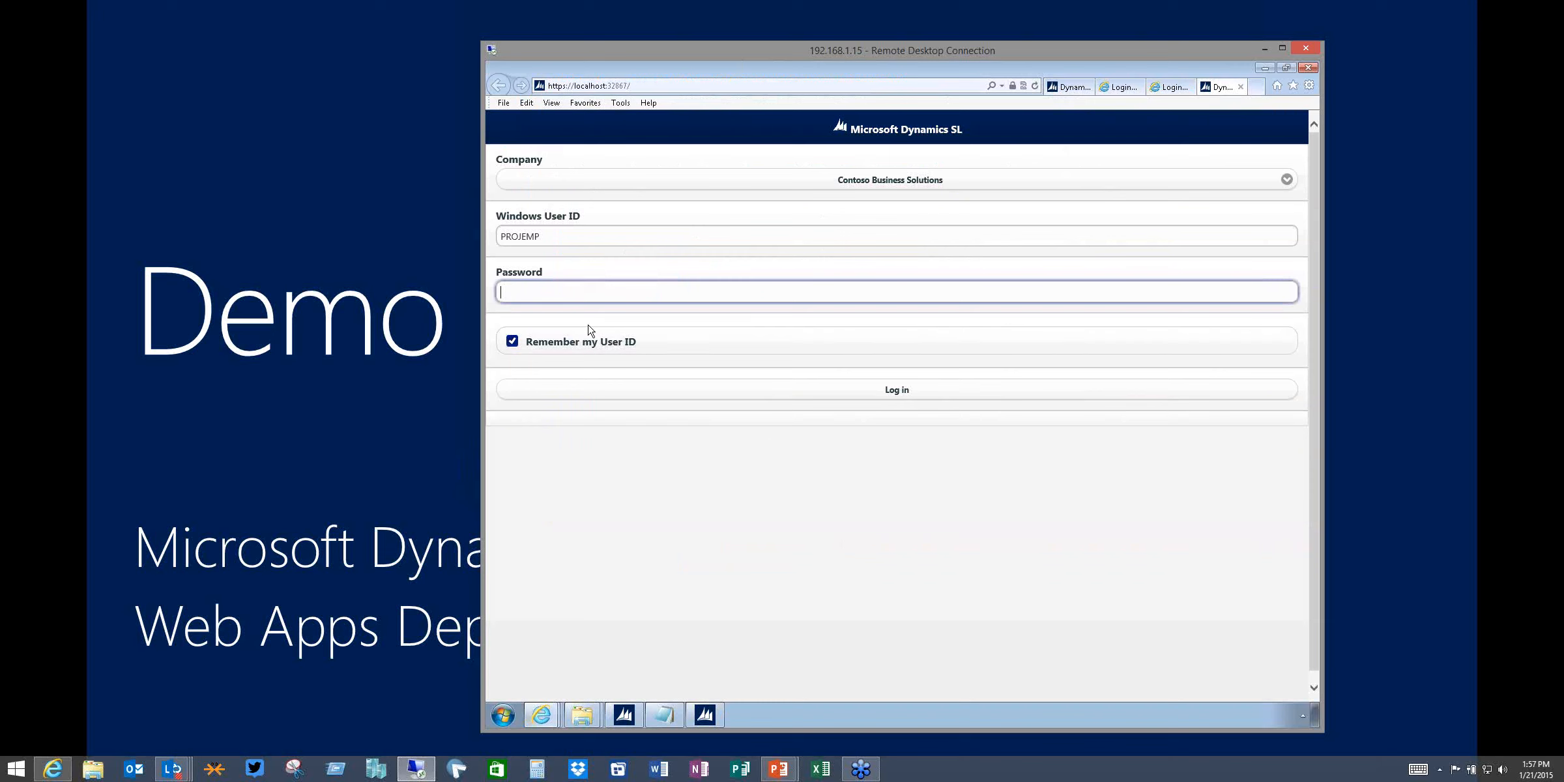
left_click(704, 715)
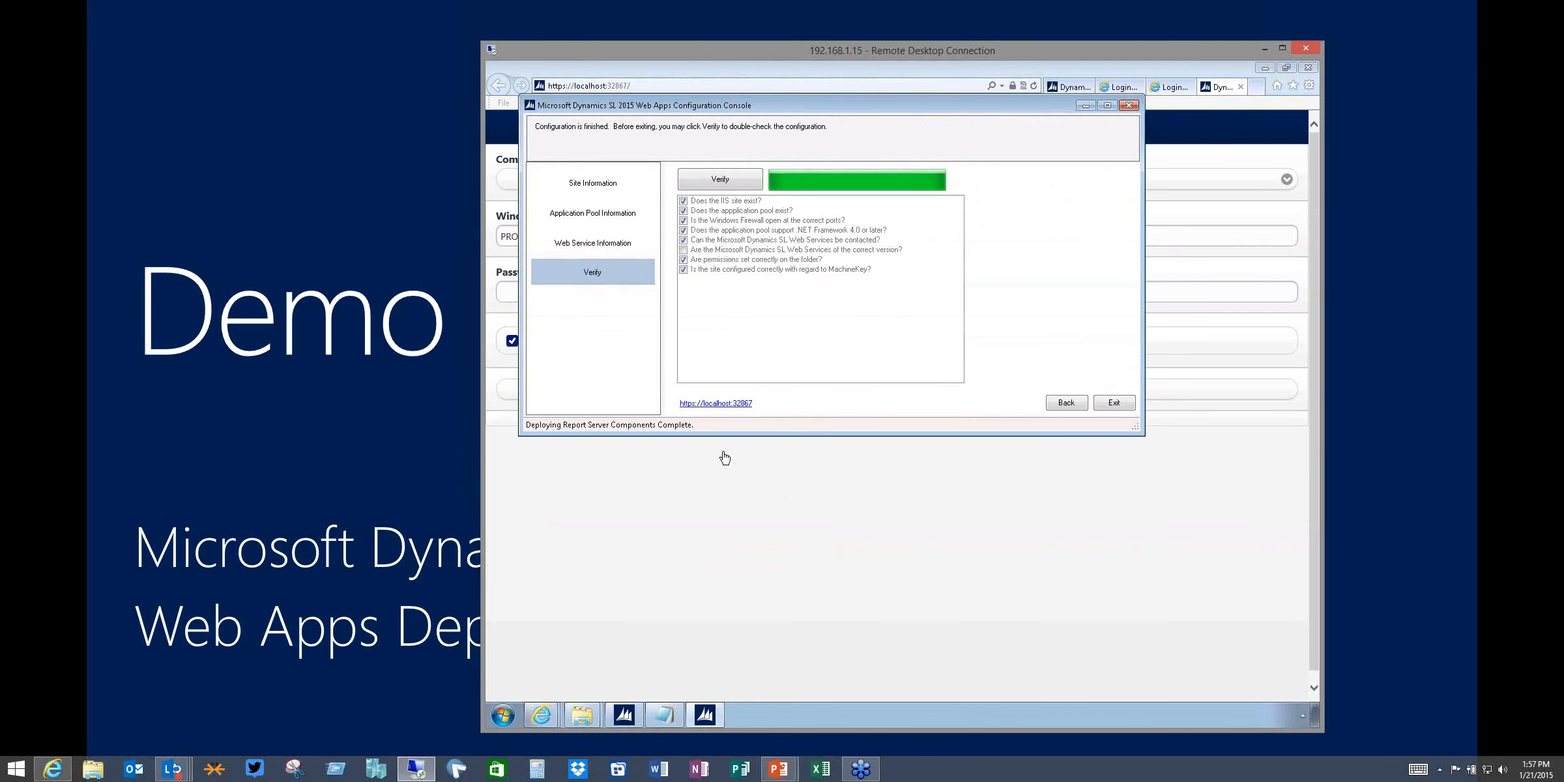
left_click(724, 547)
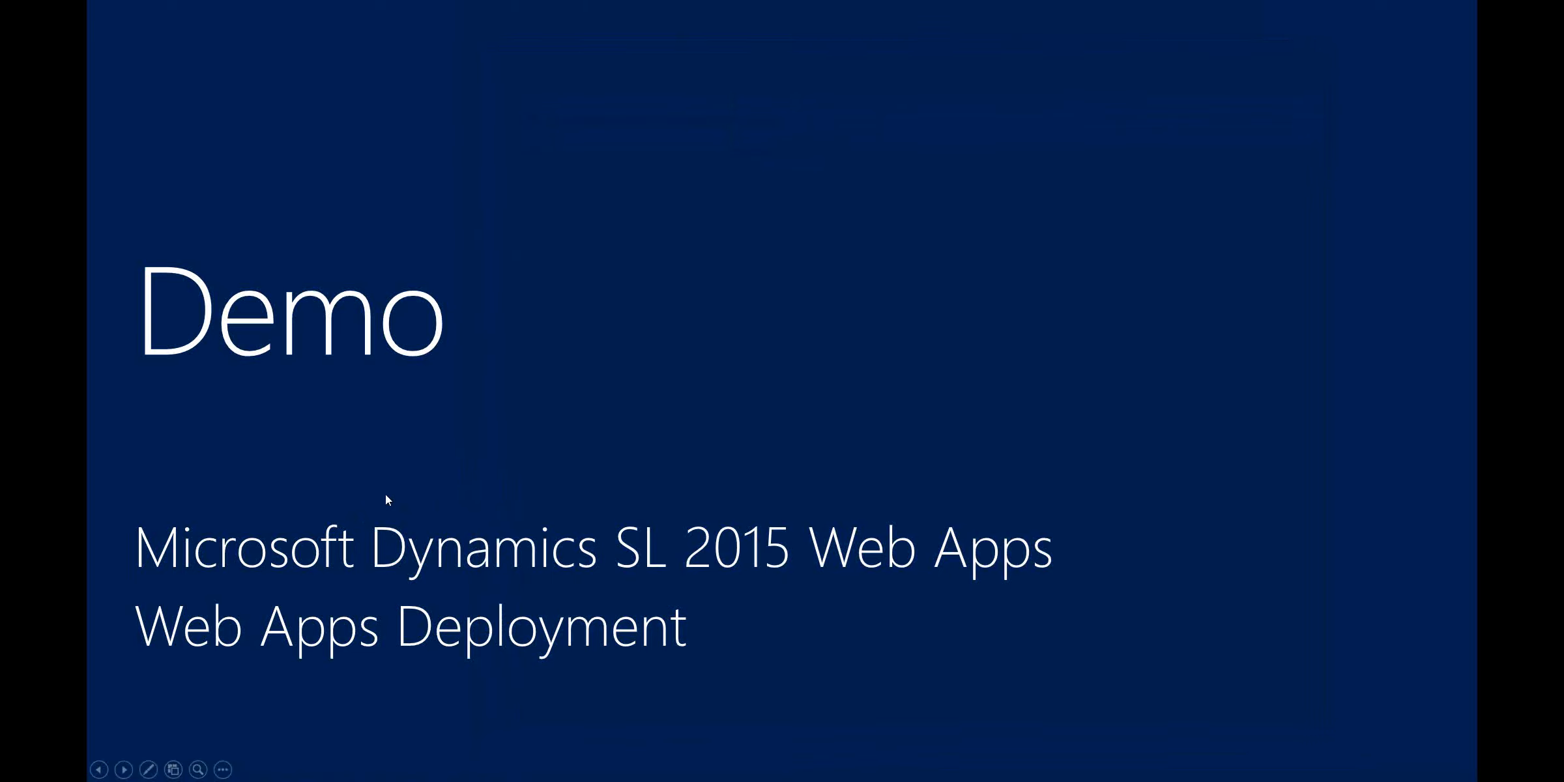
Check the Company list on the Web Apps login page
left_click(385, 494)
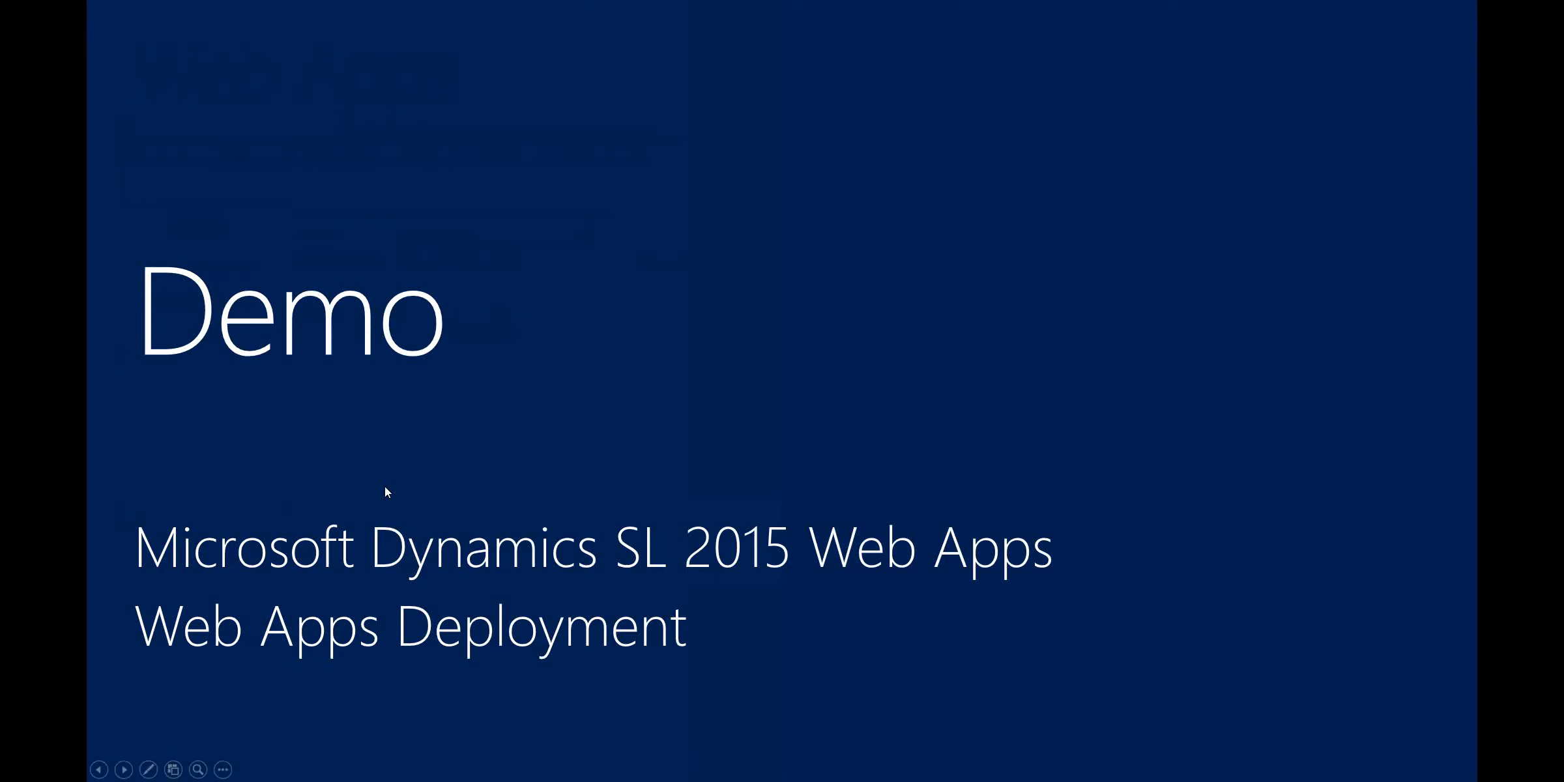
key("alt+Tab")
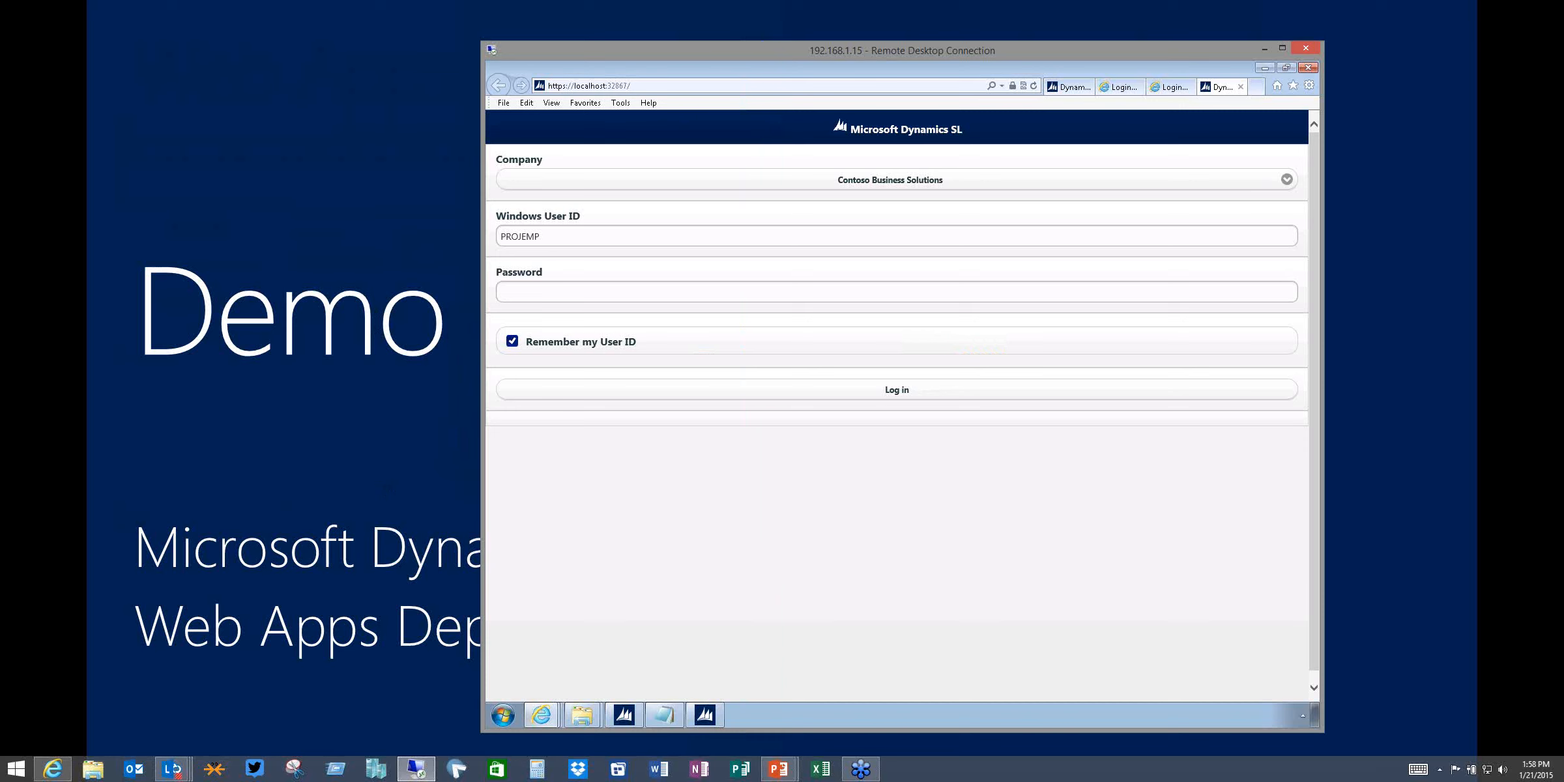
left_click(1285, 180)
left_click(1199, 182)
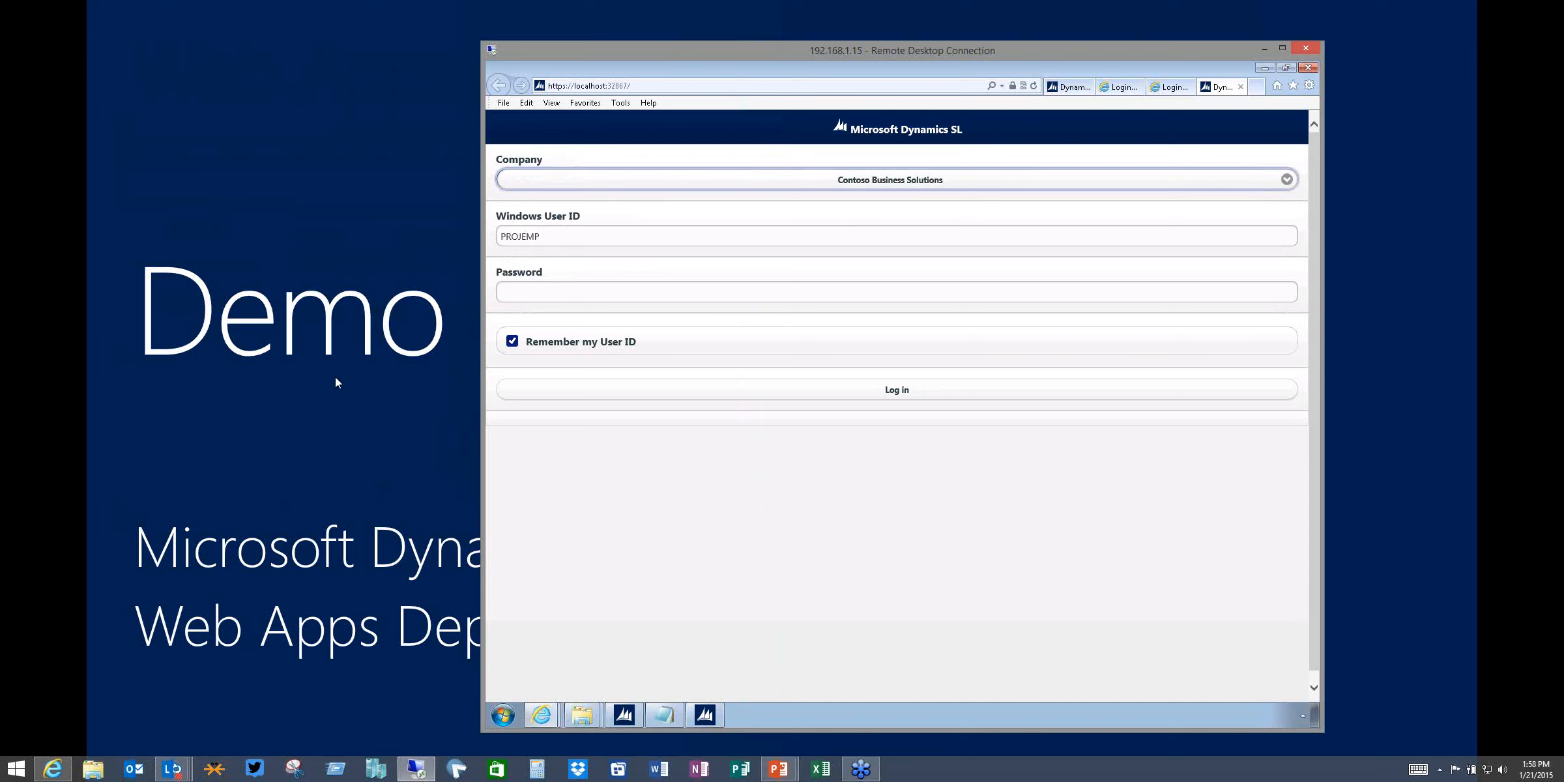
left_click(322, 434)
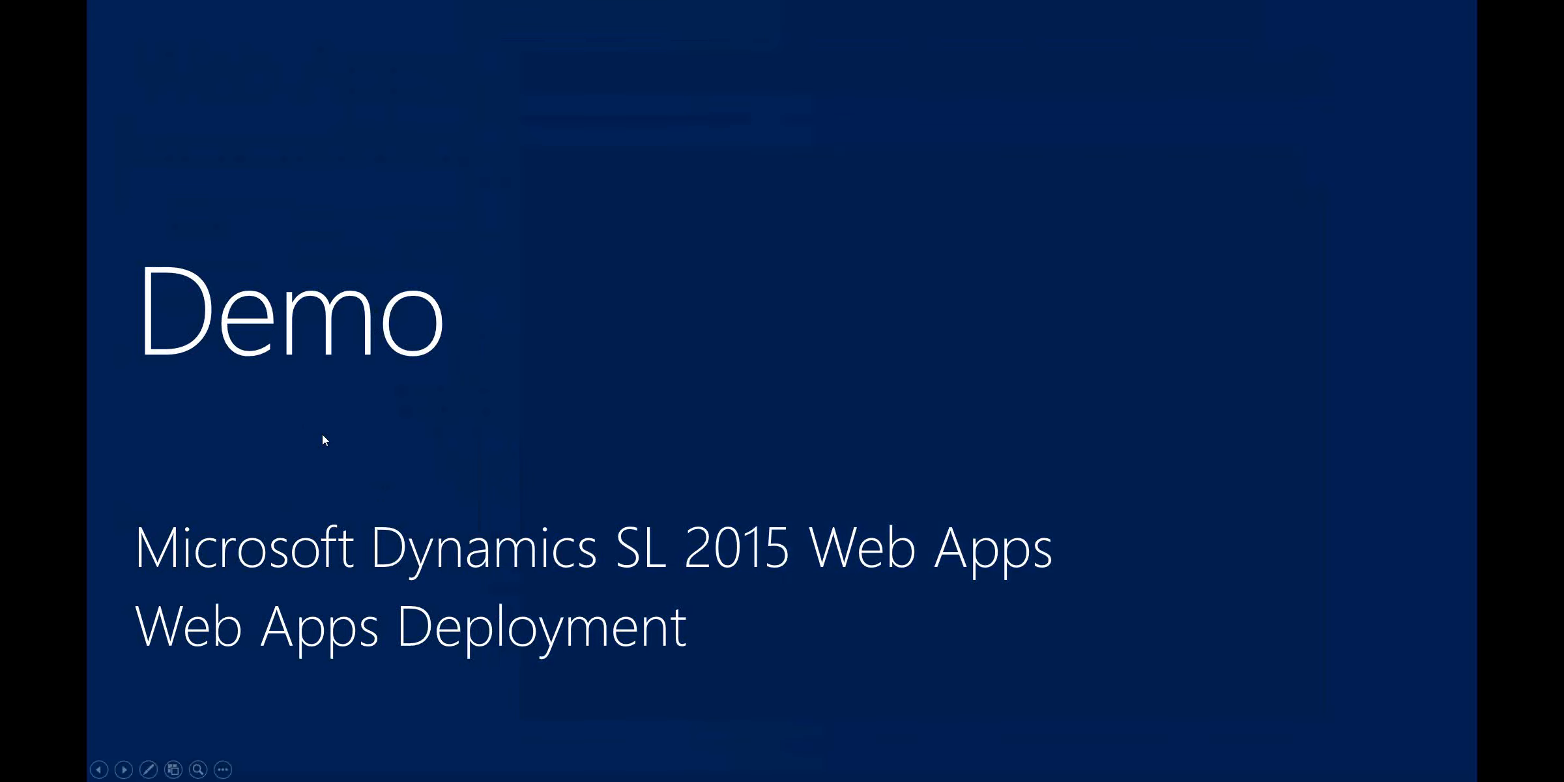
left_click(322, 434)
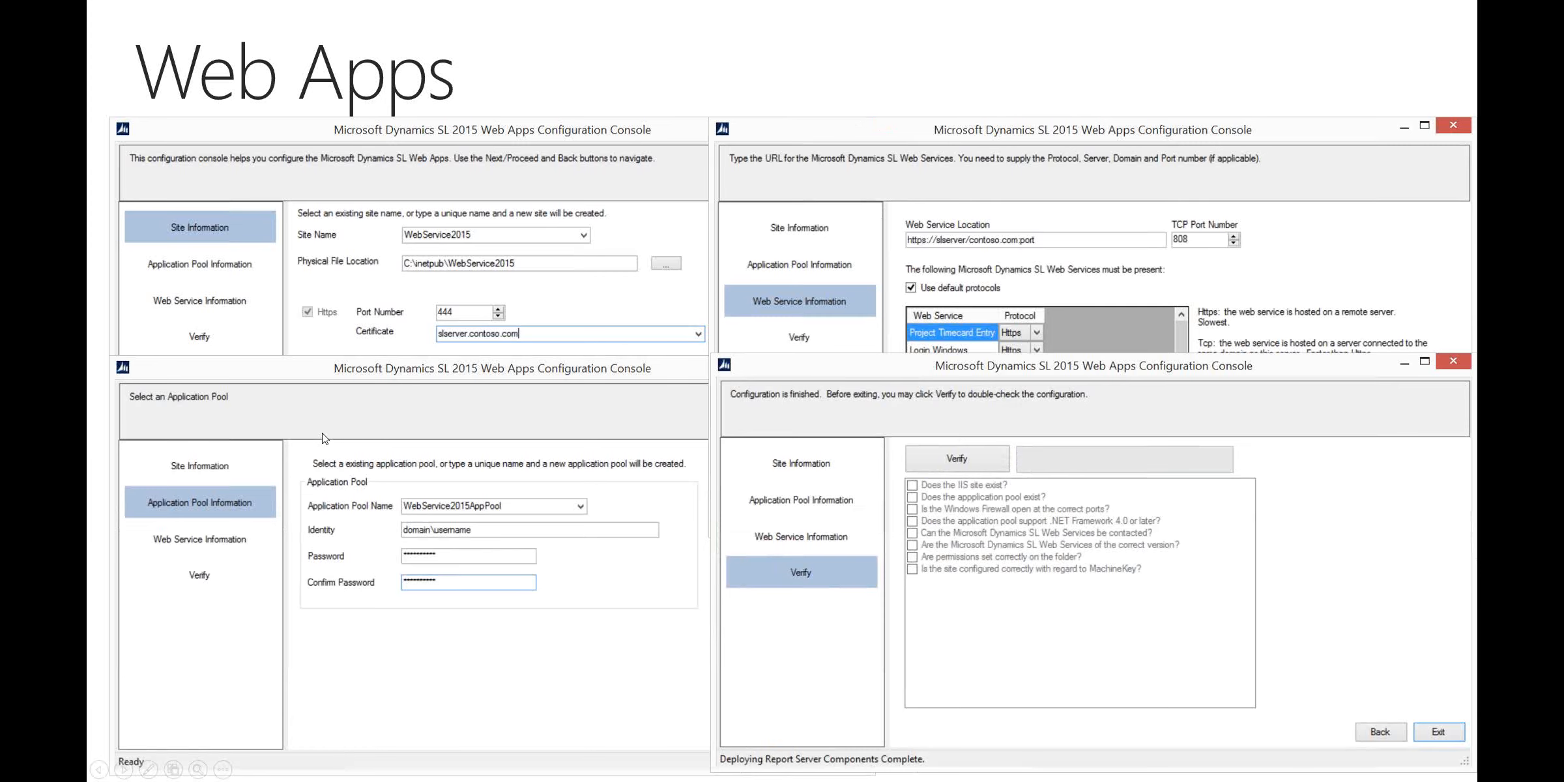
left_click(322, 433)
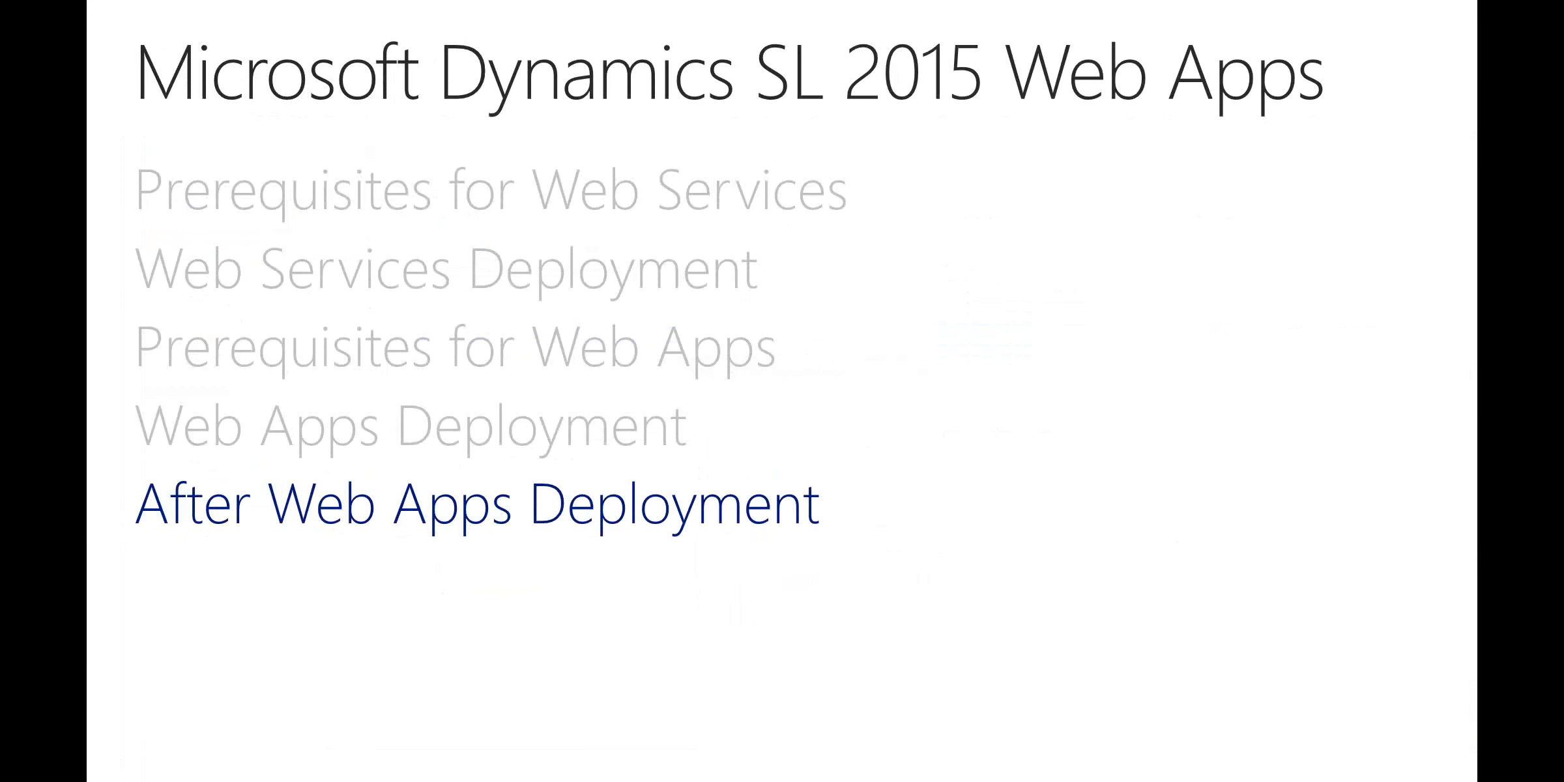
key("Right")
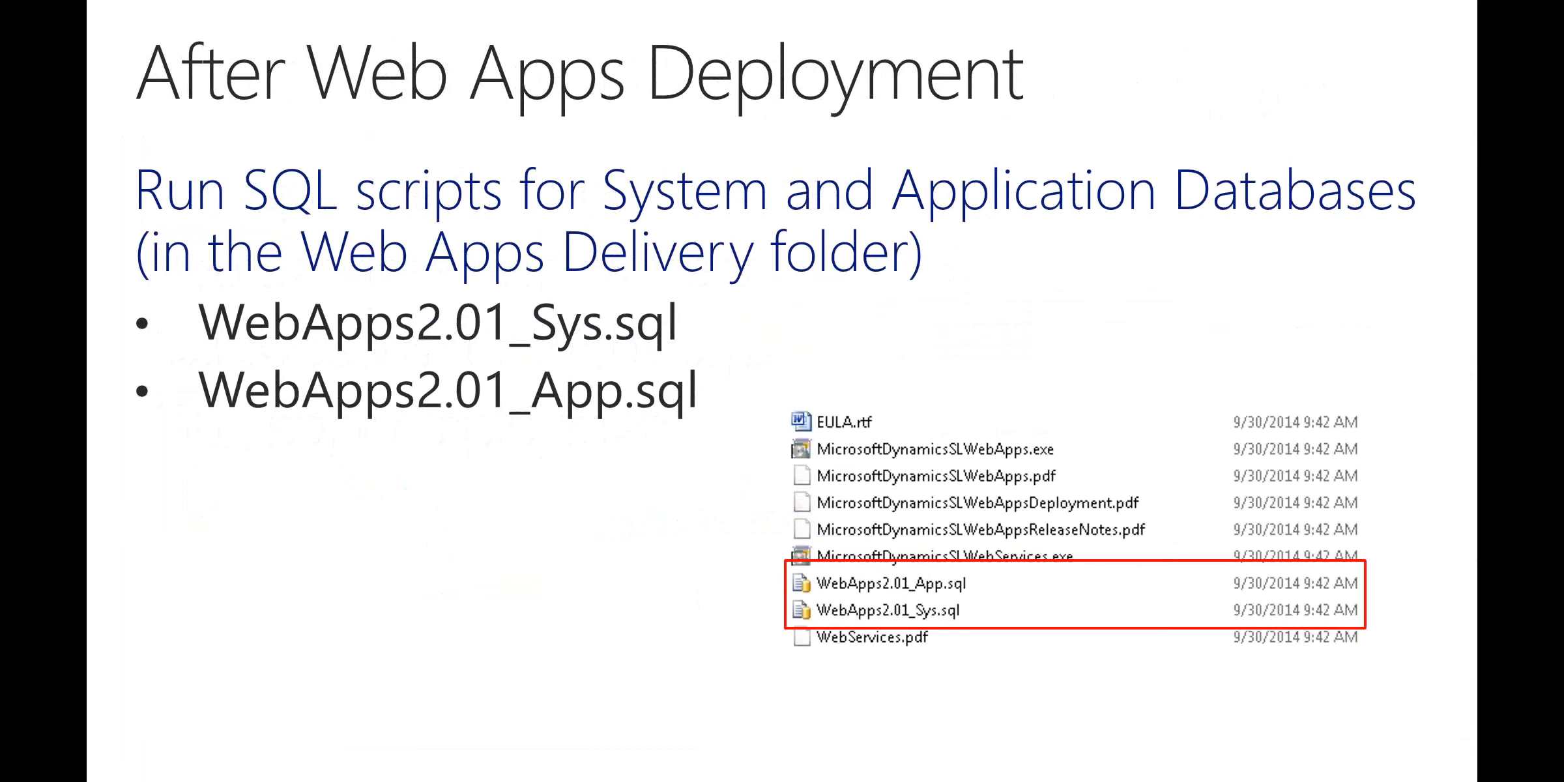